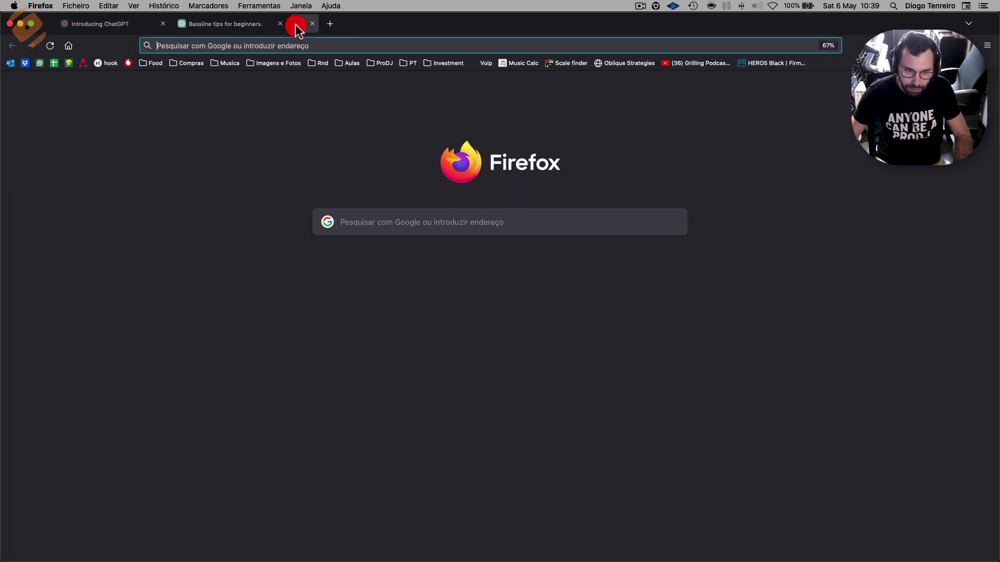
Open youtube.com in the new browser tab.
text(yo)
key(BackSpace)
key(BackSpace)
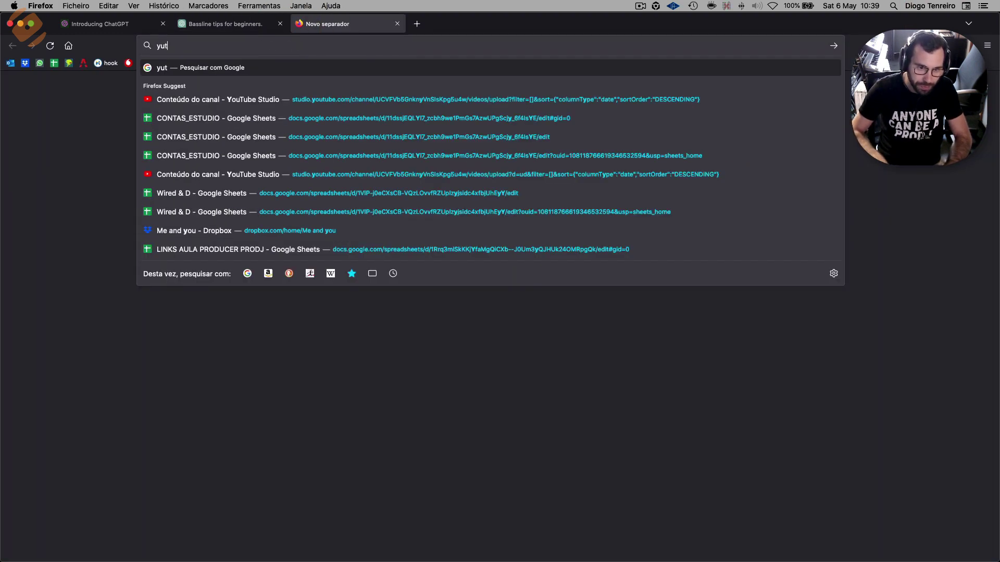
text(outube.com)
key(Return)
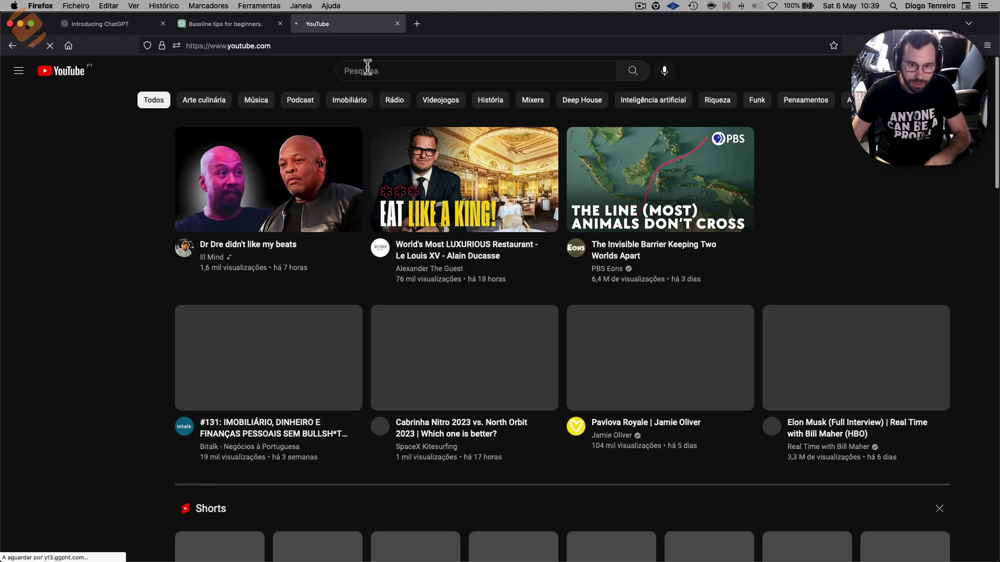
Search YouTube for "james hype".
click(364, 69)
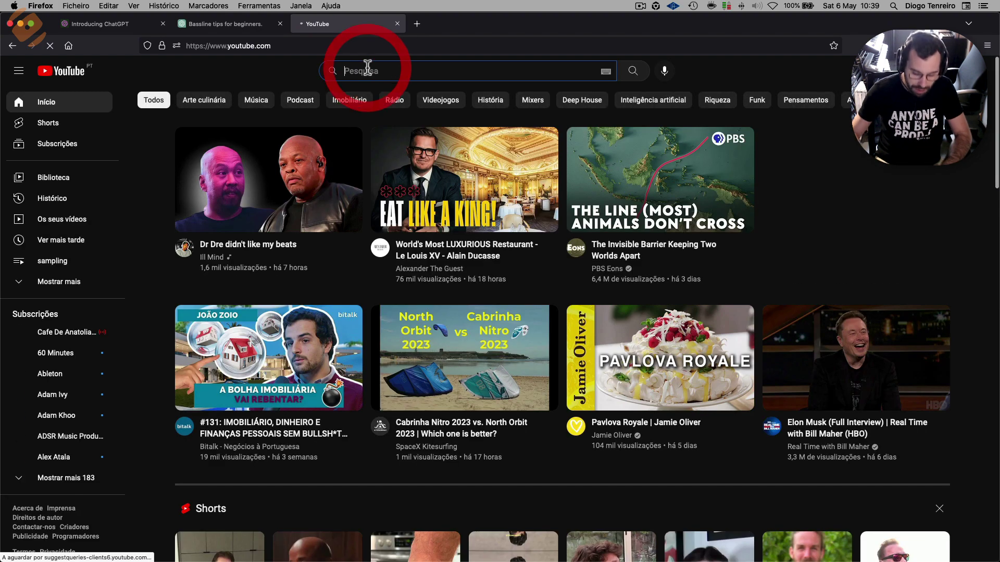
text(james hype)
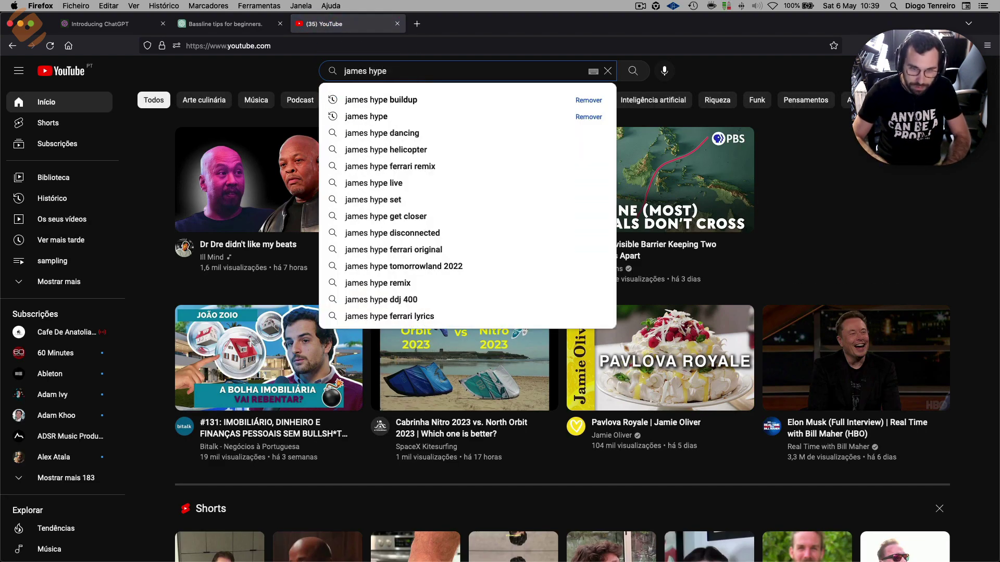
key(Return)
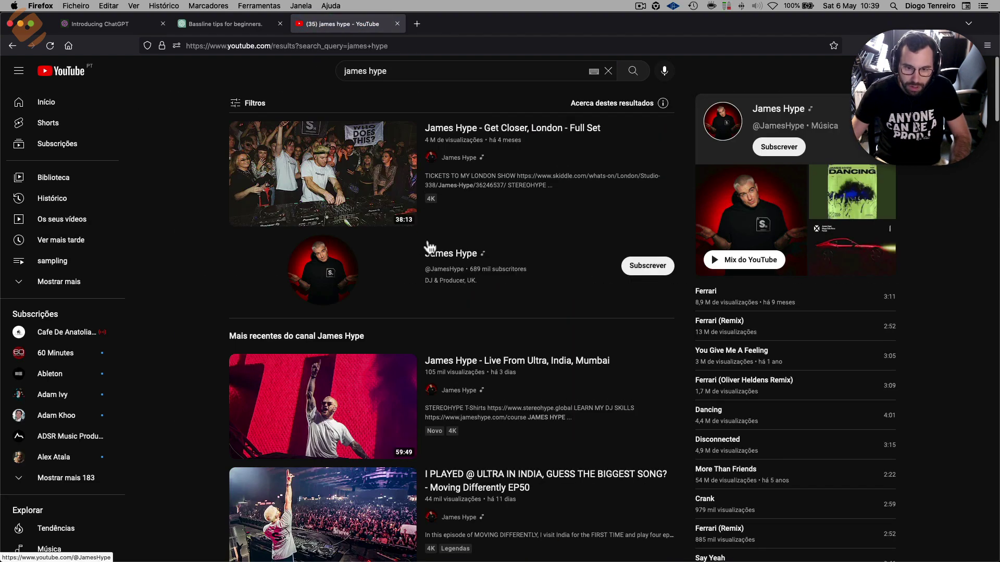
Look through the James Hype results and open the original track Ferrari from the artist's song list.
scroll(460, 262, down, 2)
scroll(469, 268, down, 6)
scroll(709, 296, up, 5)
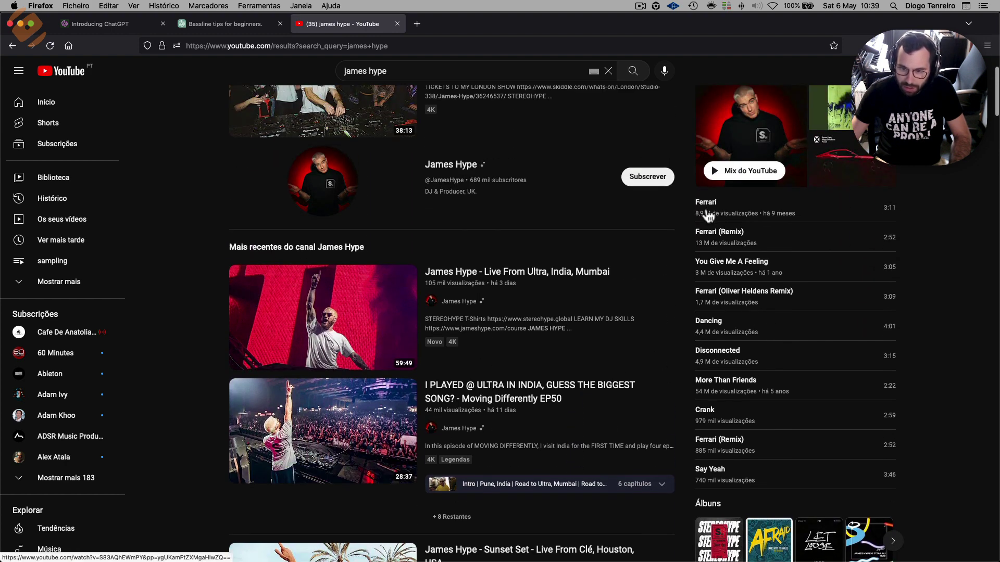
click(706, 209)
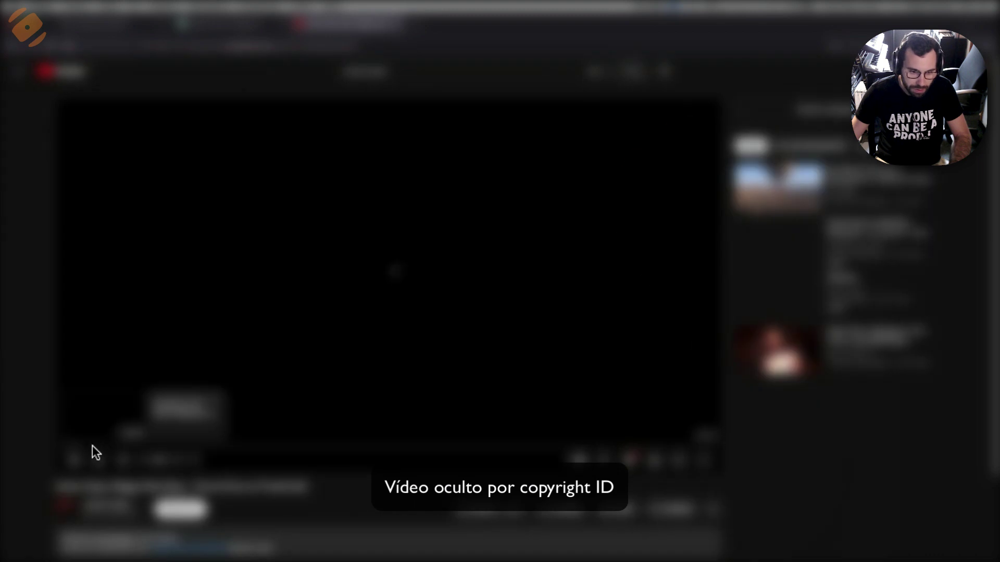
Listen to the Ferrari video at several successive points of its timeline, and pause it.
click(145, 443)
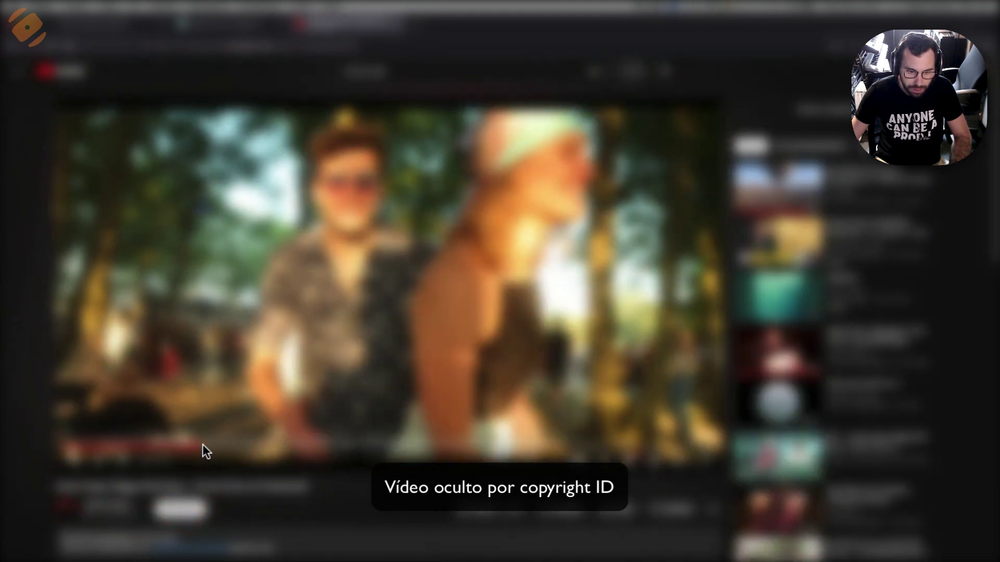
click(209, 445)
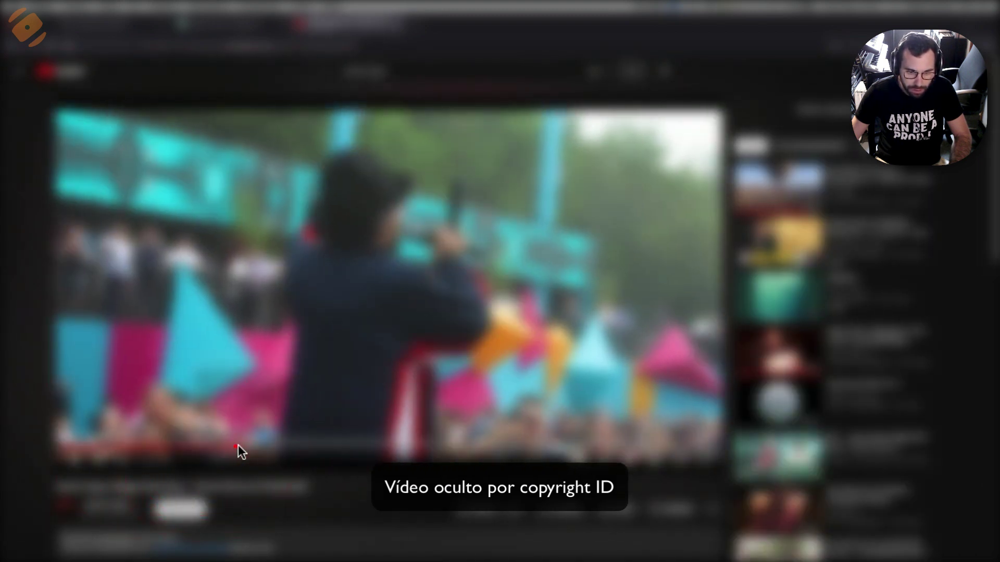
click(238, 444)
click(290, 444)
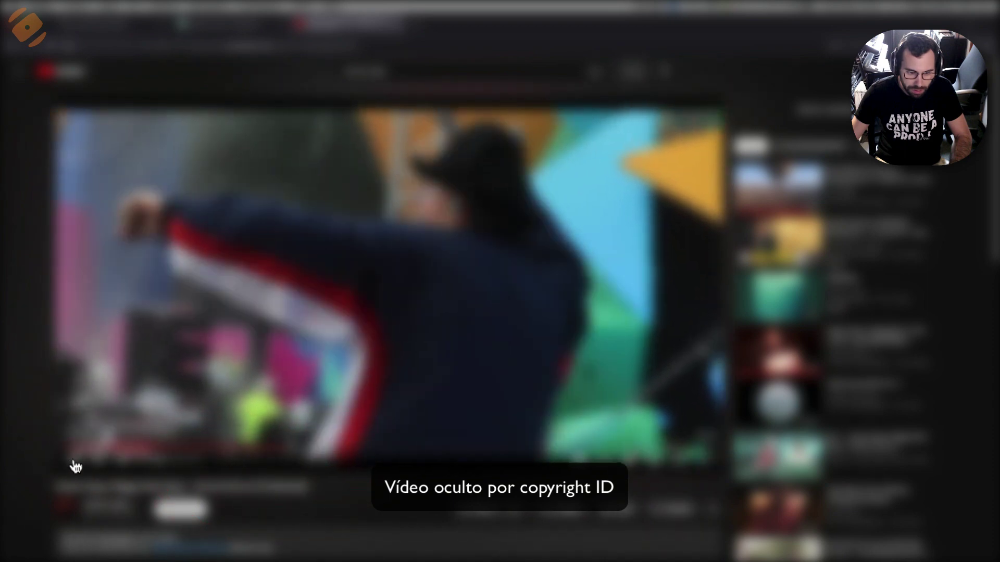
click(73, 463)
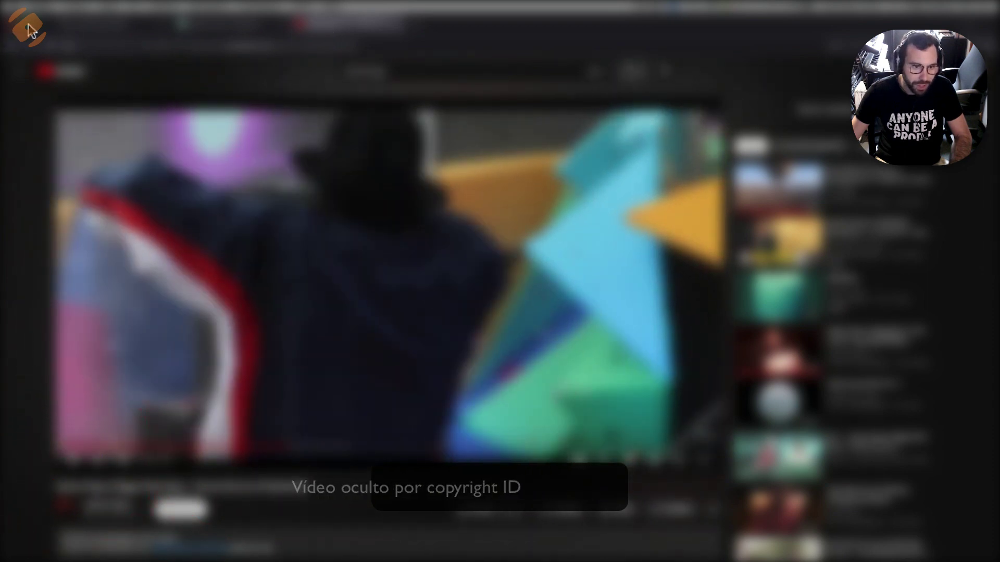
Return to the ChatGPT conversation and ask "how to create a bassline like the track ferrari by james hype in ableton live".
click(216, 27)
click(464, 528)
text(how to create a bassline like the trac)
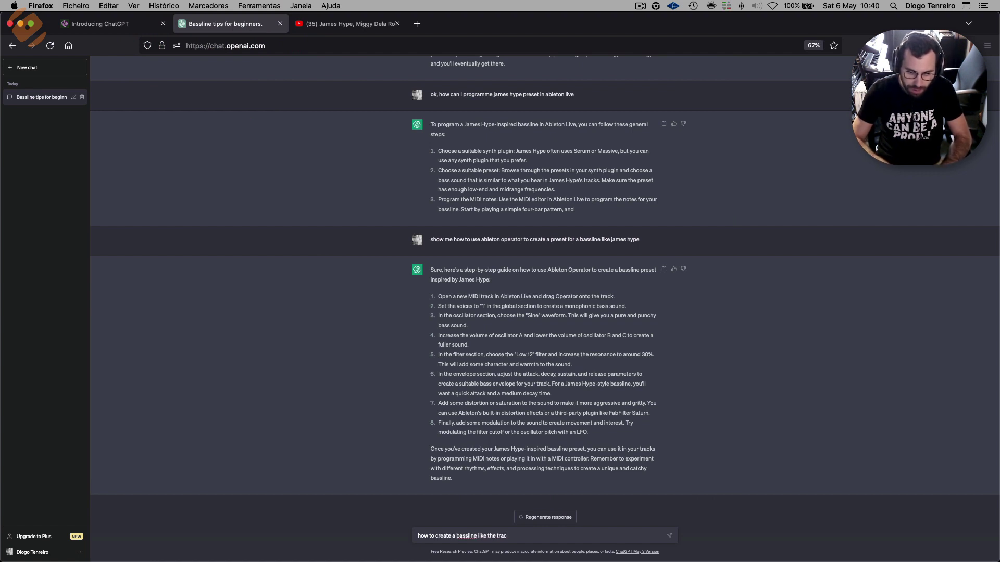
text(k ferrari)
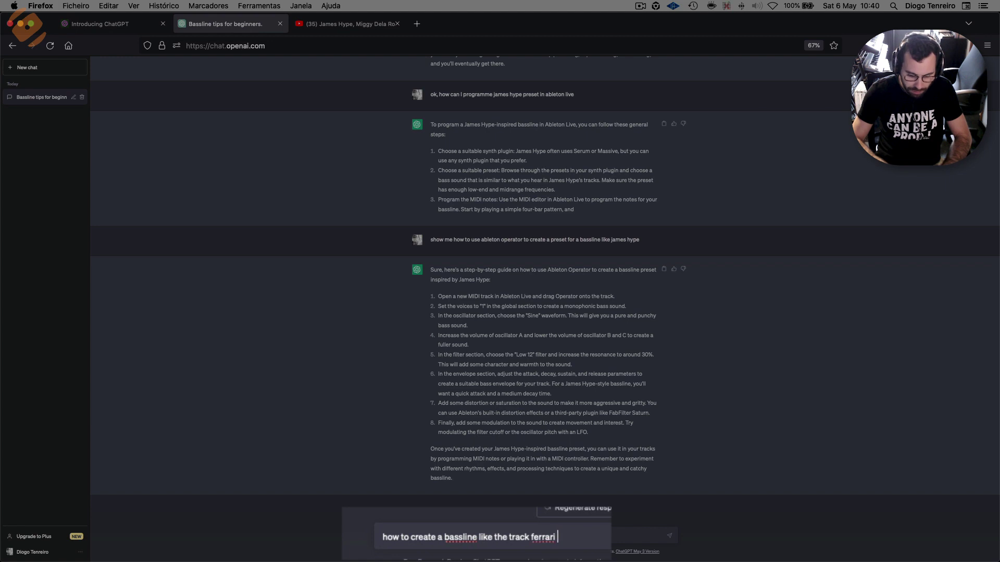
text( by james h)
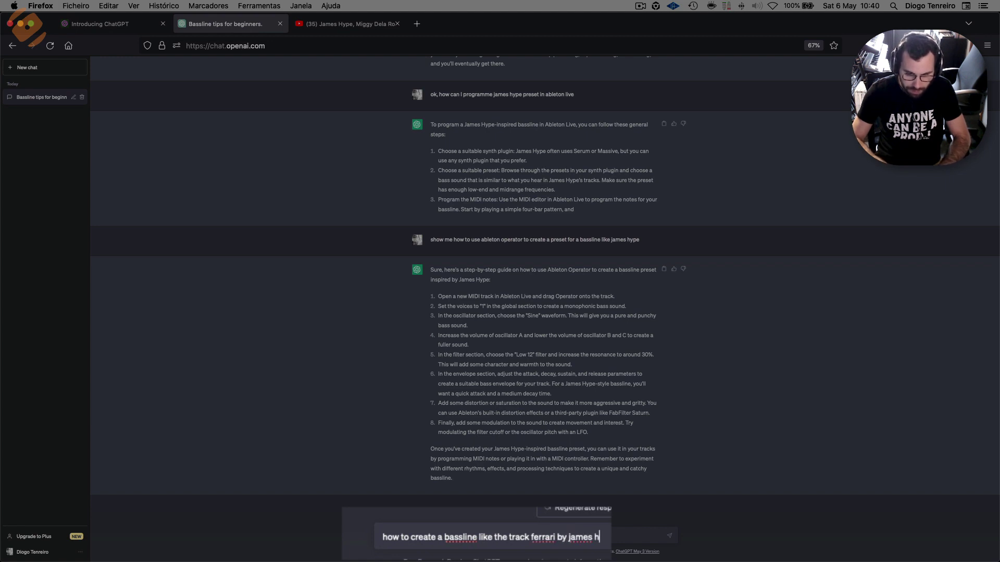
text(ype in ableto)
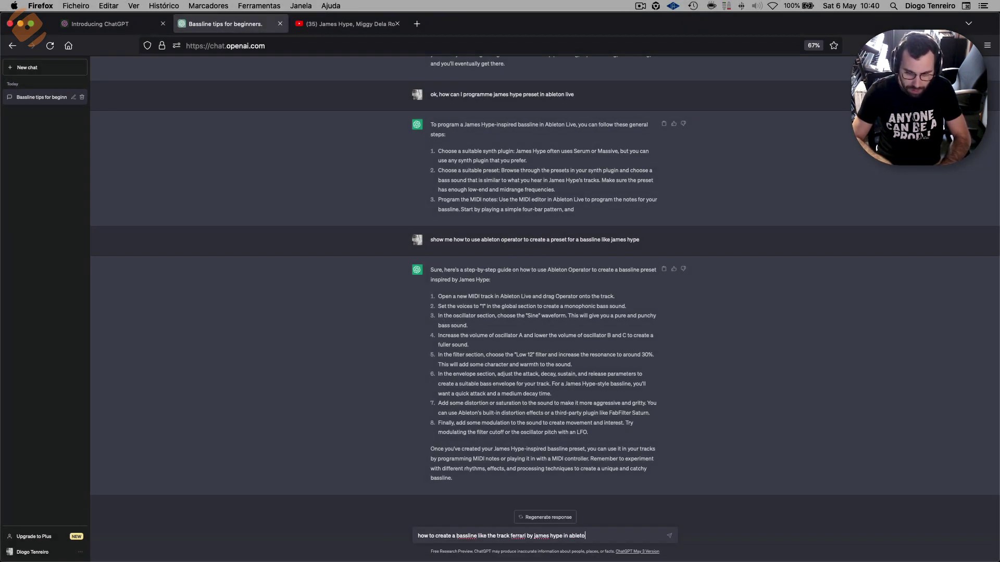
text(n live)
key(Return)
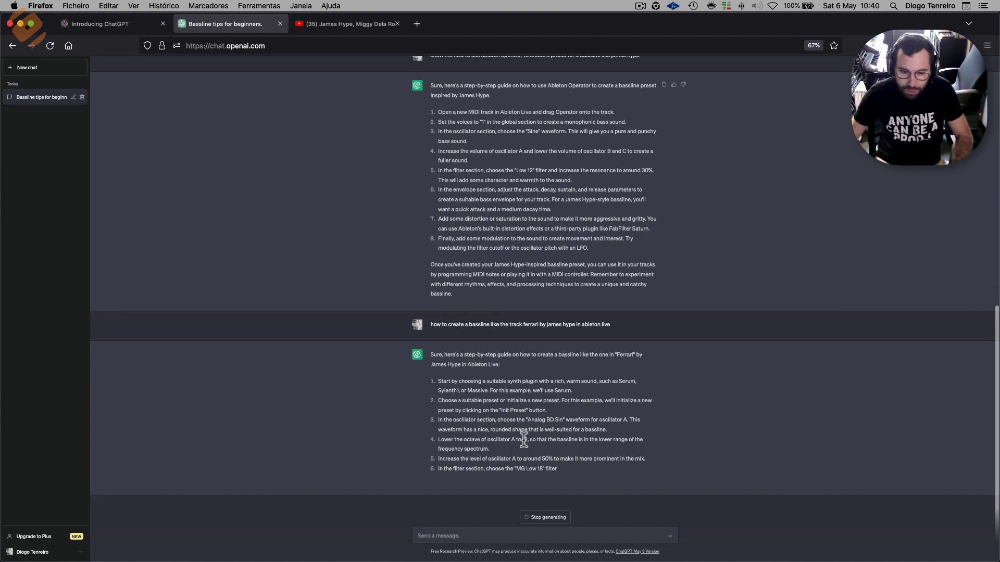
Shrink the browser window to sit beside Ableton Live, and delete the Operator and Saturator devices from track 2.
drag(1, 13, 665, 21)
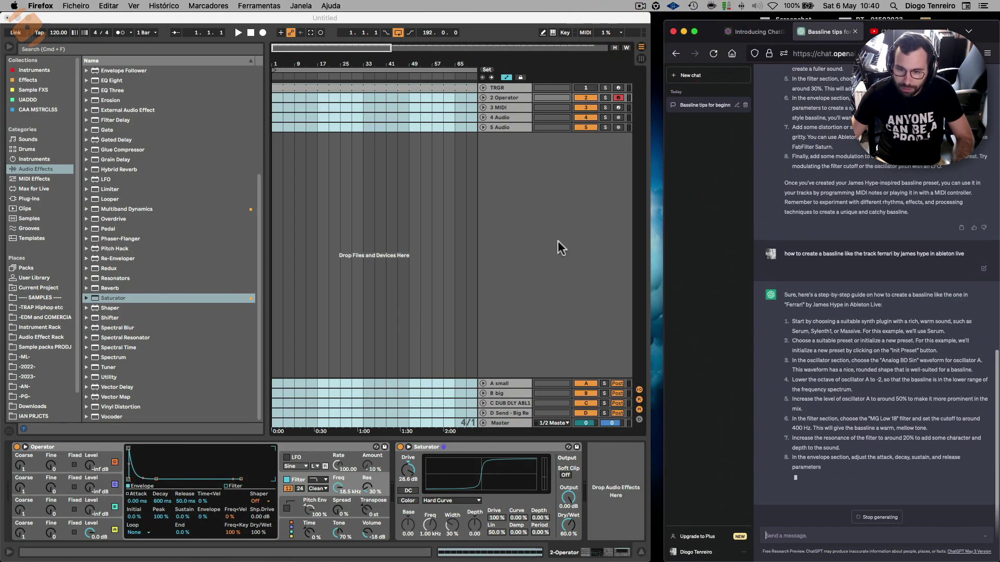
click(397, 154)
click(504, 98)
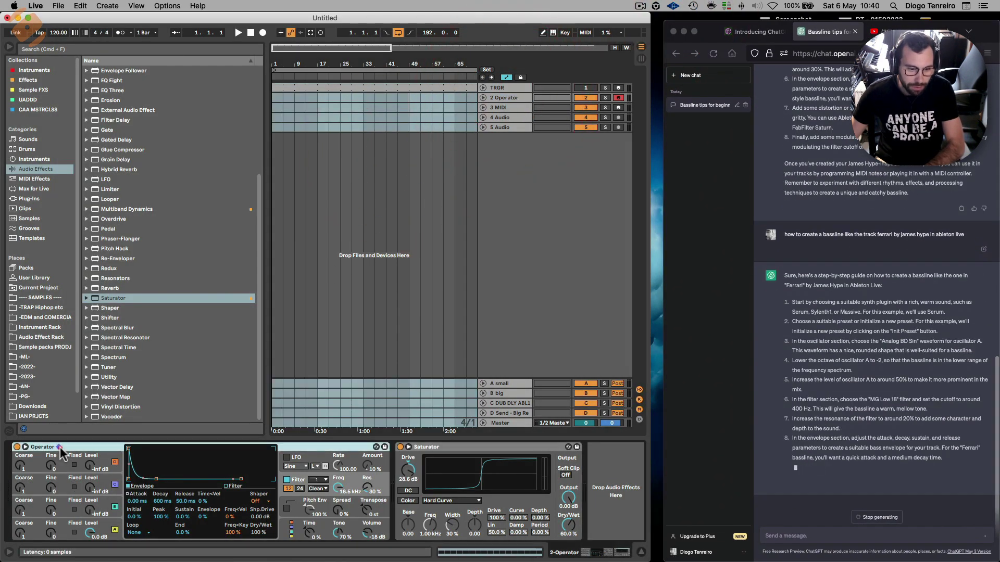
click(60, 453)
key(Delete)
Search the plug-ins for "seru" and load the VST version of Serum onto track 2.
click(30, 199)
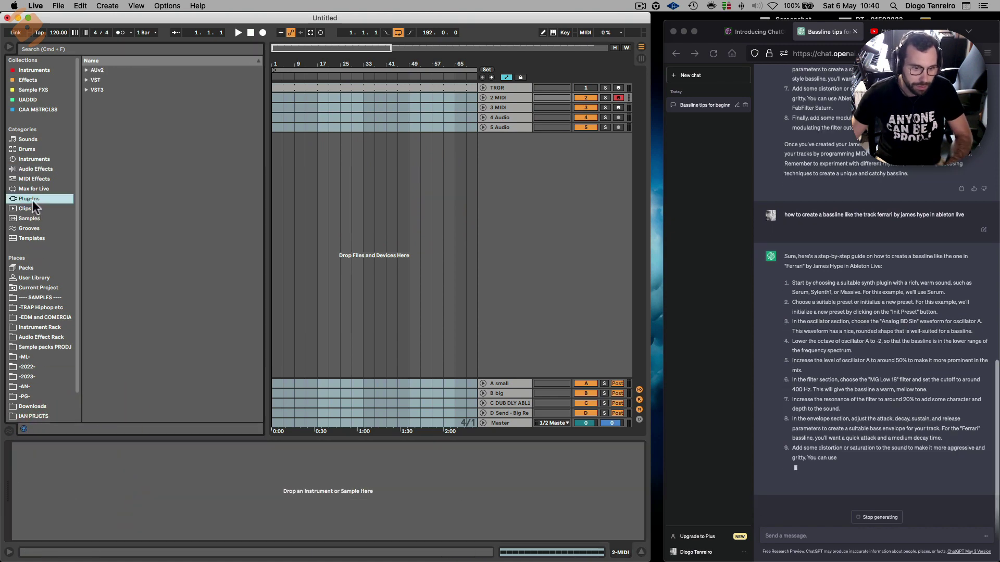
click(41, 49)
text(seru)
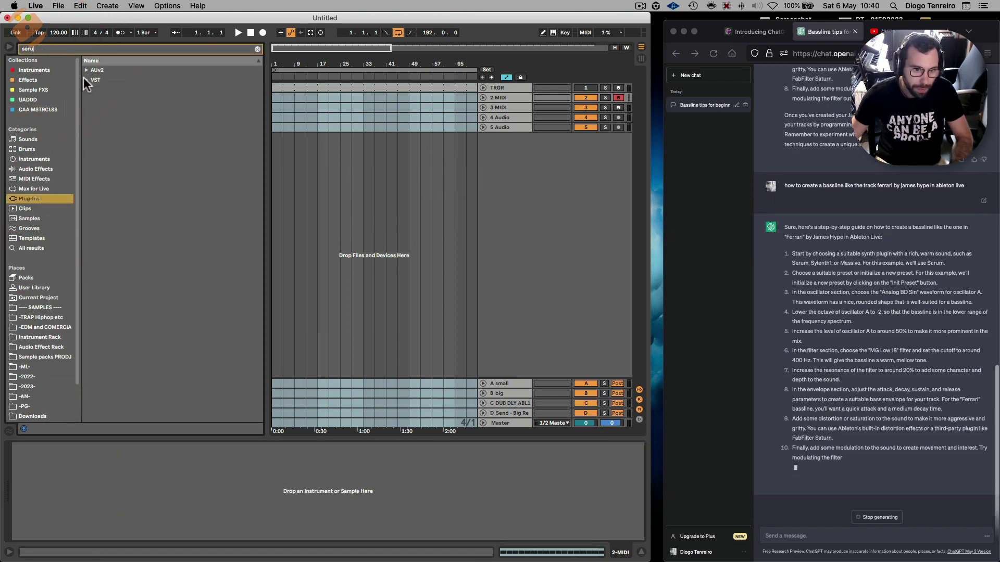
click(86, 80)
drag(107, 90, 420, 105)
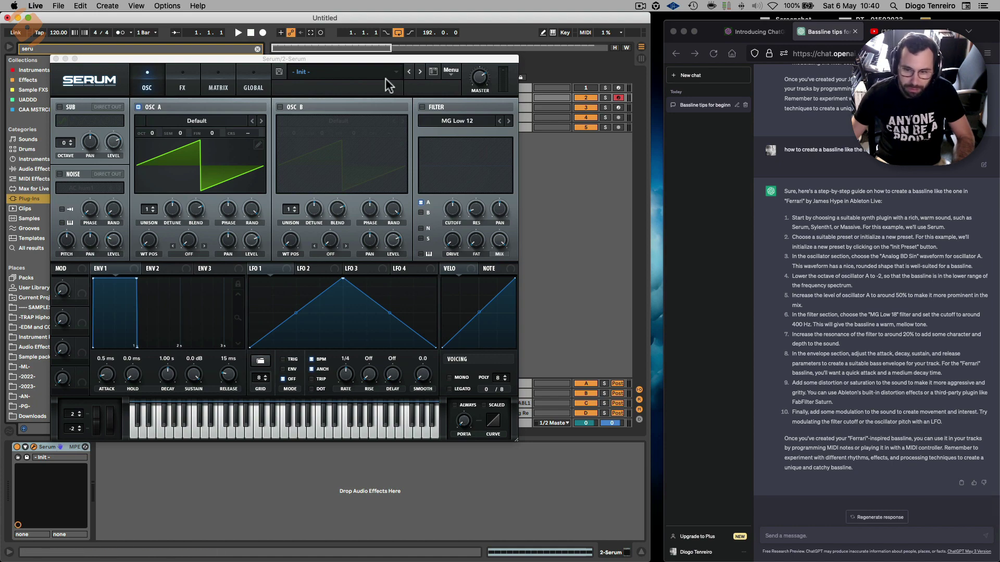
Load the Analog_BD_Sin wavetable into Serum's oscillator A.
click(198, 121)
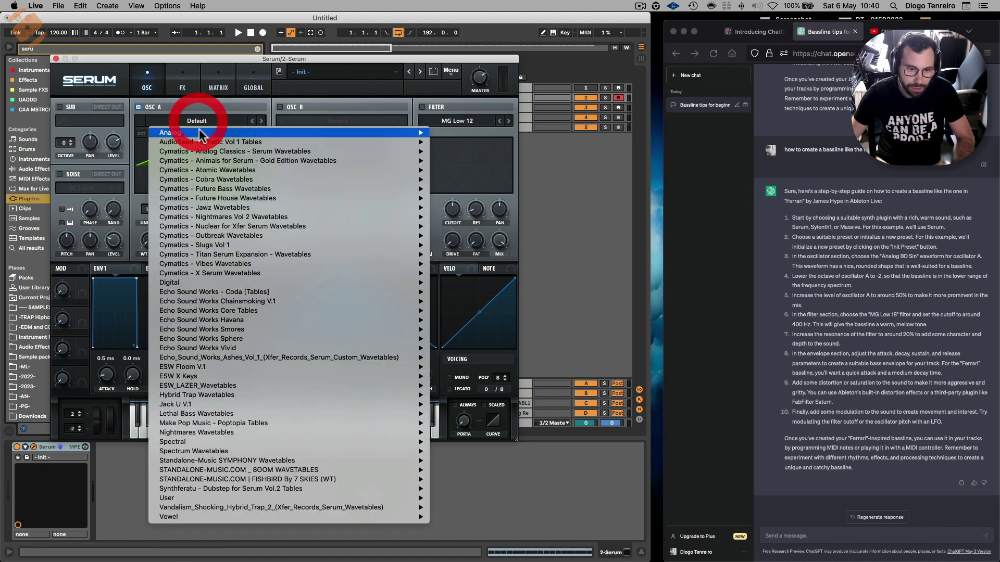
mouse_move(198, 131)
click(503, 151)
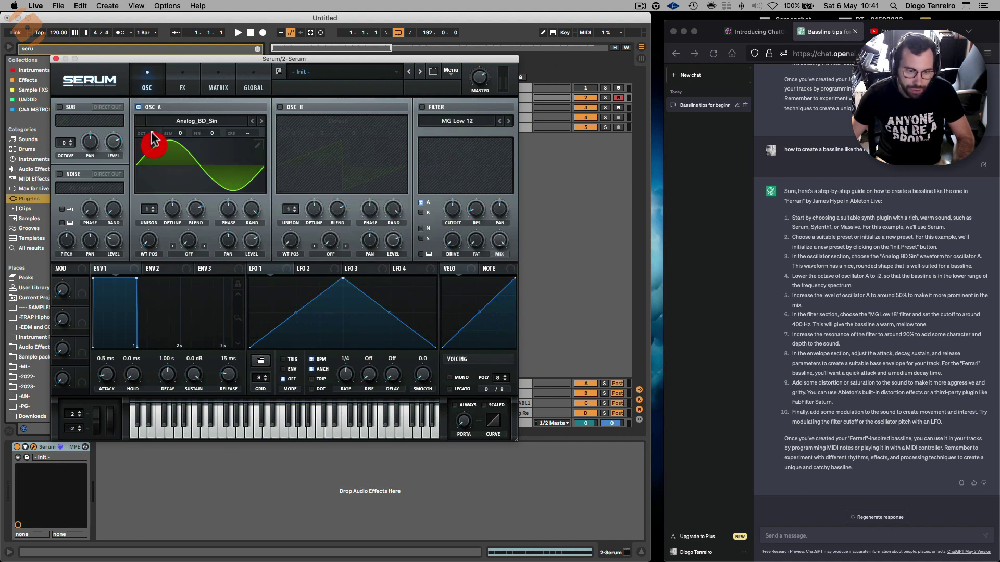
Set oscillator A's octave to -2 and lower its level.
drag(152, 134, 164, 158)
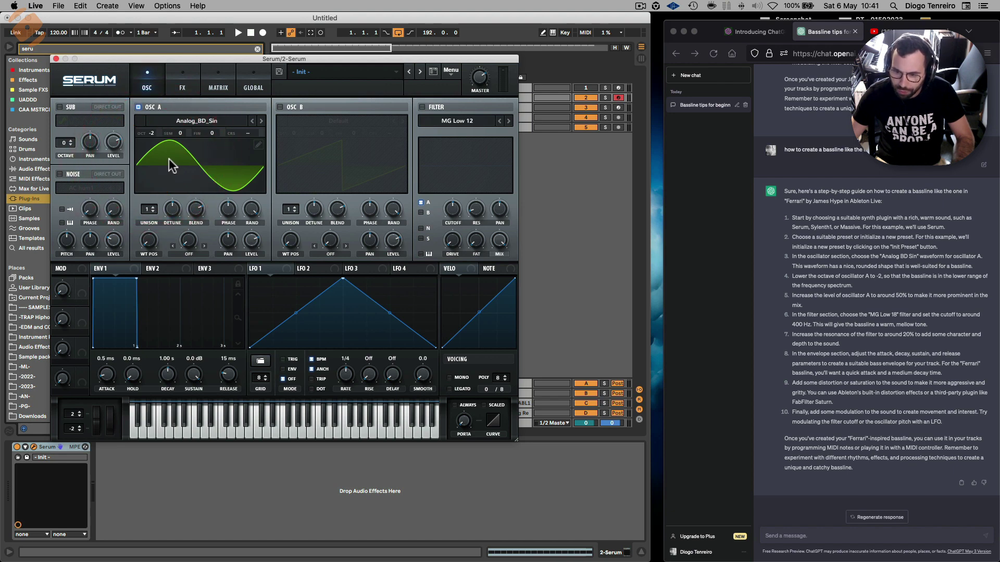
mouse_move(254, 243)
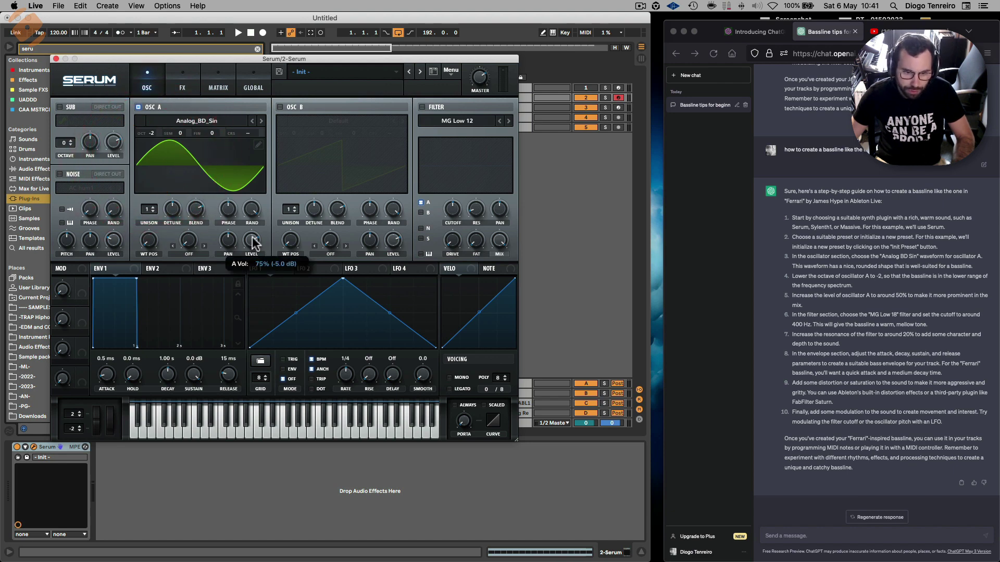
scroll(248, 258, down, 2)
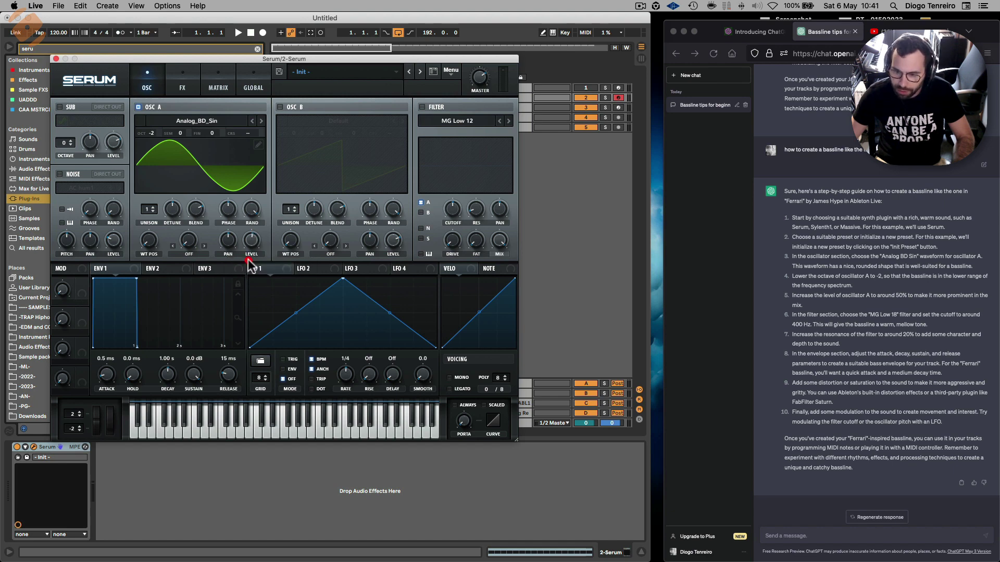
Enable Serum's filter and set its type to MG Low 18.
click(422, 107)
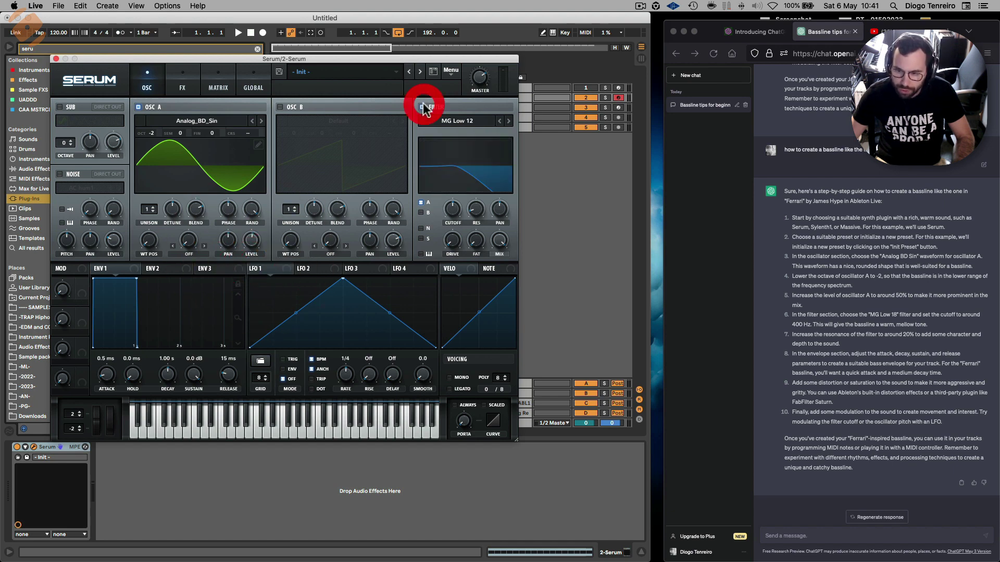
click(472, 123)
mouse_move(487, 133)
click(523, 151)
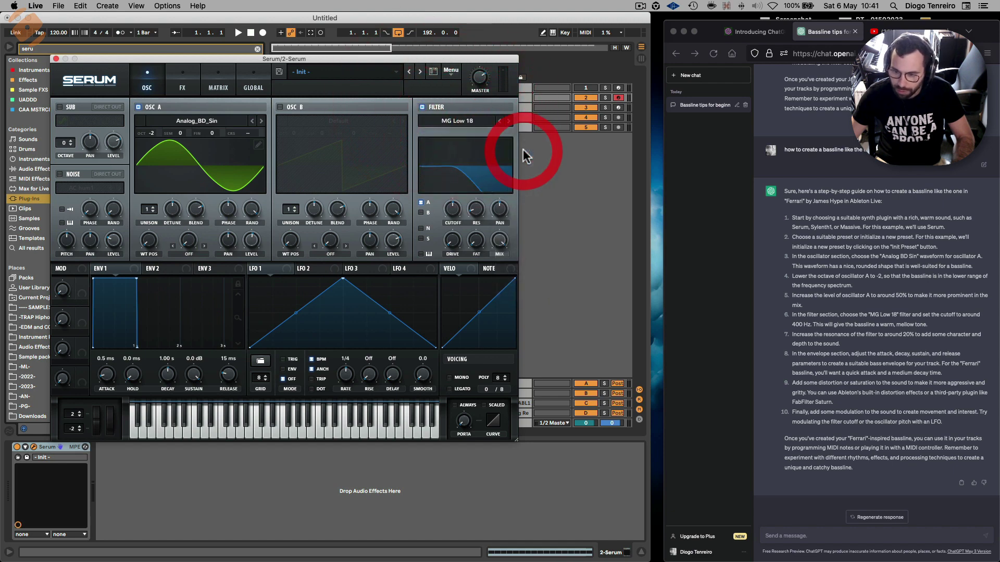
Lower the filter cutoff toward 400 Hz and raise the resonance to about 20%.
drag(452, 218, 450, 224)
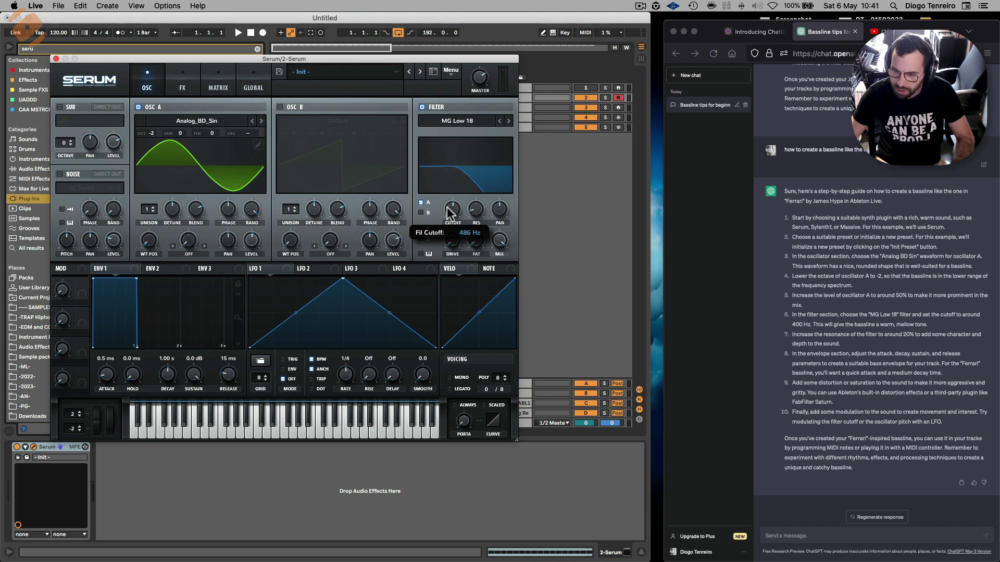
drag(449, 213, 445, 213)
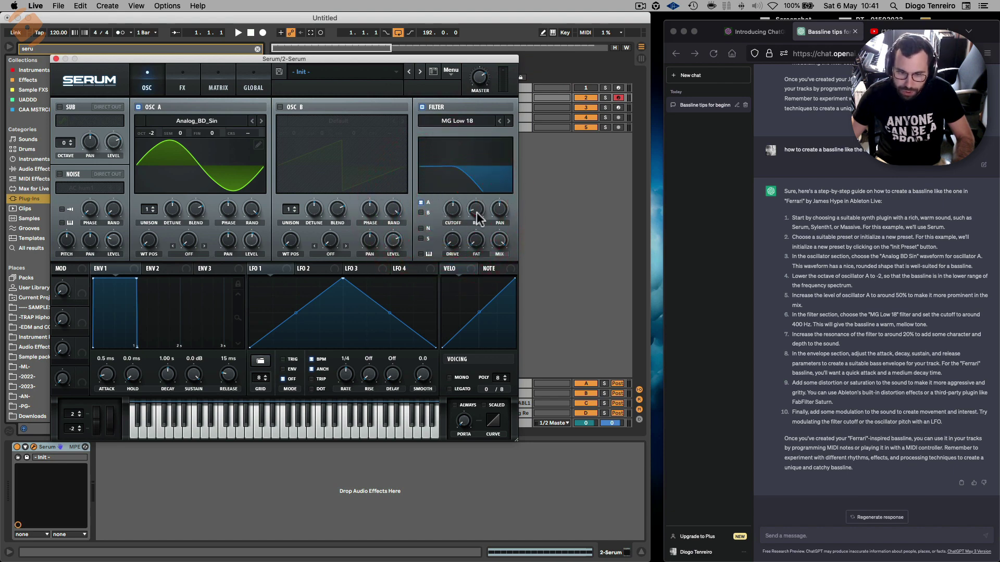
mouse_move(478, 217)
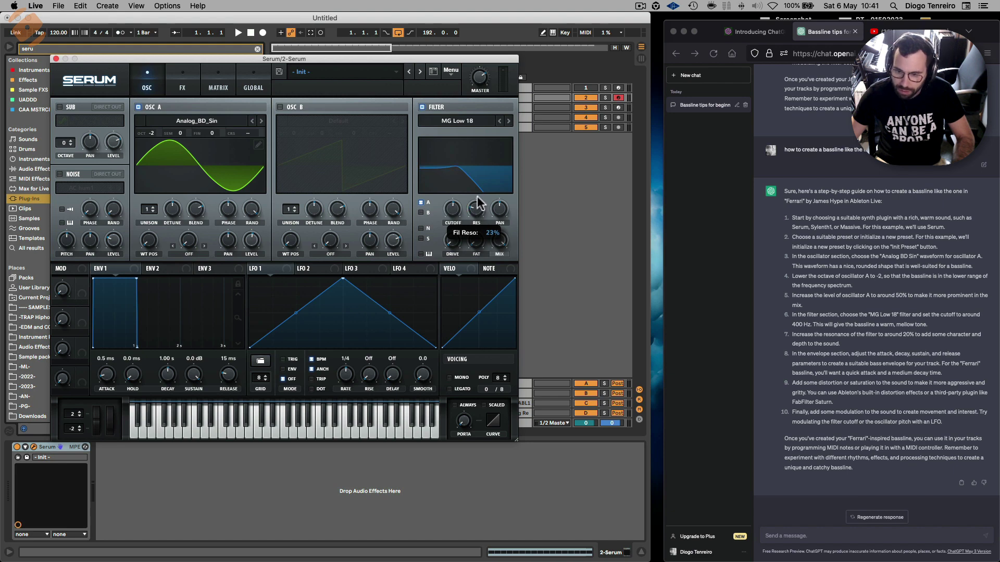
drag(477, 203, 477, 204)
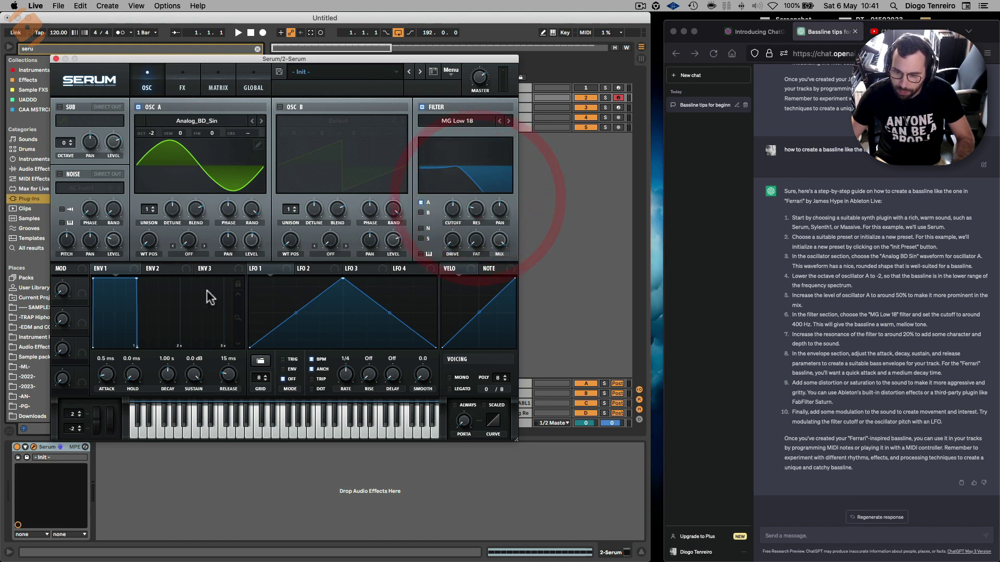
Shape envelope 1 with a decay of 984 ms and a sustain of -11.8 dB, and close the Serum window.
click(109, 269)
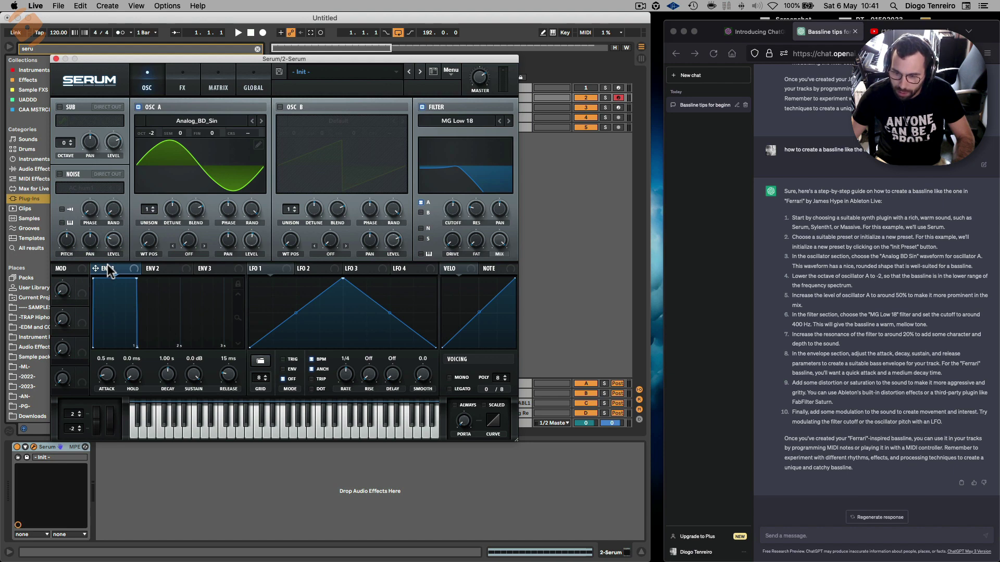
drag(135, 281, 136, 312)
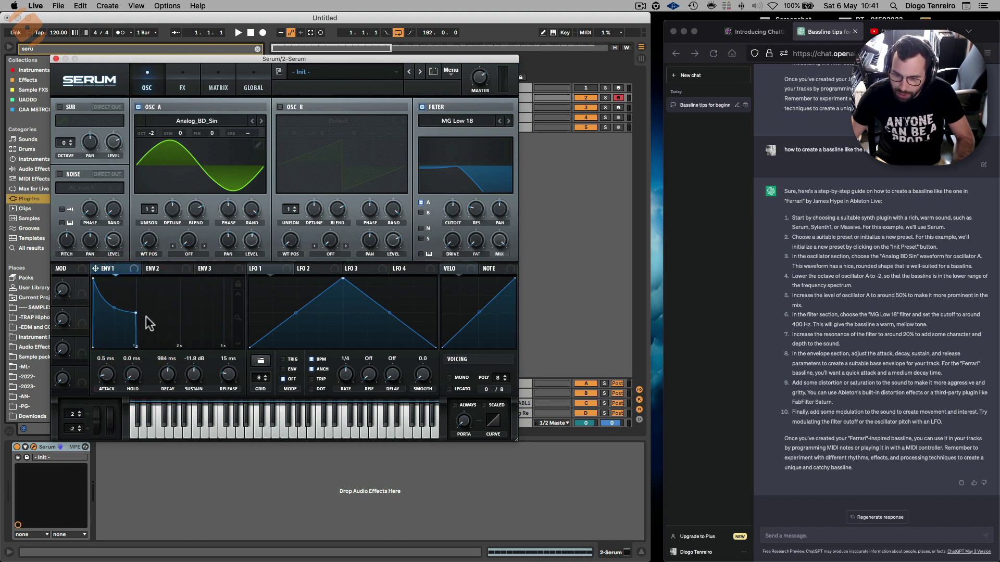
click(56, 59)
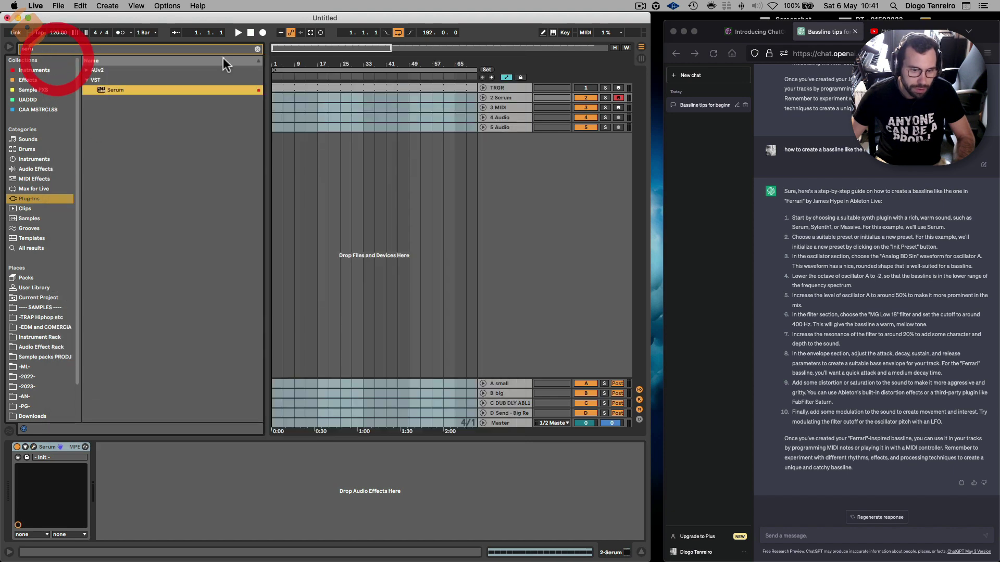
Add a Saturator effect to the Serum track and create an empty 16-bar MIDI clip on it from bar 1.
click(36, 169)
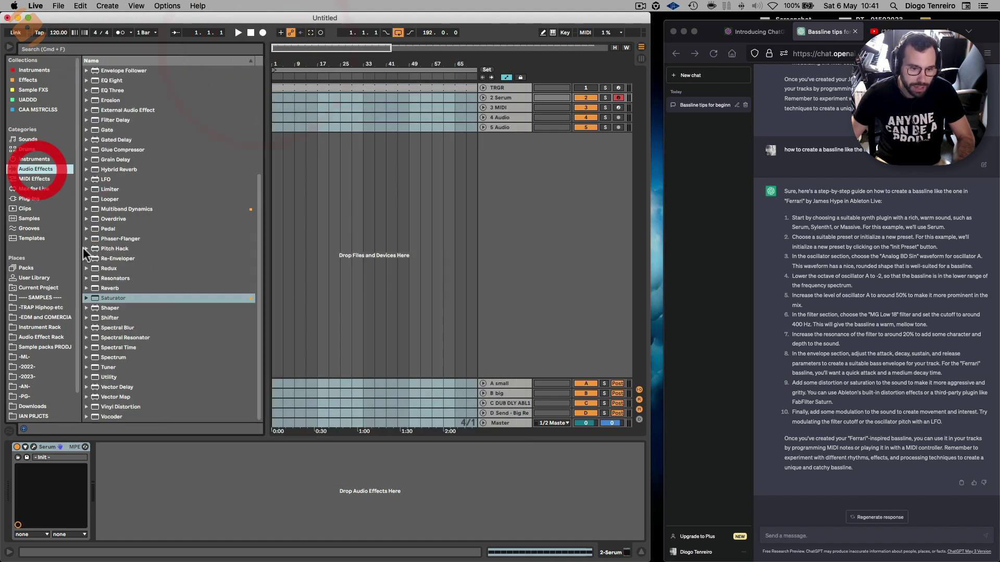
double_click(114, 298)
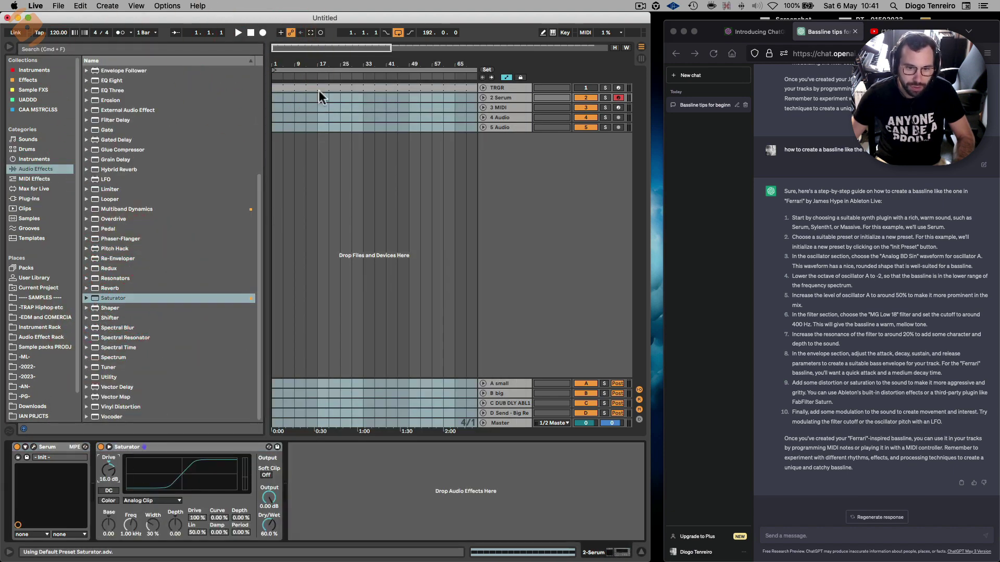
click(319, 90)
drag(275, 98, 315, 99)
key(super+shift+m)
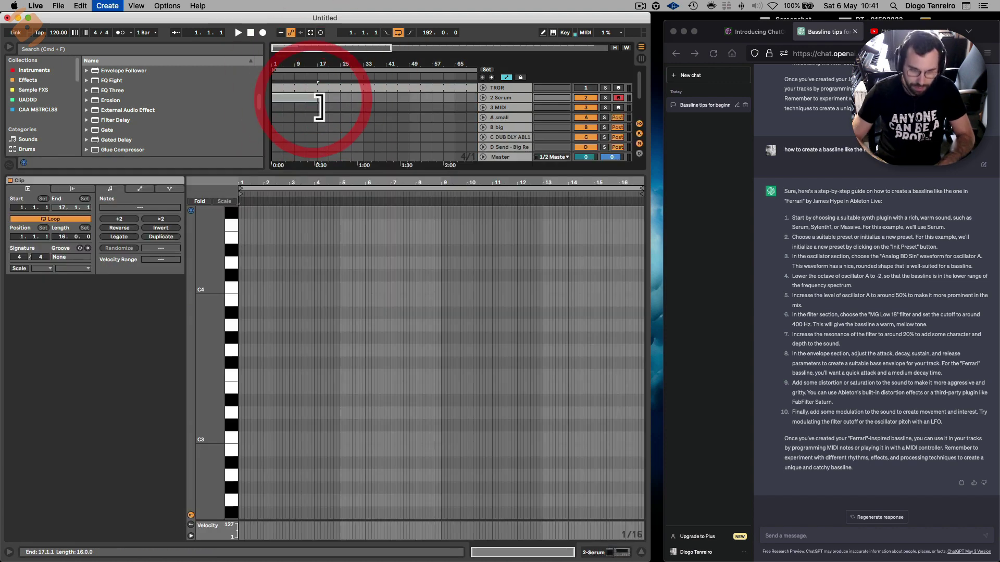
Draw a one-beat D2 note and three short off-beat D2 notes in bar 1, and set the clip to loop that bar.
key(b)
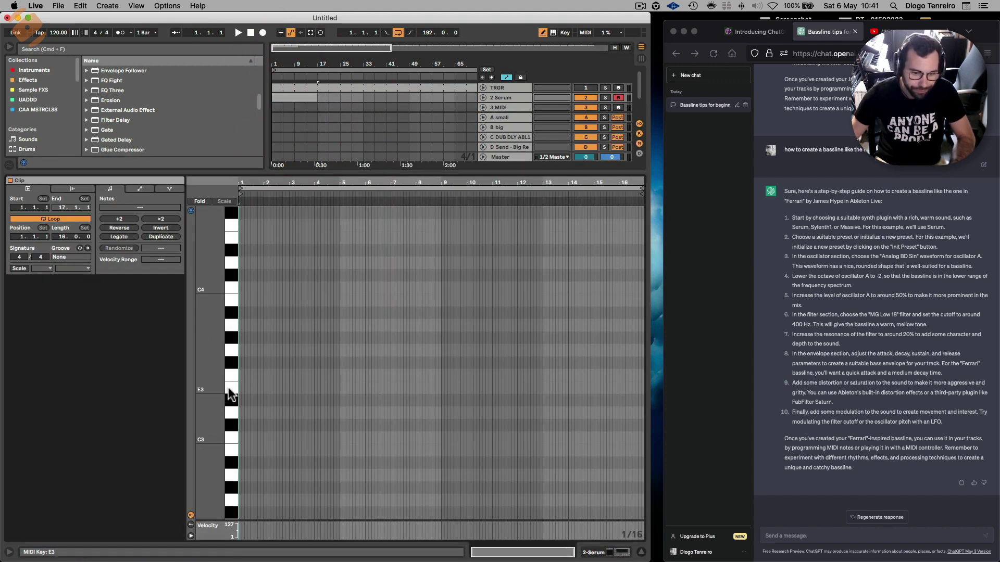
drag(228, 387, 228, 490)
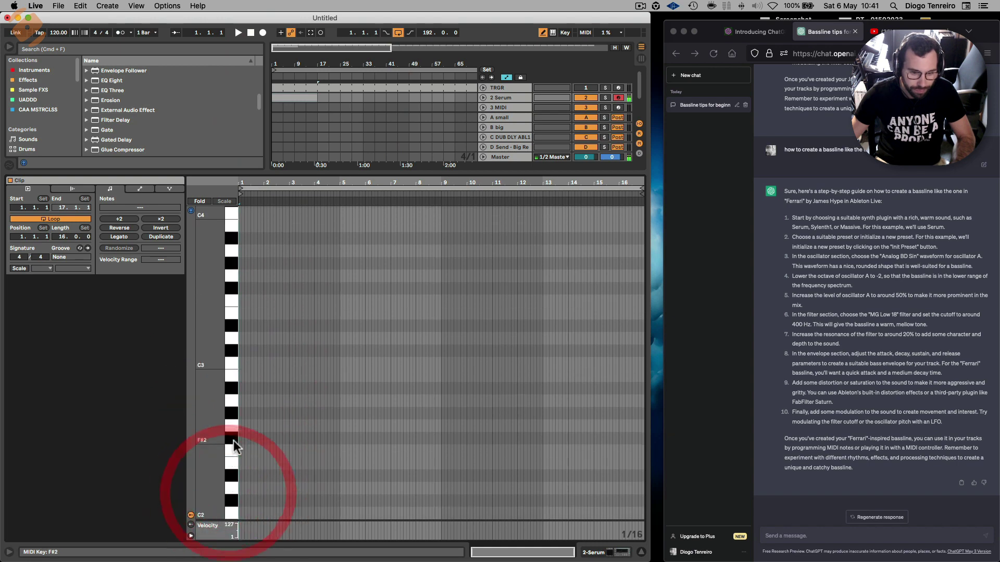
drag(233, 439, 223, 491)
click(230, 397)
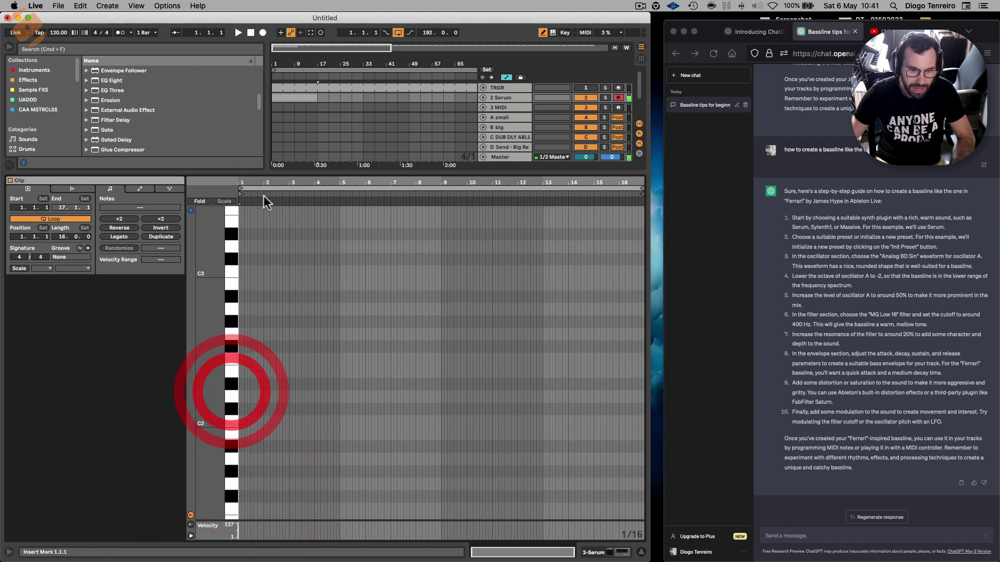
drag(264, 195, 263, 224)
click(231, 397)
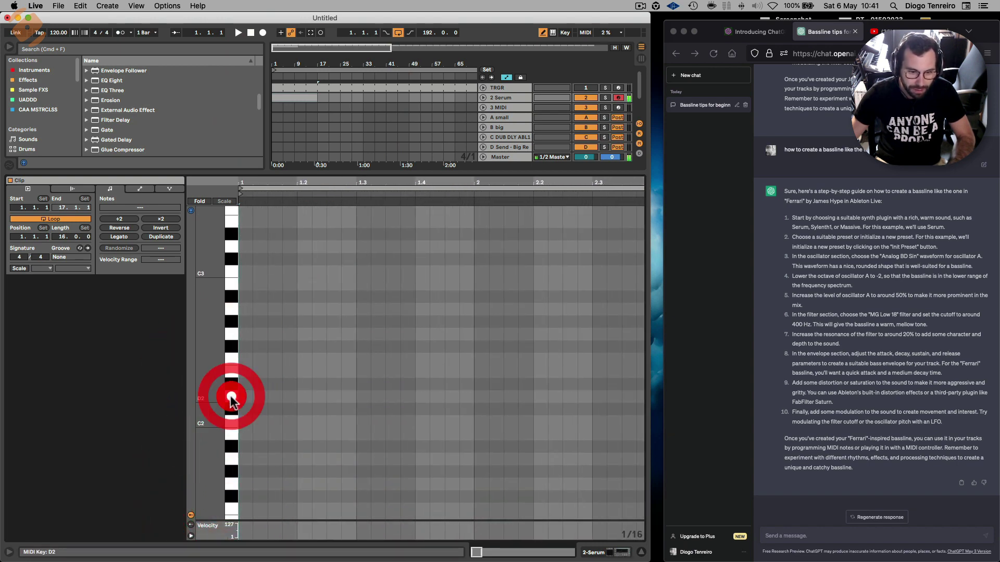
drag(242, 397, 303, 394)
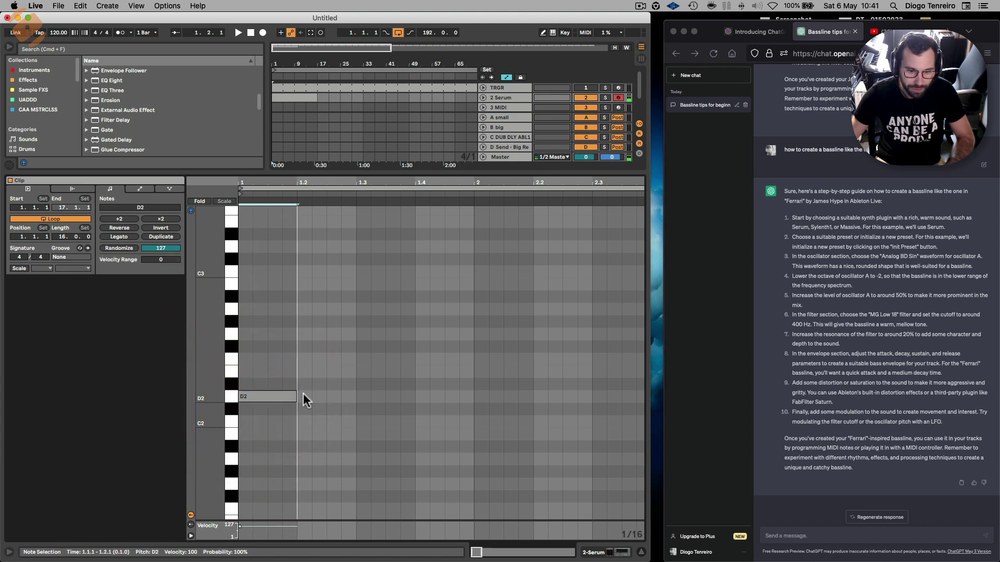
click(333, 397)
click(392, 396)
click(451, 397)
drag(470, 412, 180, 344)
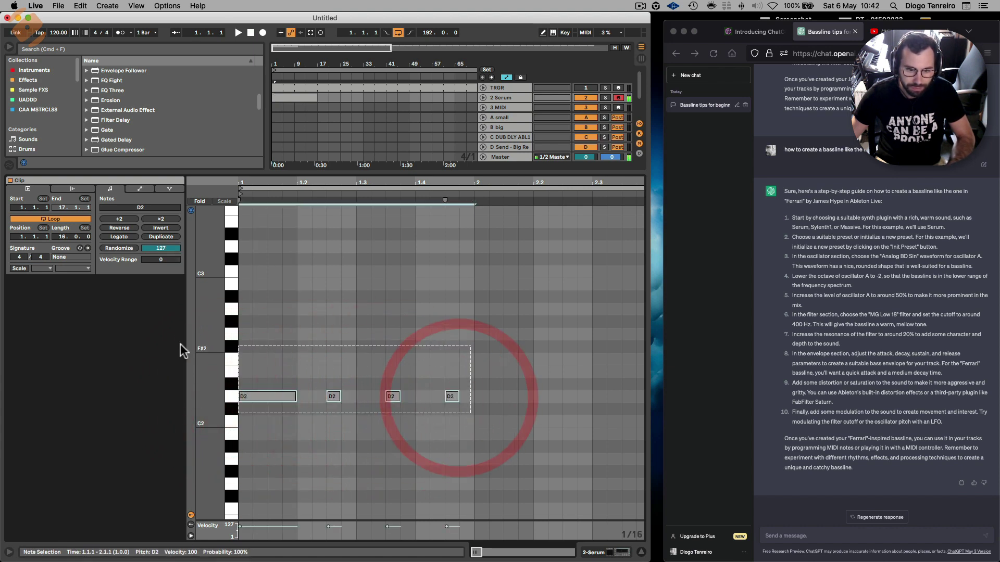
key(super+l)
Switch to ChatGPT and ask "what keys should I play to make a bass like ferrari".
click(804, 536)
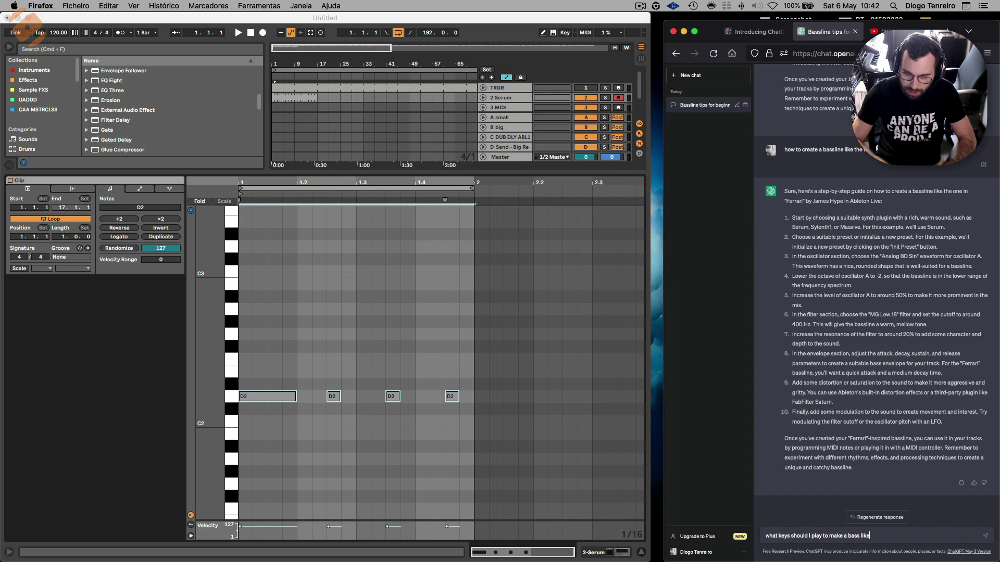
key(Return)
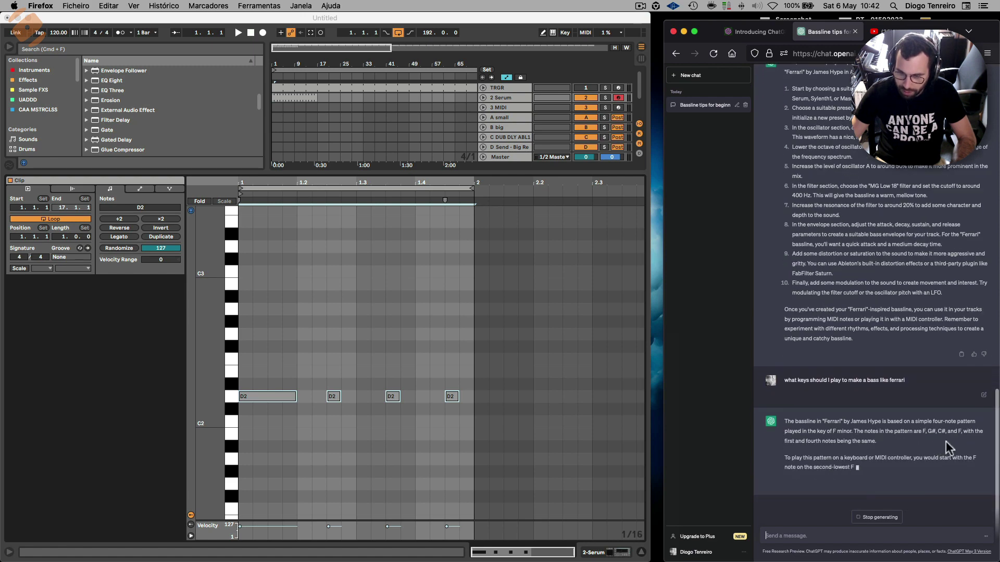
In the Ableton Live clip, move all notes to F2, change the second to G#2 and the third to C#2, and play it.
drag(468, 411, 258, 364)
click(310, 398)
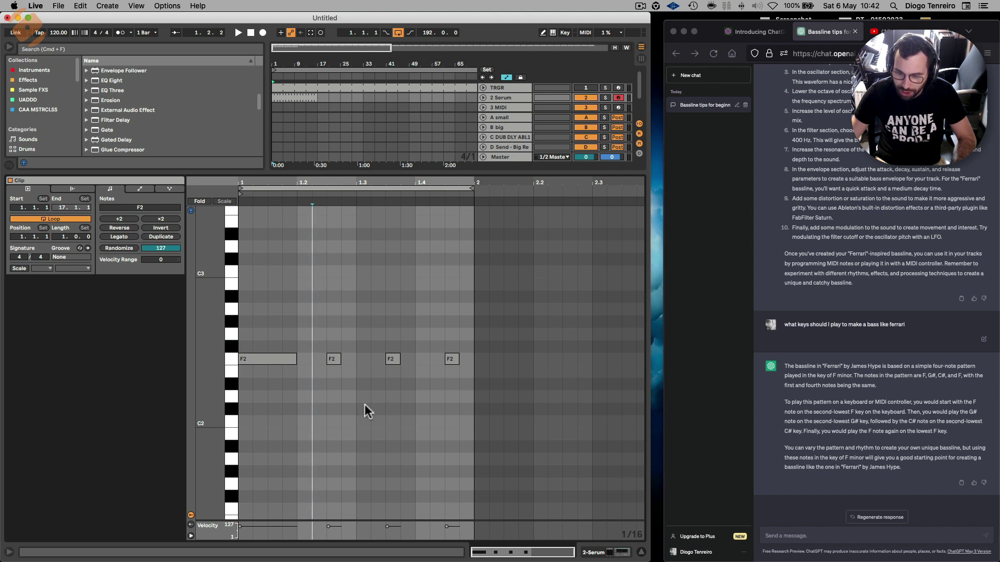
drag(336, 359, 370, 283)
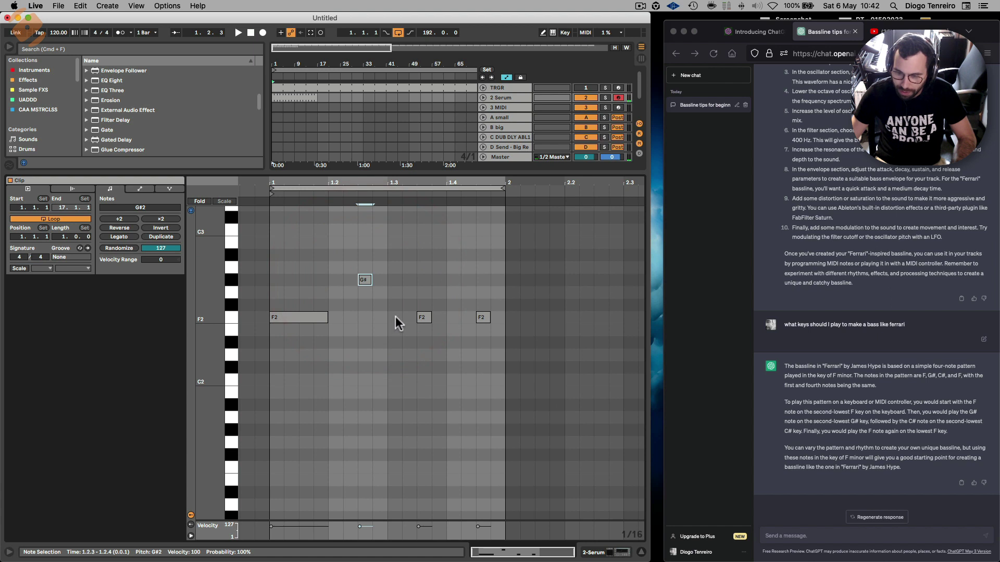
drag(422, 322, 424, 371)
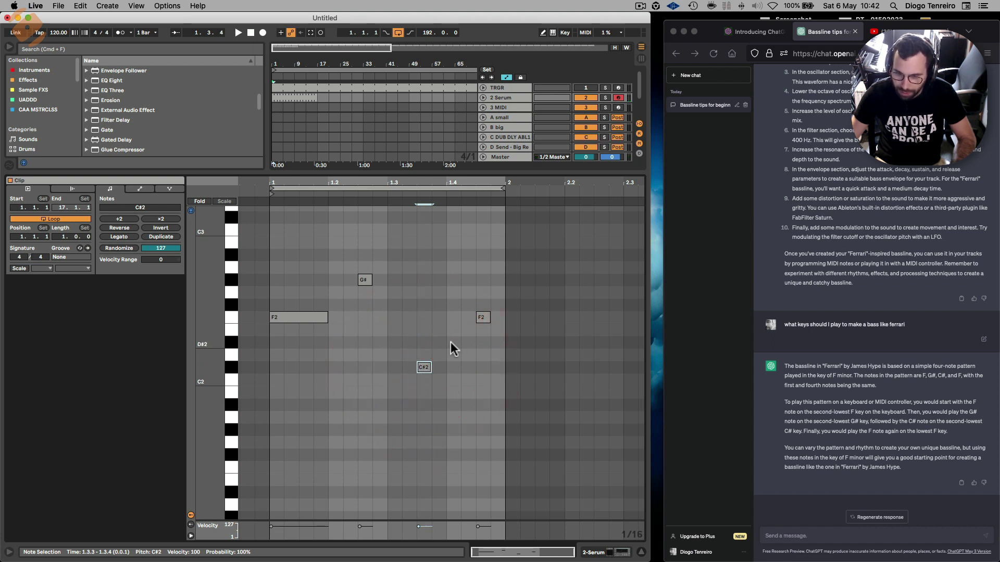
key(space)
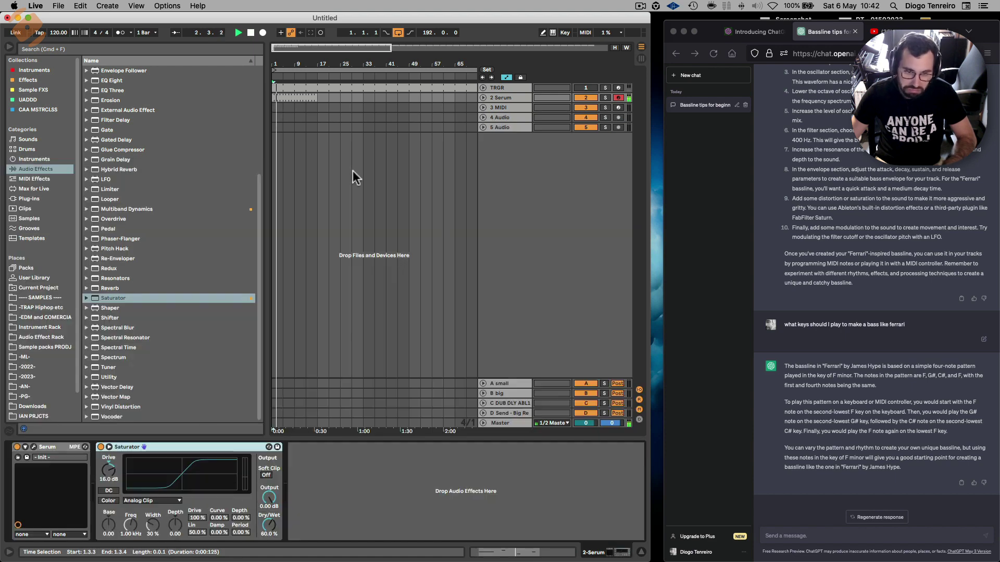
Insert an audio track below Serum and open the MAI_FULL_DRUM_LOOPS folder of the Tech House - CLASSIC Real House 1 sample pack.
mouse_move(485, 88)
mouse_down()
mouse_move(517, 97)
mouse_move(492, 104)
mouse_up()
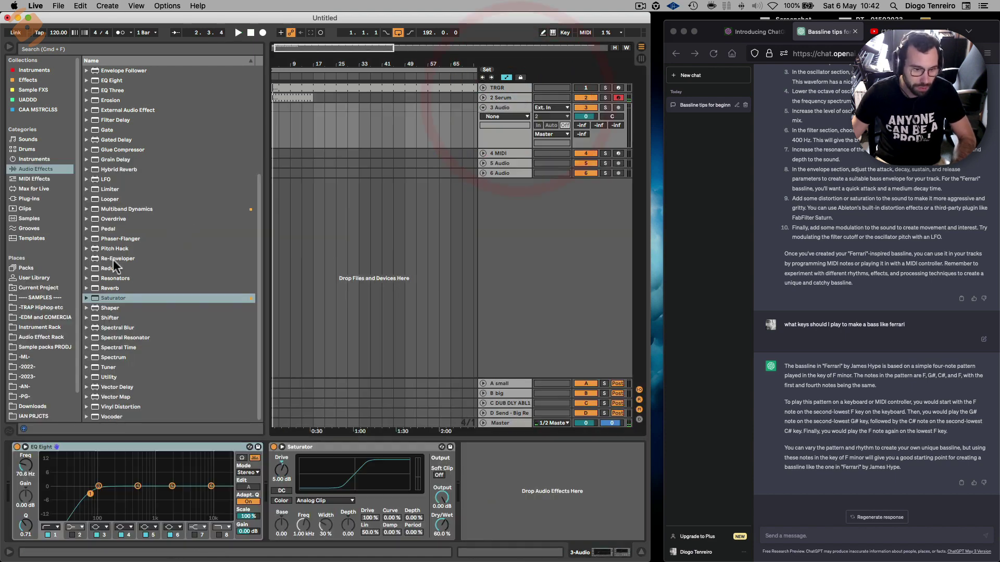
click(43, 296)
scroll(159, 192, down, 12)
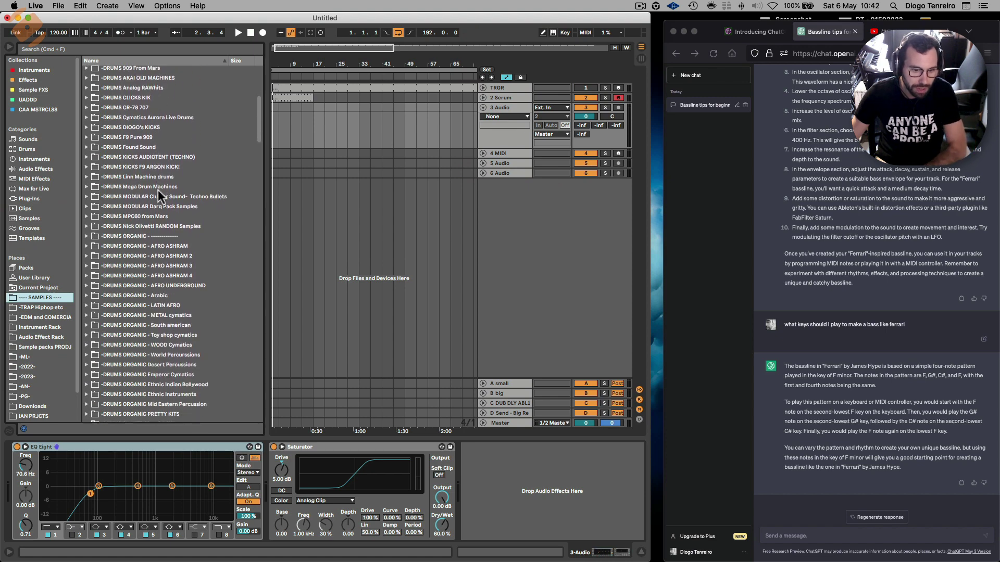
scroll(155, 197, down, 15)
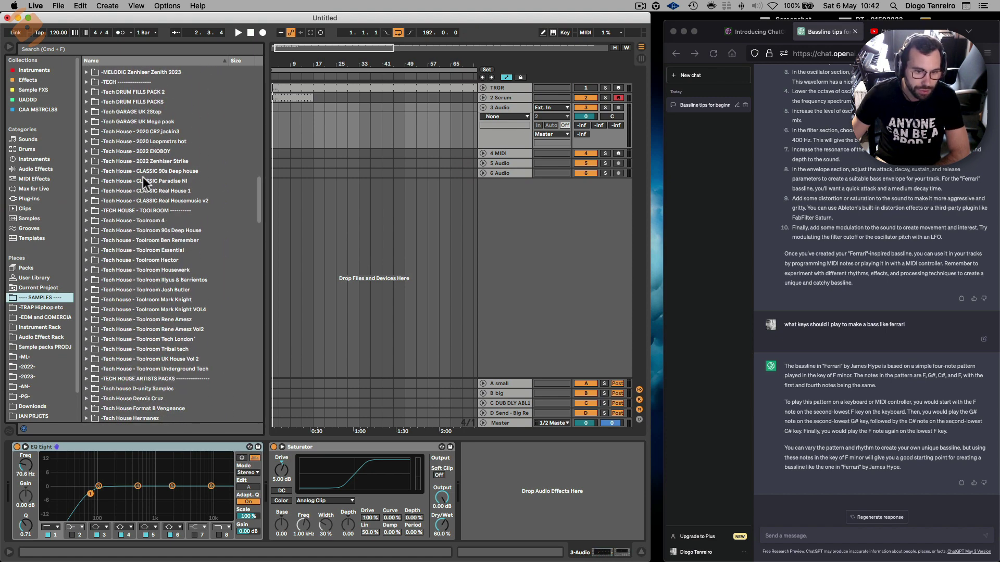
click(136, 171)
double_click(138, 190)
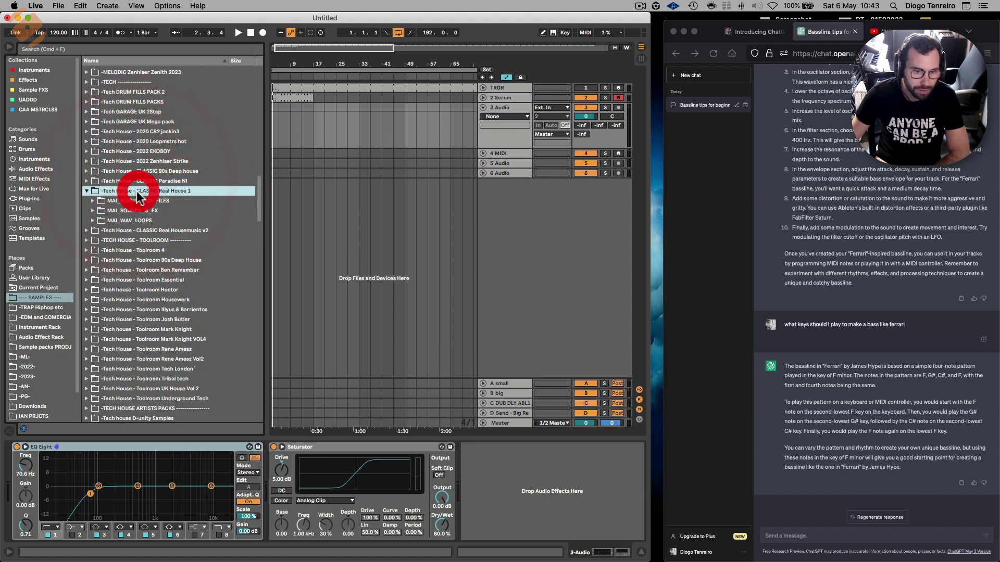
double_click(131, 220)
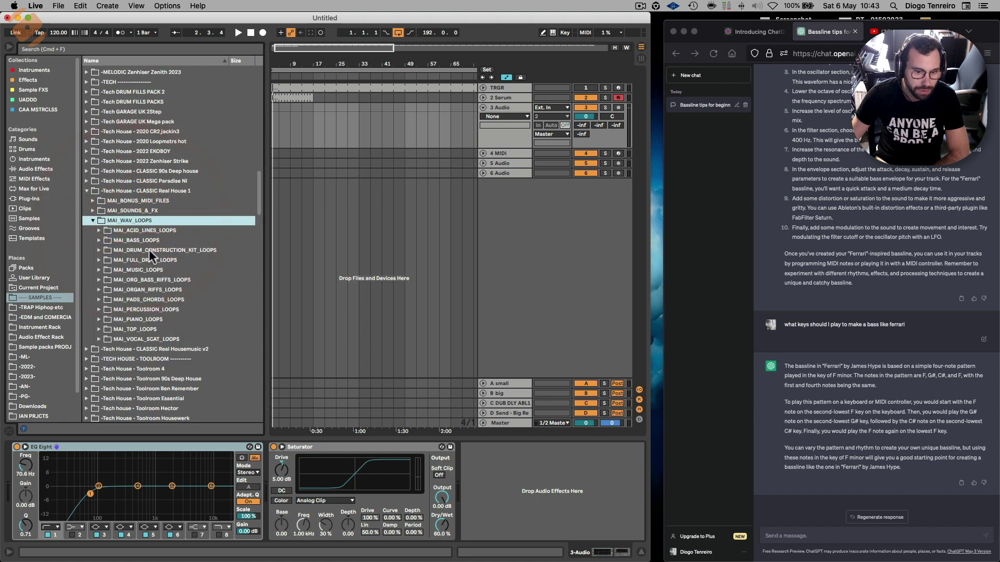
click(147, 250)
double_click(145, 261)
Audition several full drum loops and set the project tempo to 123 BPM.
click(155, 270)
click(156, 300)
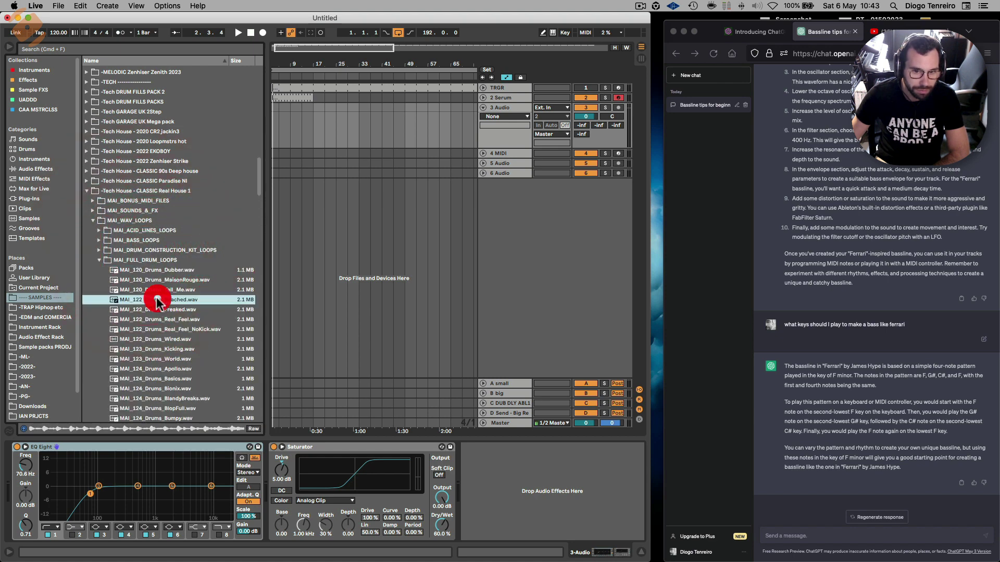
drag(59, 33, 59, 31)
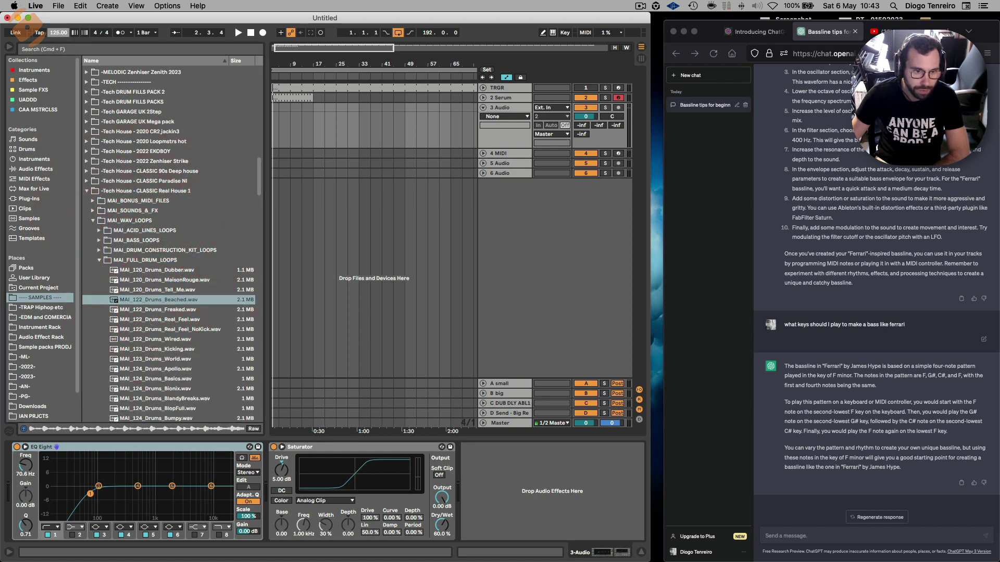
click(154, 310)
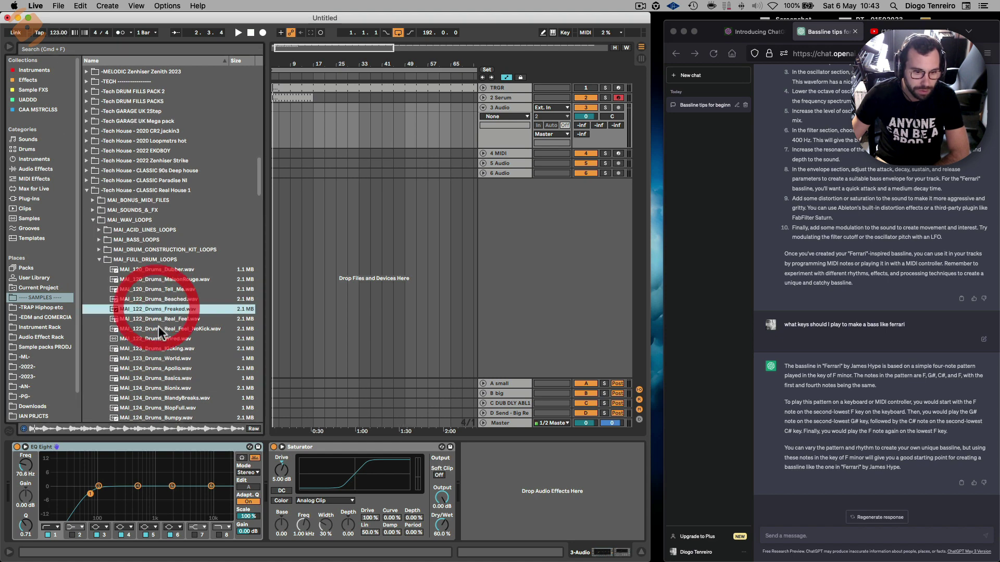
click(152, 330)
click(148, 348)
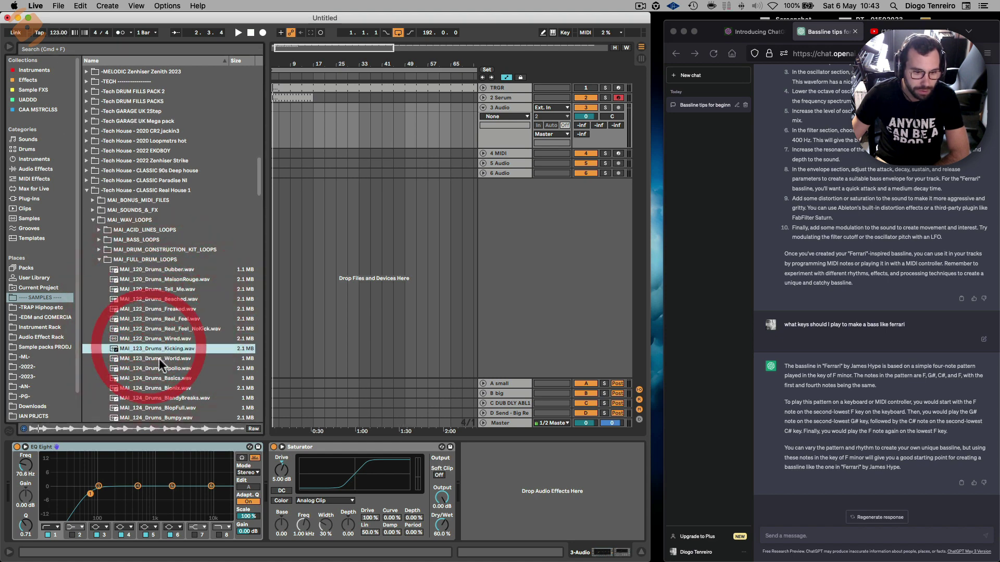
Place MAI_123_Drums_World.wav at the start of the new audio track and extend it to bar 17.
click(150, 359)
mouse_move(153, 356)
mouse_down()
mouse_move(302, 159)
mouse_move(274, 122)
mouse_up()
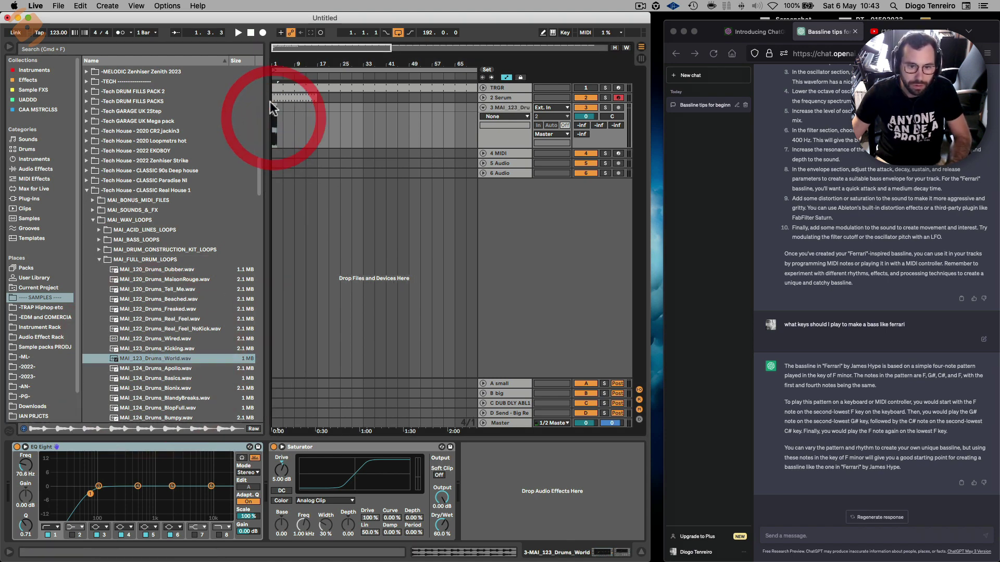
click(313, 104)
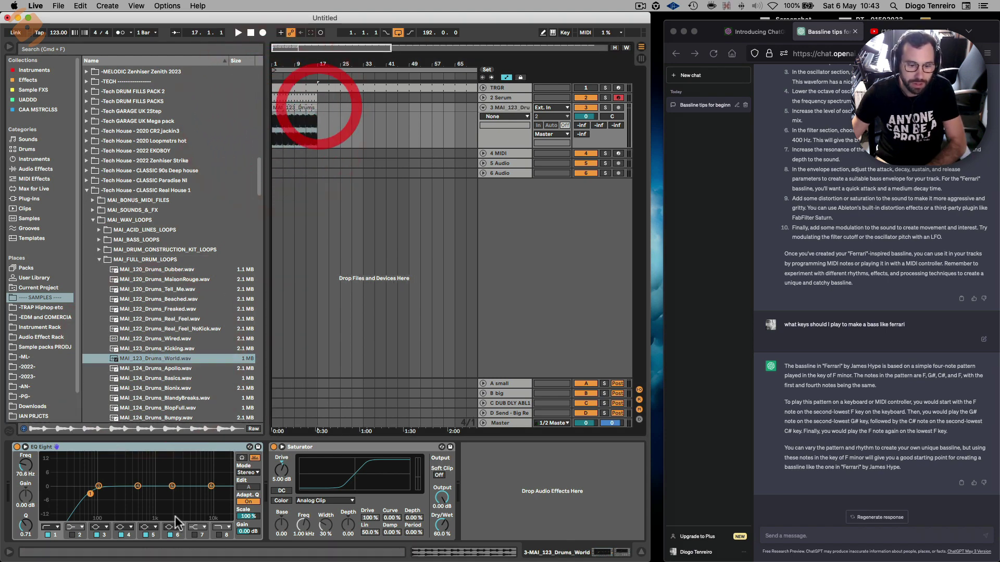
Start playback and delete the EQ Eight and Saturator from the drum loop's track.
key(space)
click(192, 448)
key(Delete)
click(190, 448)
key(Delete)
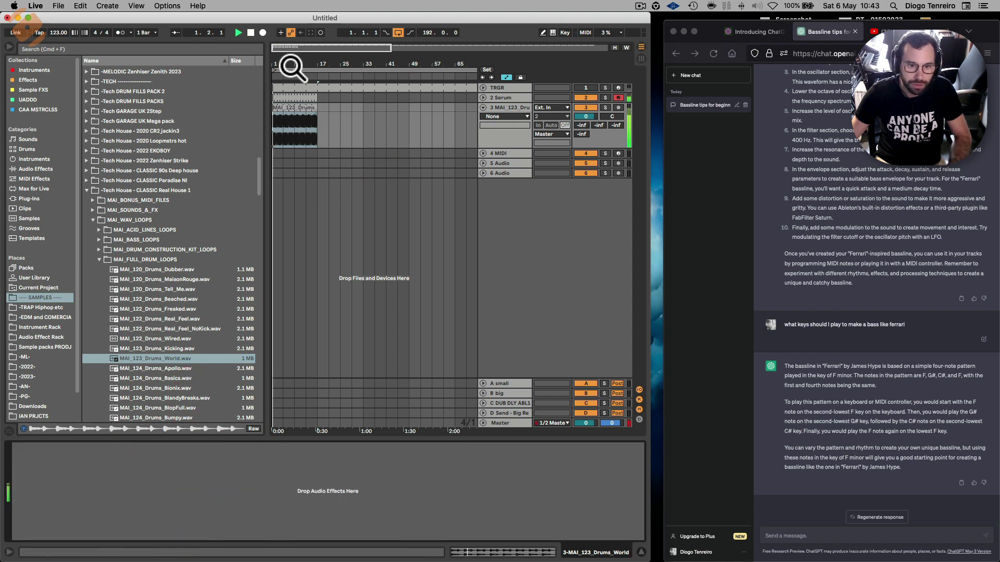
Set the Serum track's Saturator to Hard Curve with 16.6 dB of drive while listening, and select the bass clip.
drag(290, 67, 295, 84)
click(483, 98)
key(a)
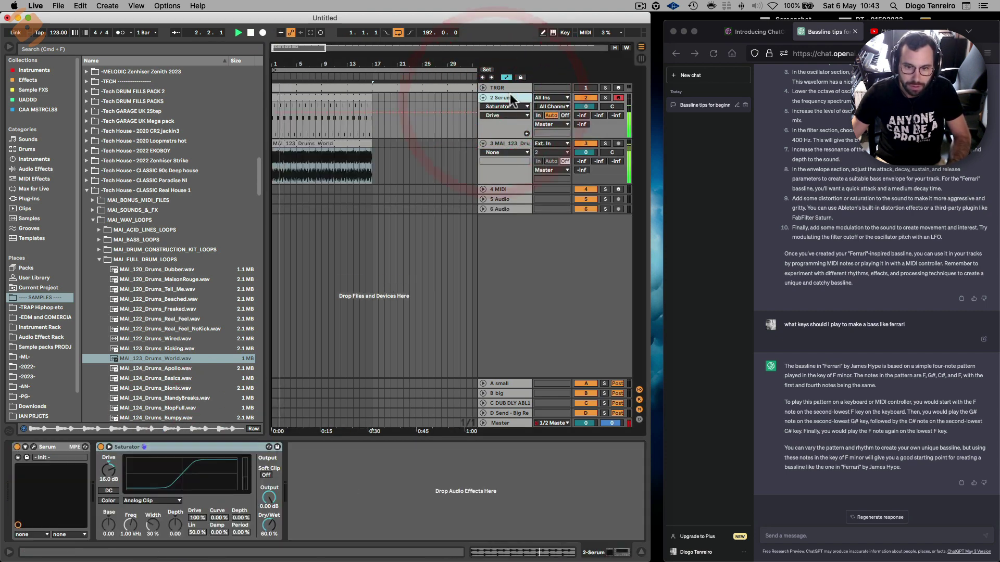
click(513, 96)
click(148, 501)
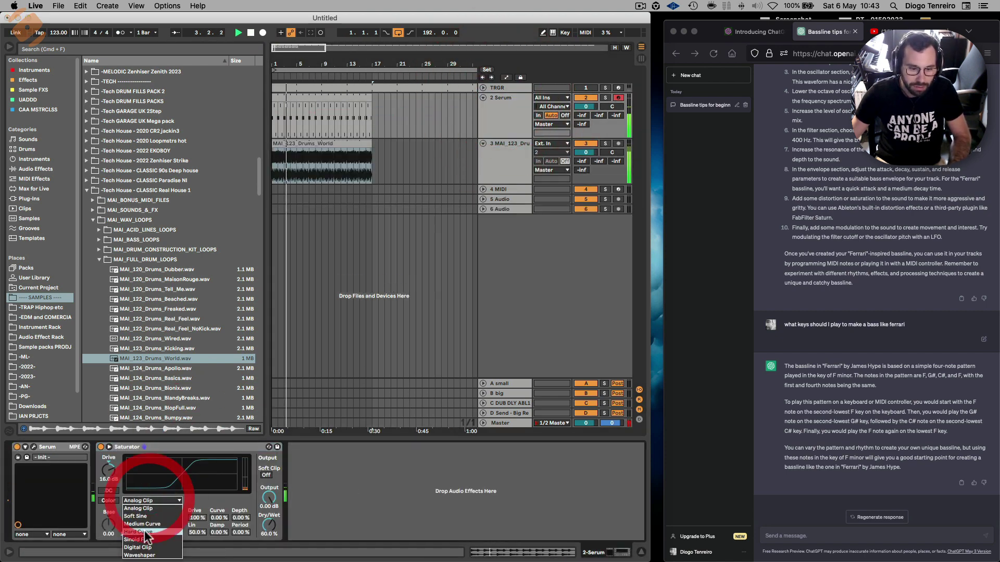
click(139, 526)
mouse_move(109, 470)
mouse_down()
mouse_move(109, 459)
mouse_move(108, 468)
mouse_up()
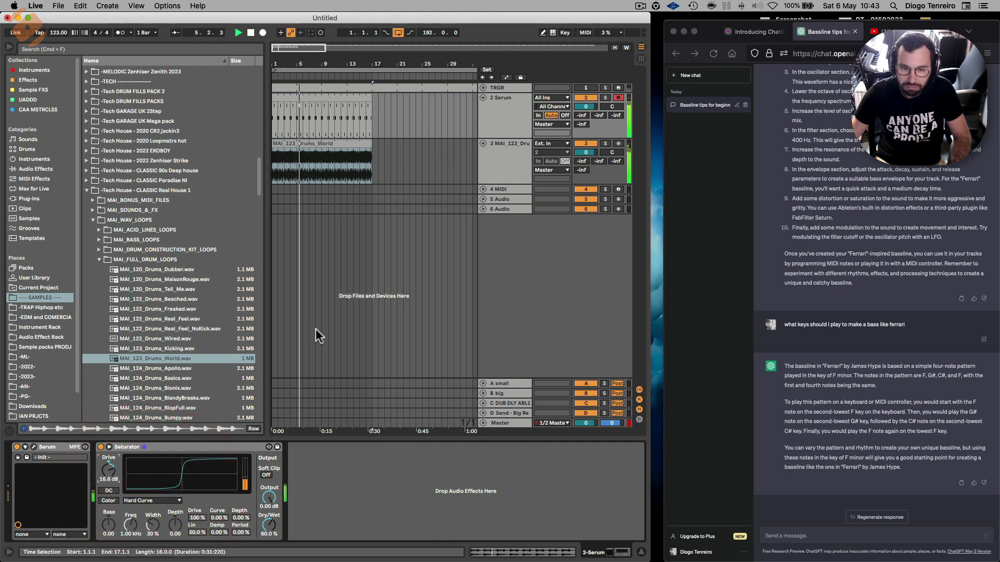
click(313, 96)
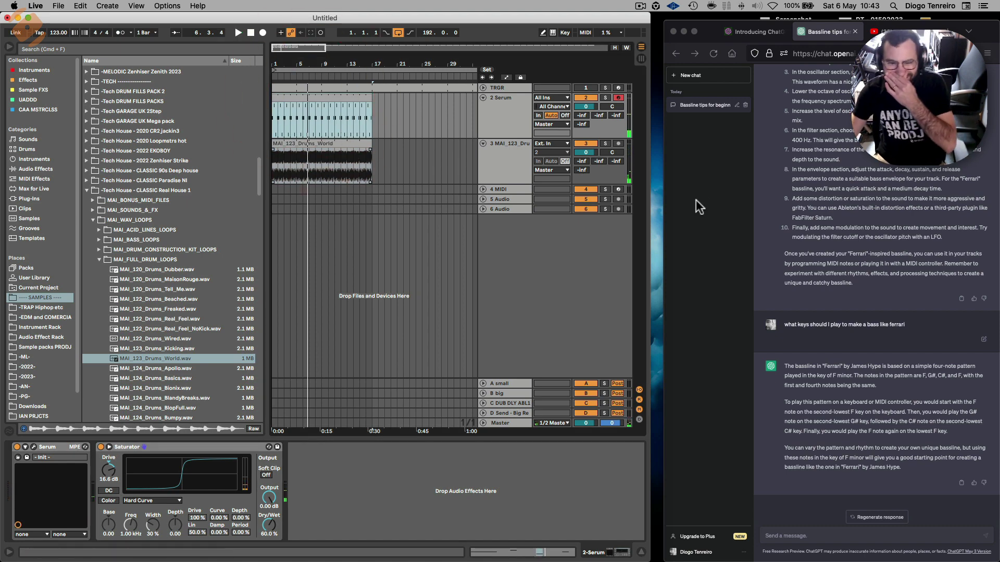
Switch to ChatGPT and ask "tell me a chord progression for this song", followed by "what keys are in these chords?".
click(786, 536)
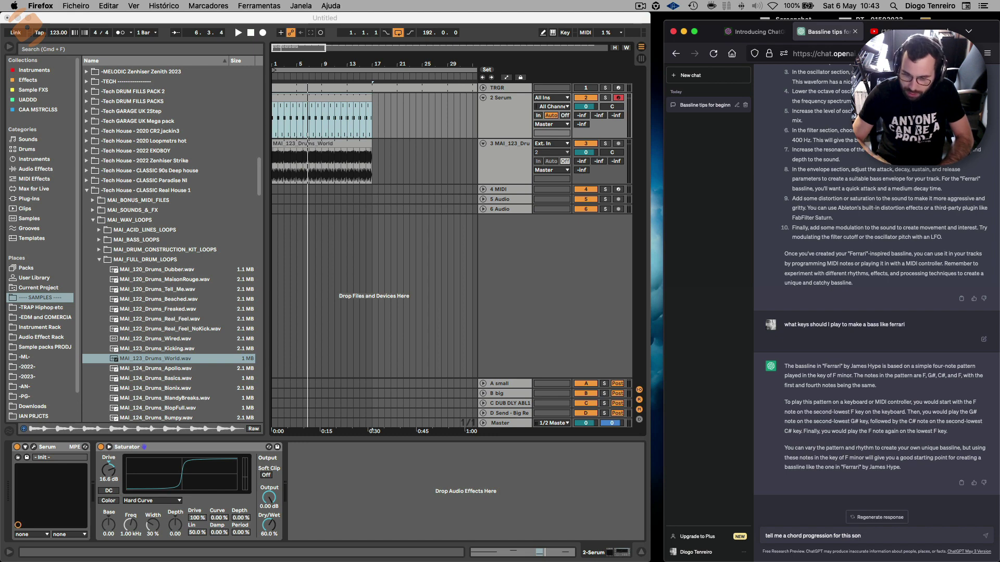
key(Return)
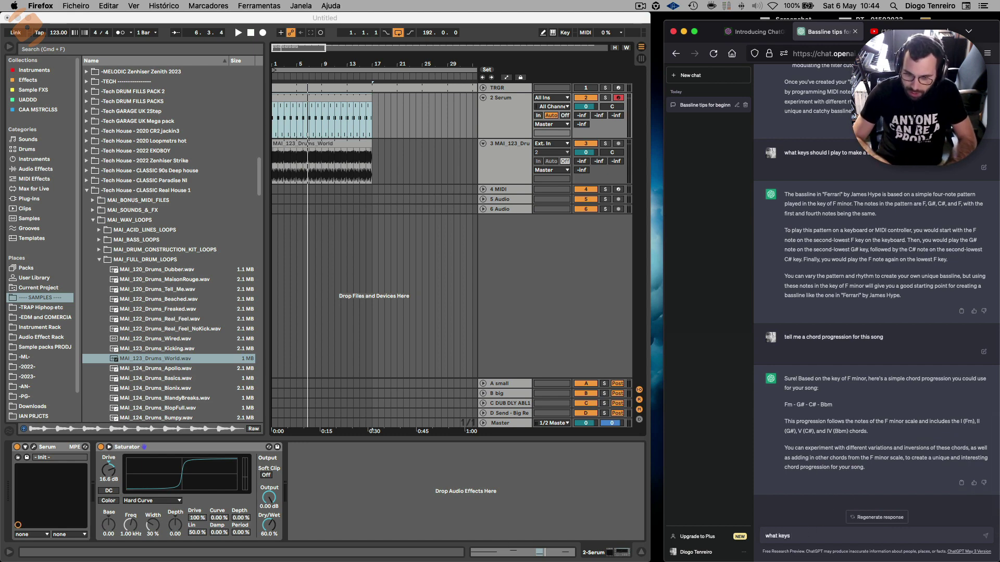
text(in these chords)
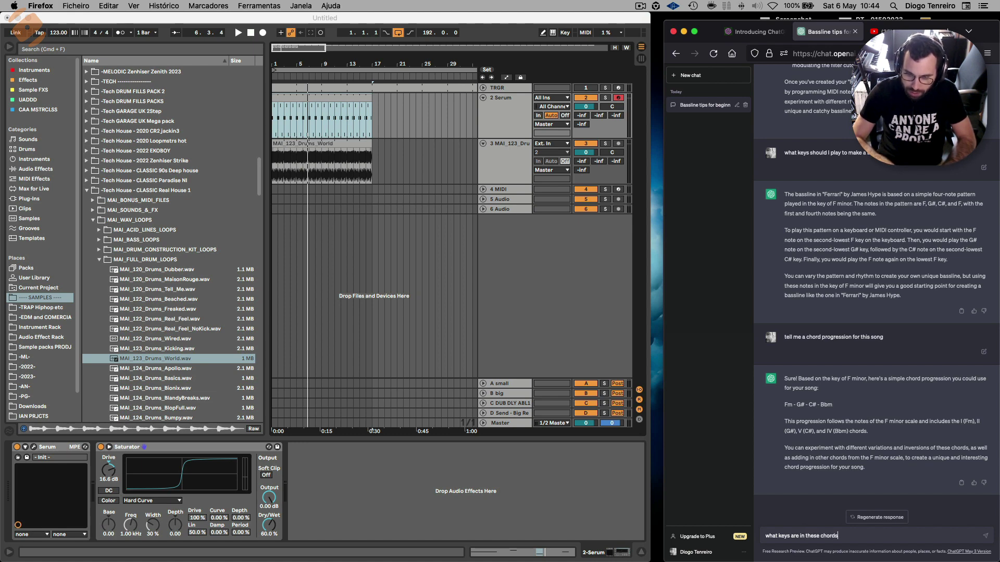
text(?)
key(Return)
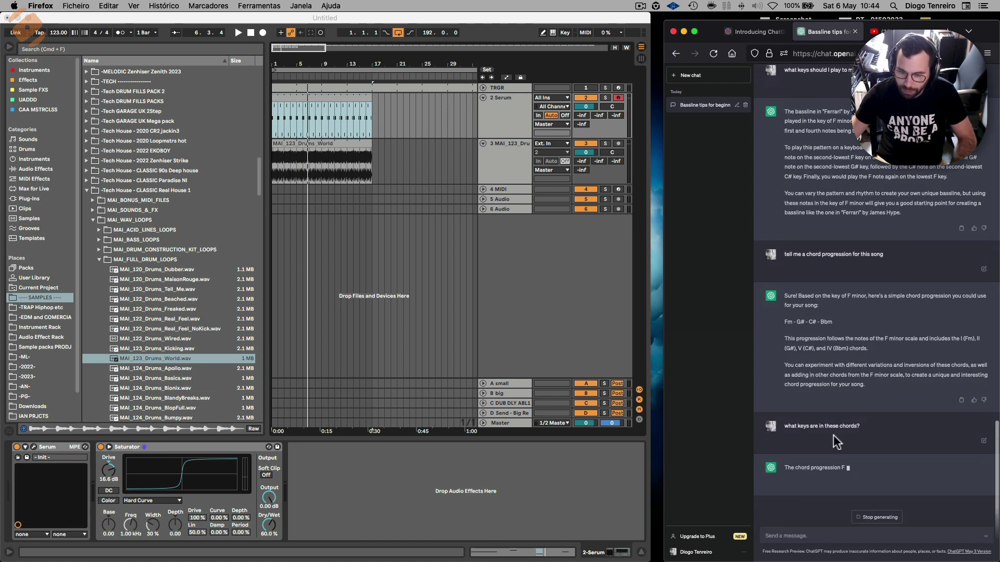
Insert a new MIDI track below the Serum track and load the Wavetable instrument onto it.
click(330, 164)
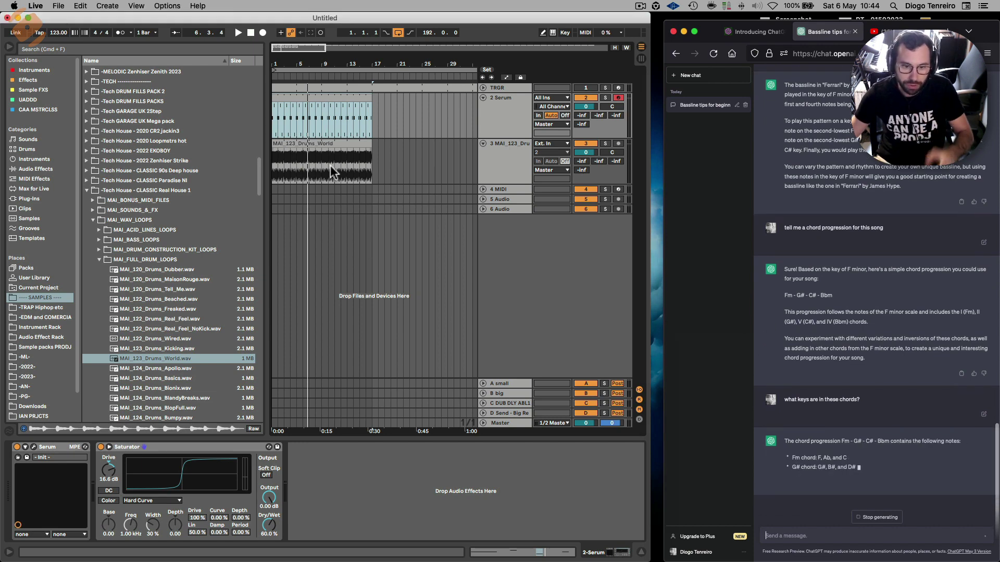
click(502, 122)
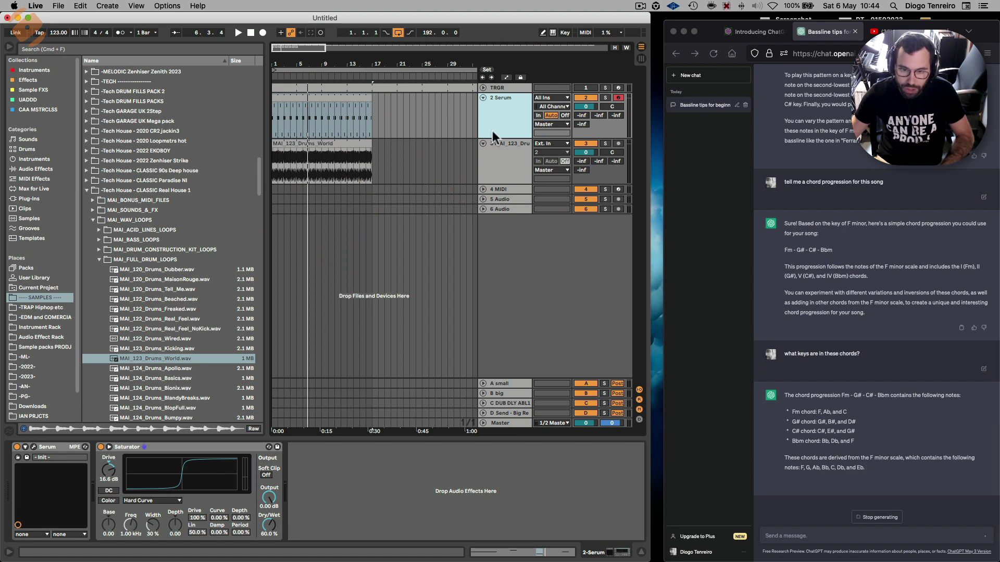
click(493, 127)
key(super+shift+t)
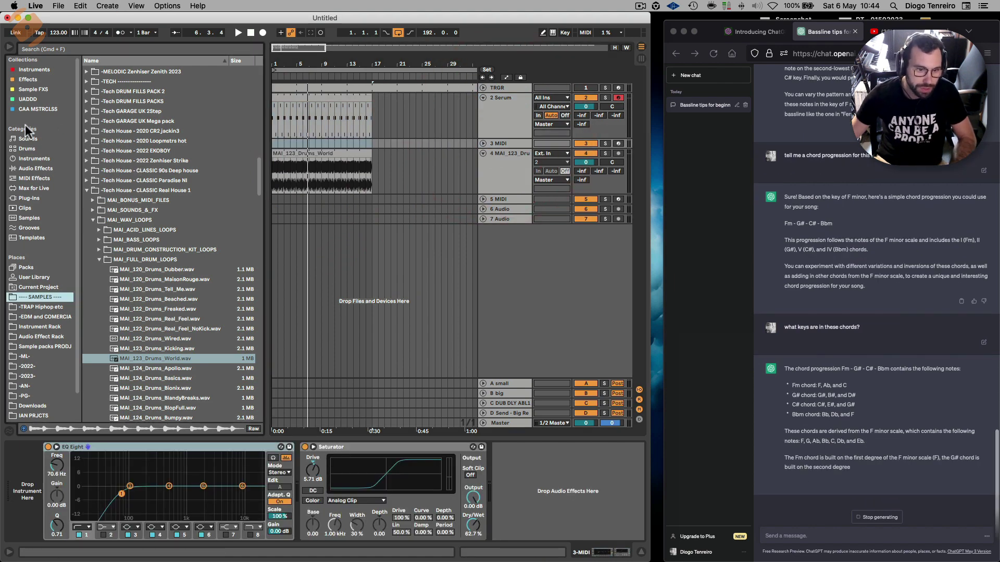
click(31, 158)
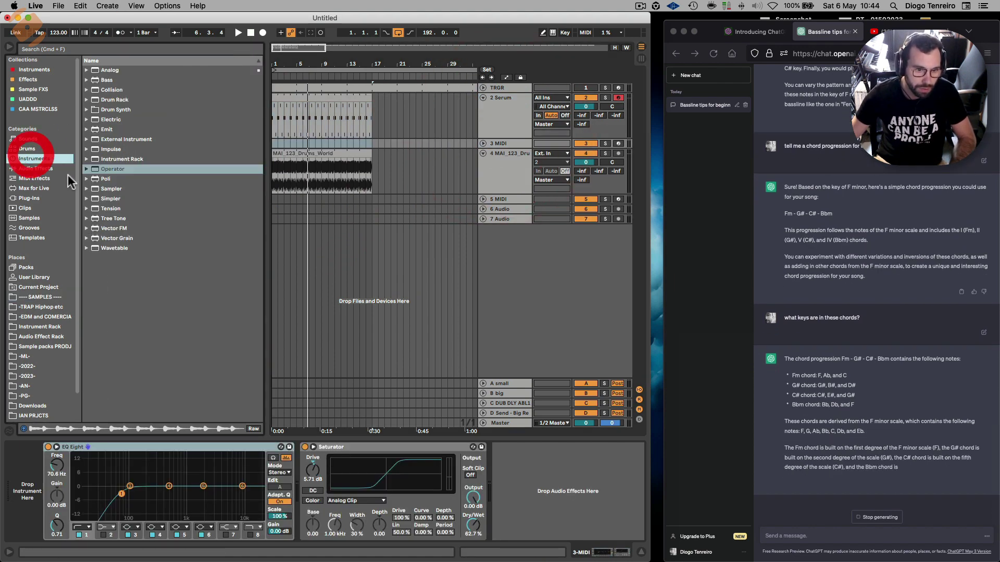
click(114, 250)
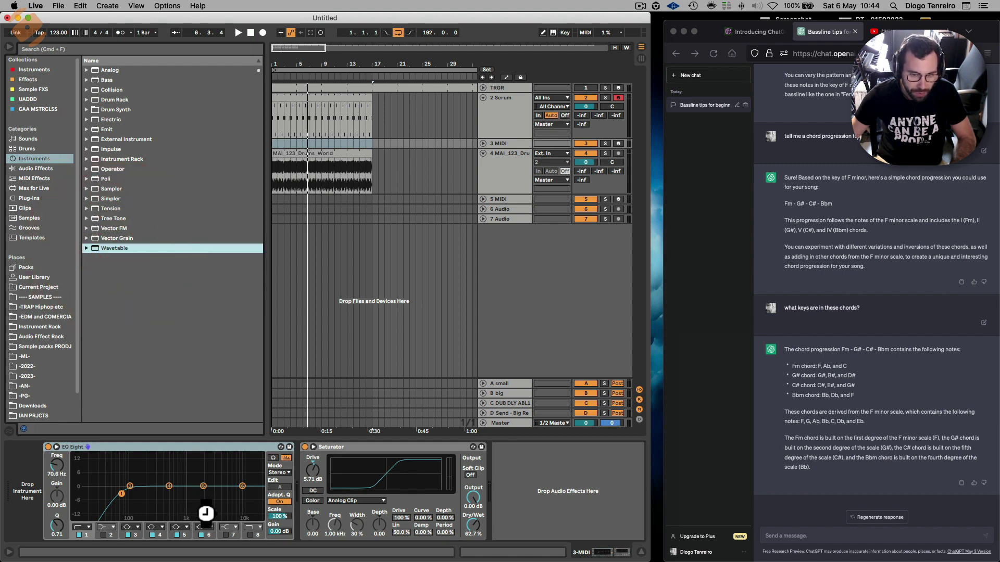
drag(137, 526, 138, 500)
Arm the Wavetable track and set its first filter to about 368 Hz with 10% resonance.
drag(319, 490, 319, 464)
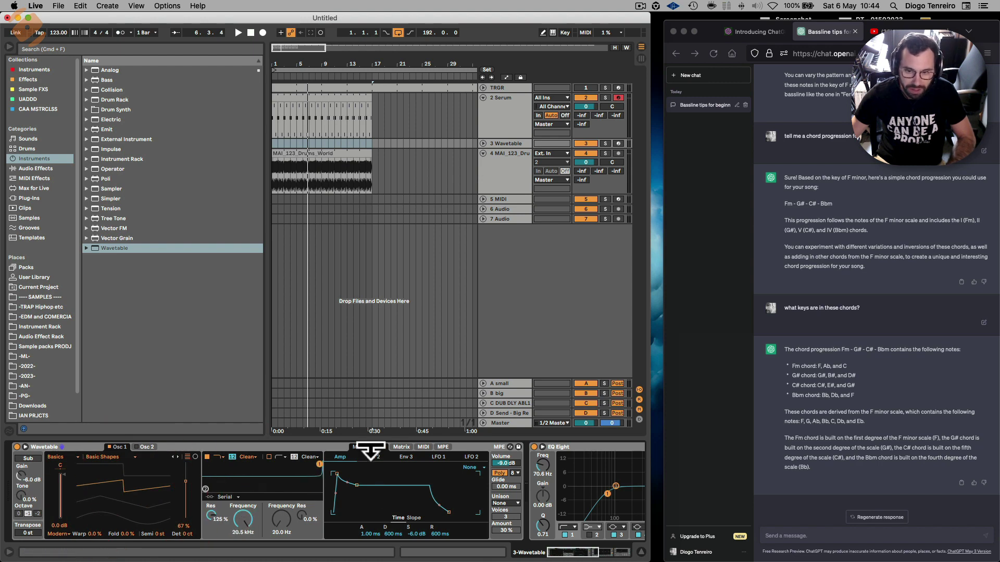
click(619, 144)
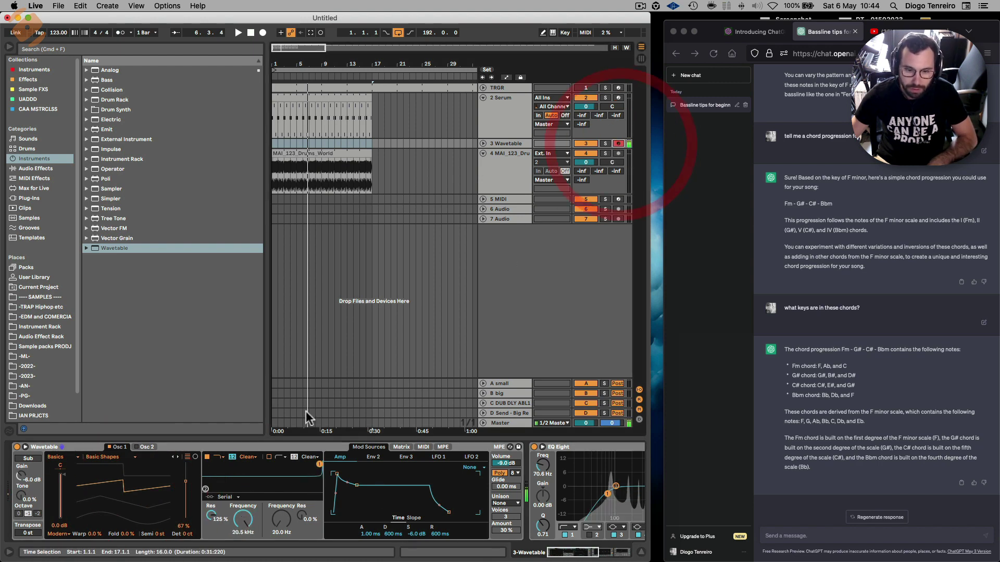
drag(320, 463, 254, 486)
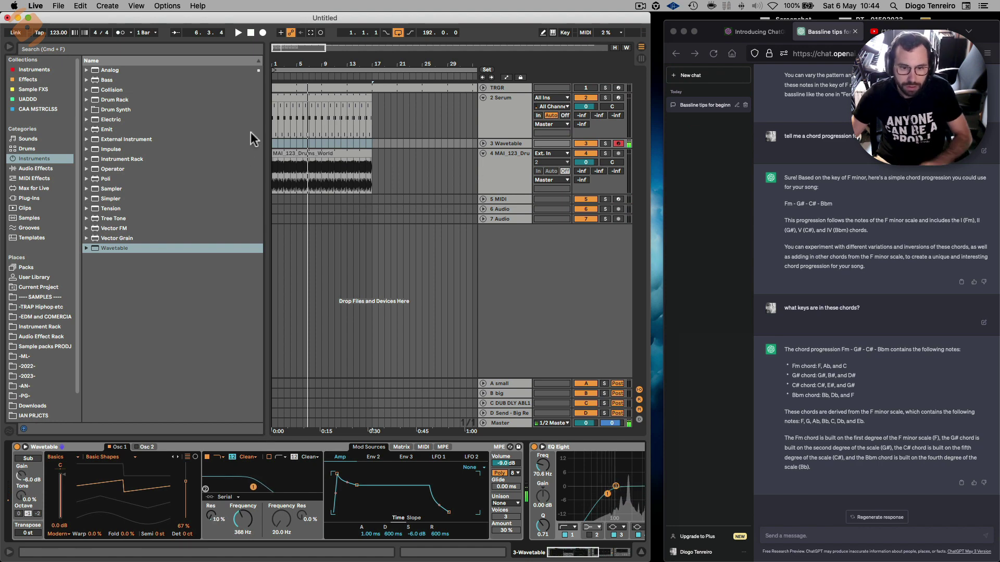
Create an empty eight-bar MIDI clip from bar 1 to bar 9 on the Wavetable track and open it for editing.
click(352, 131)
drag(314, 146, 273, 145)
key(super+shift+m)
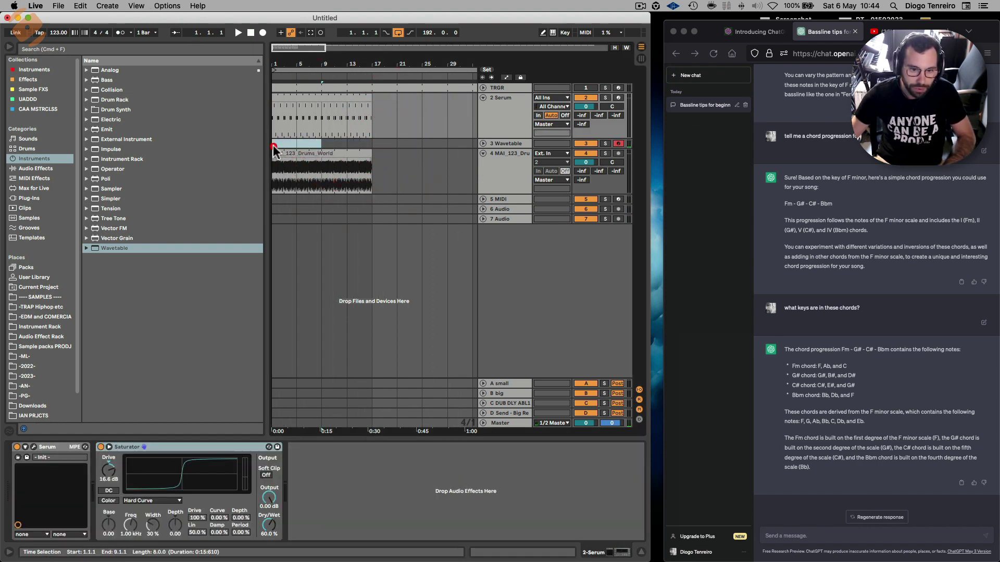
double_click(272, 145)
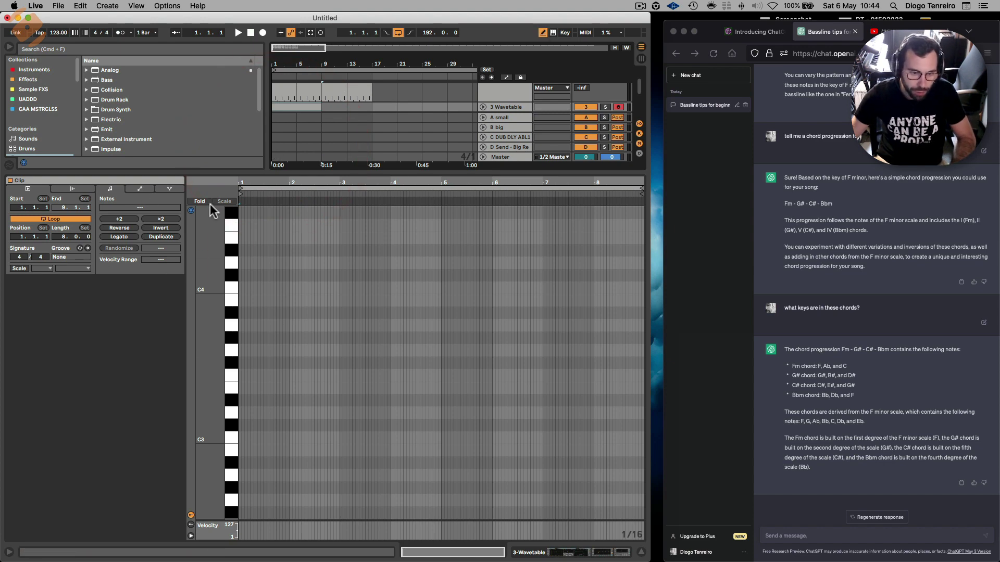
Draw the F minor chord in bar 1 with one-bar notes F3, G#3 and C4.
key(b)
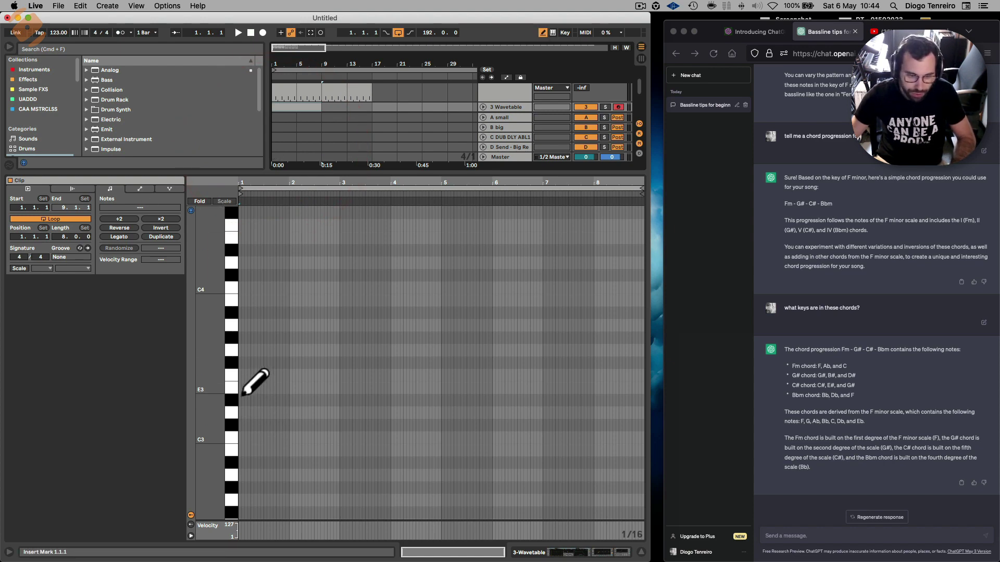
click(241, 376)
mouse_move(245, 376)
mouse_down()
mouse_move(292, 376)
mouse_move(274, 326)
mouse_move(263, 337)
mouse_move(264, 292)
mouse_move(271, 307)
mouse_move(273, 294)
mouse_move(261, 295)
mouse_up()
key(b)
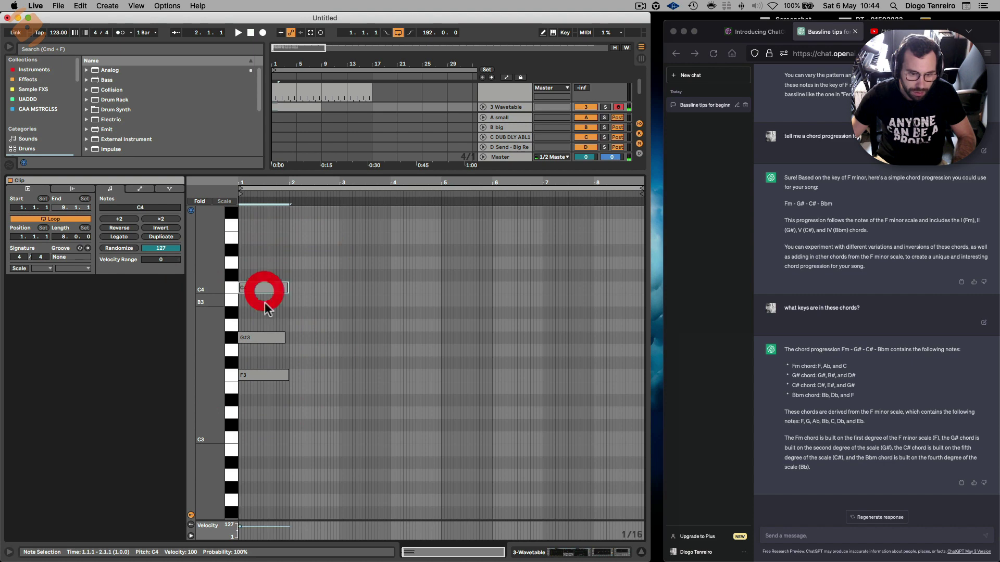
click(275, 339)
click(271, 331)
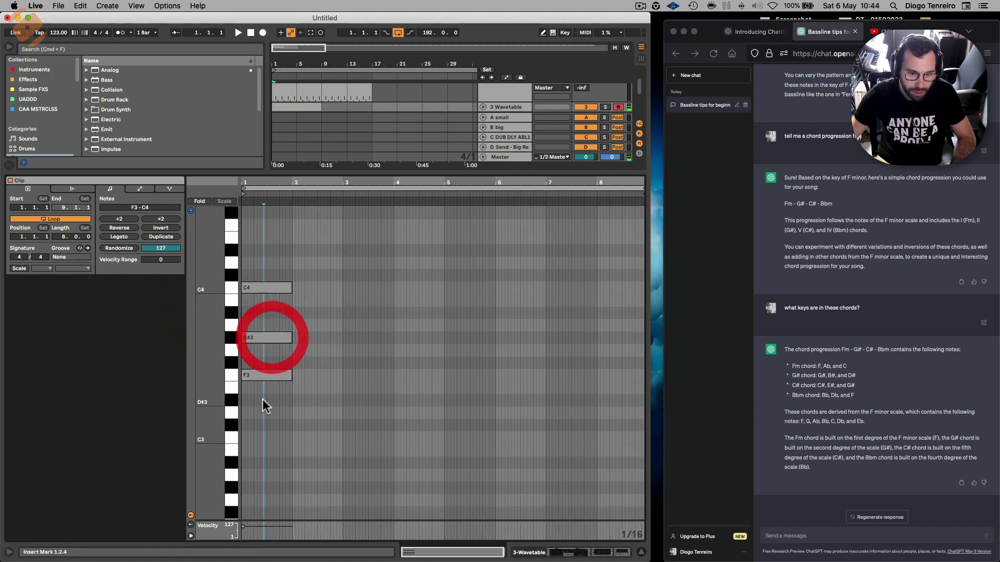
Duplicate the F minor chord into bar 2 and lower its F3 to D#3, leaving G#3 and C4.
drag(262, 399, 267, 232)
key(super+d)
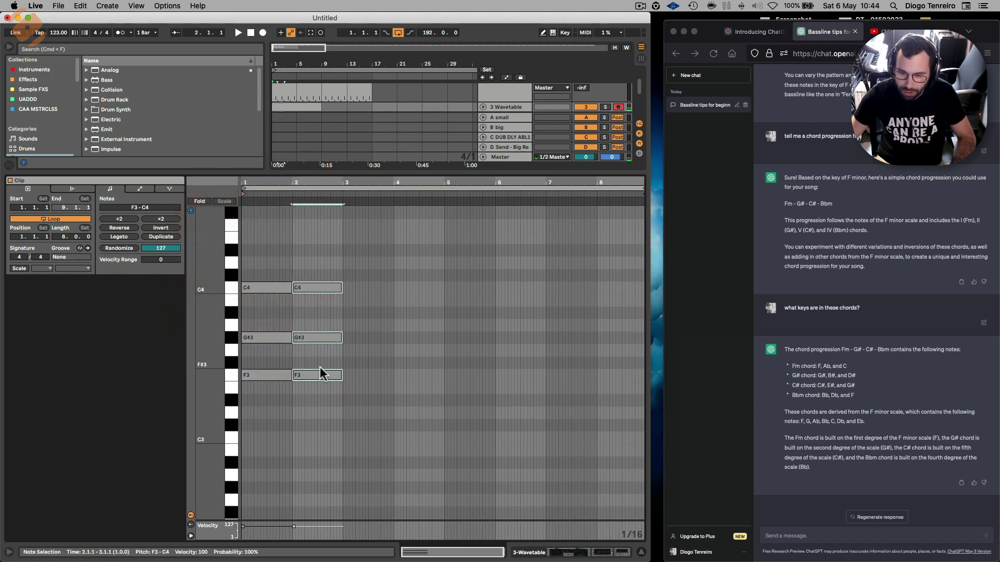
click(342, 352)
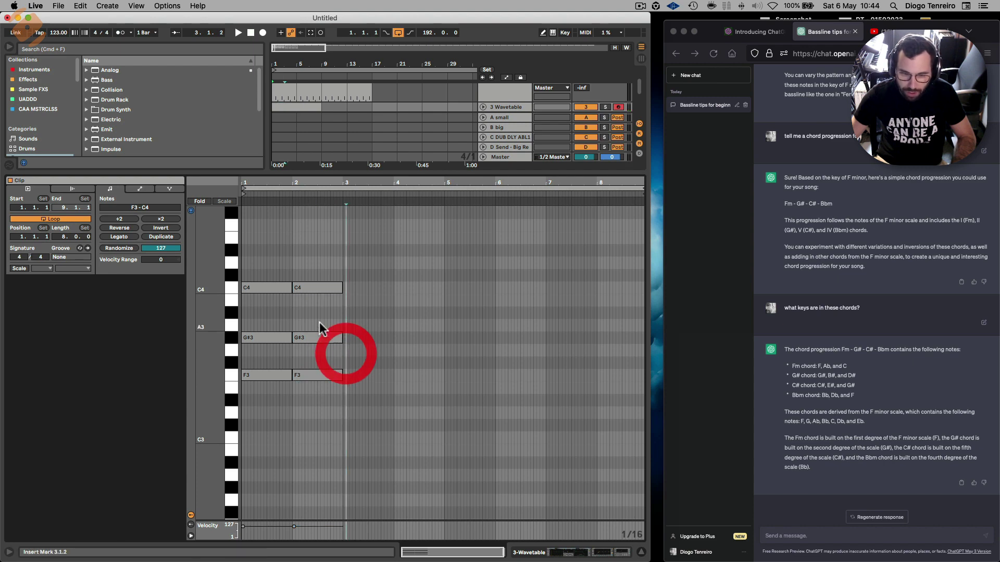
drag(317, 286, 318, 309)
click(316, 302)
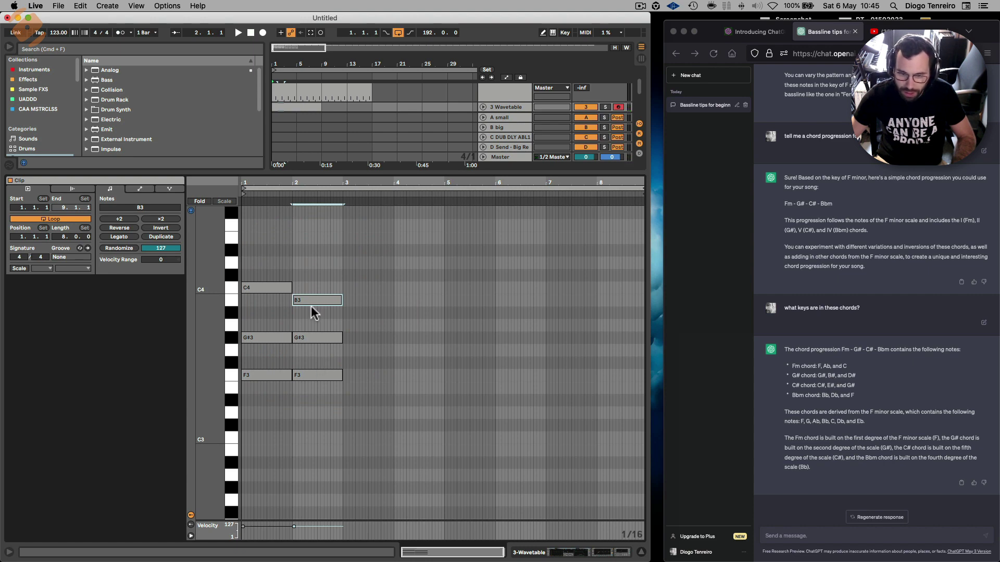
drag(310, 305, 312, 293)
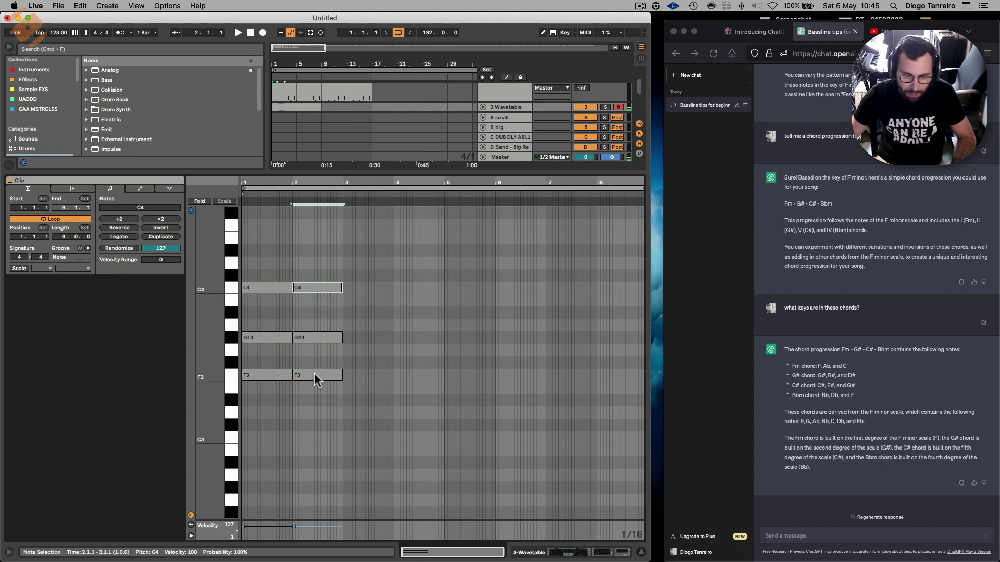
drag(314, 373, 317, 255)
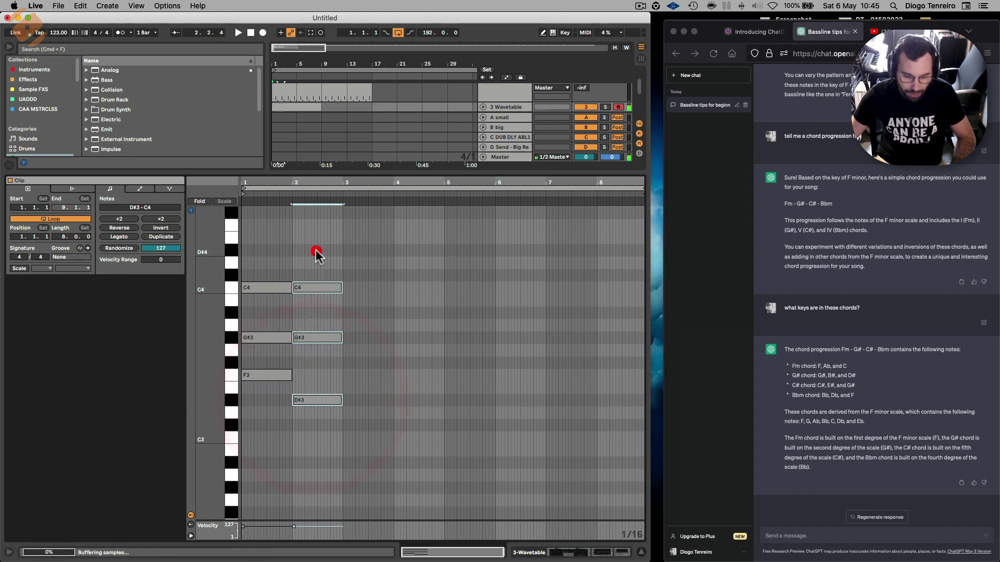
Duplicate the bar 2 chord into bar 3 and move its notes to C#3, F3 and G#3.
key(super+d)
drag(368, 399, 368, 433)
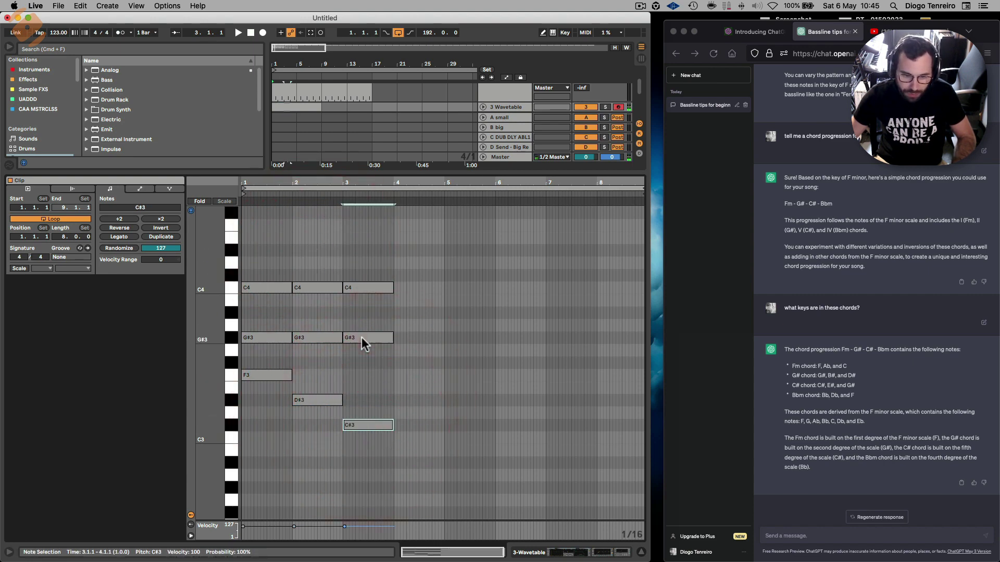
drag(361, 336, 362, 380)
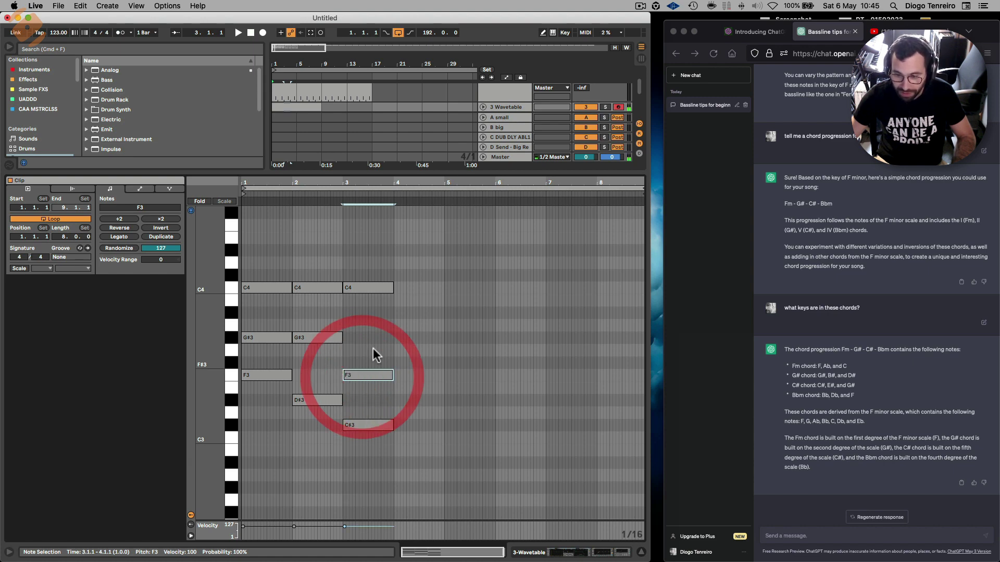
drag(364, 287, 367, 345)
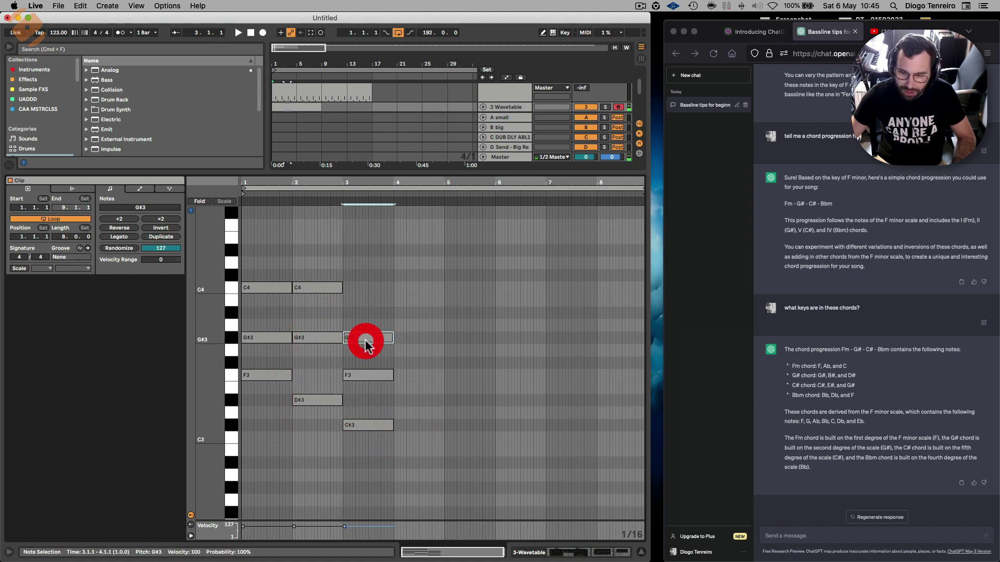
Duplicate the bar 3 chord into bar 4 and move its notes to A#2, C#3 and F3.
drag(355, 479, 359, 285)
key(super+d)
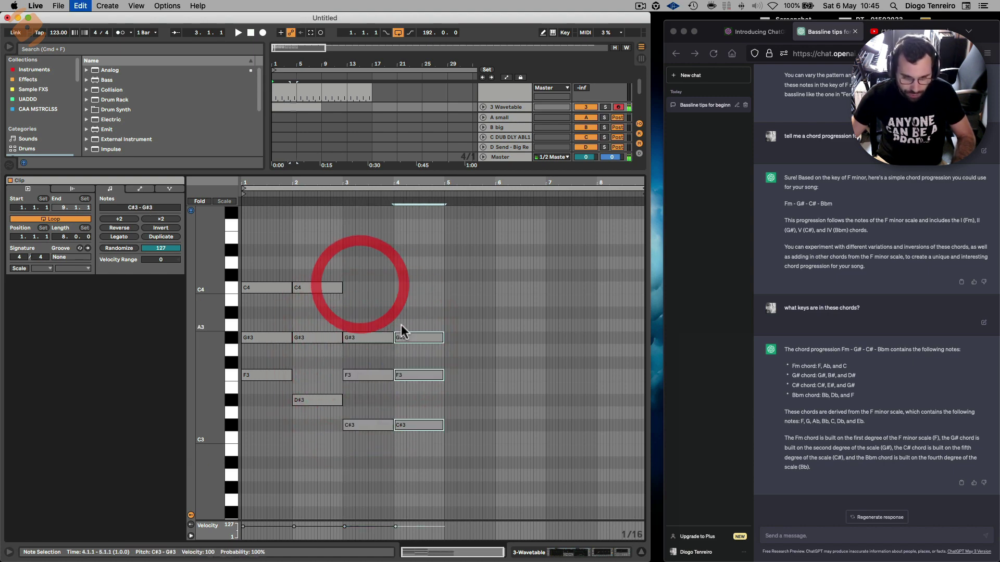
click(441, 407)
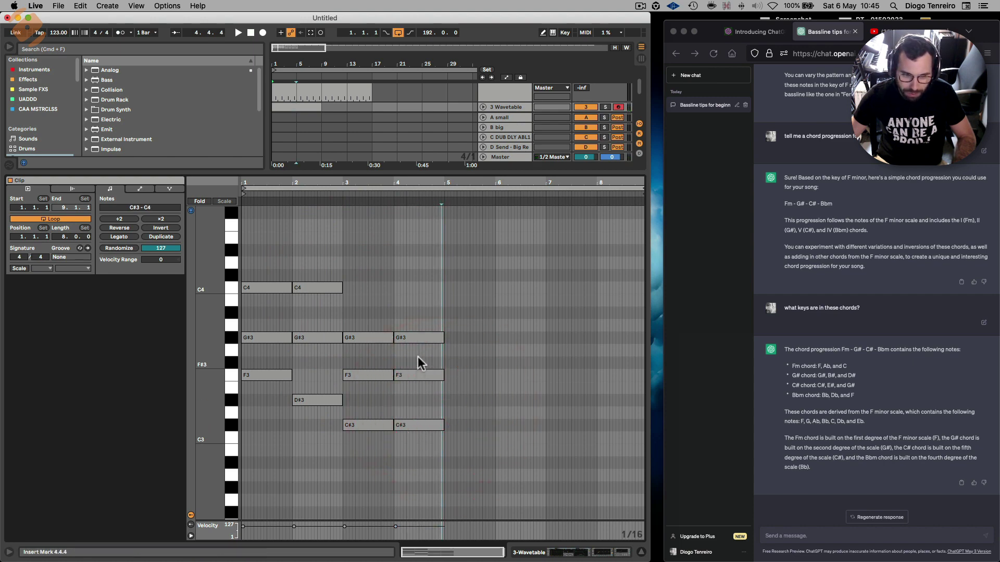
drag(403, 429, 410, 467)
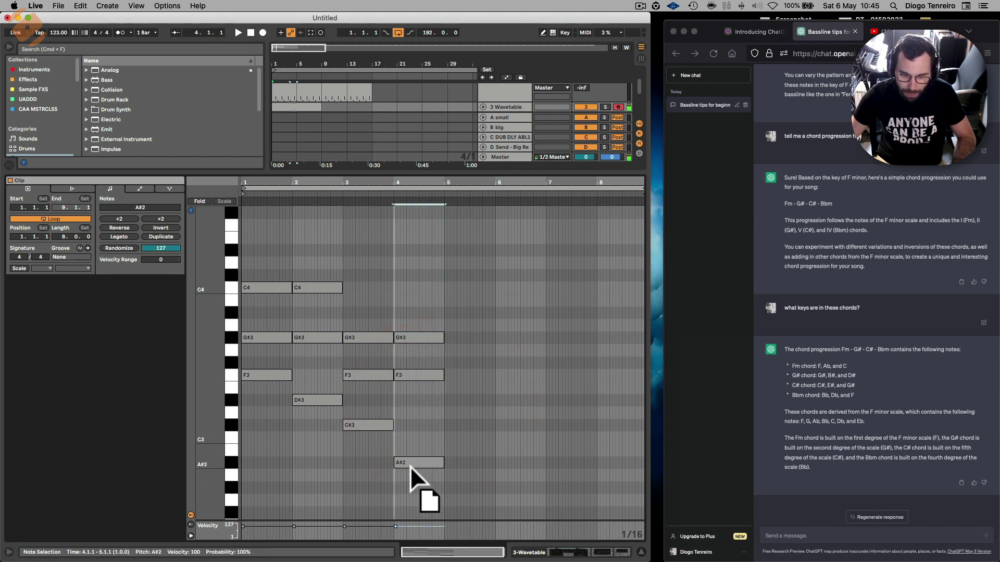
click(411, 372)
drag(414, 390, 414, 423)
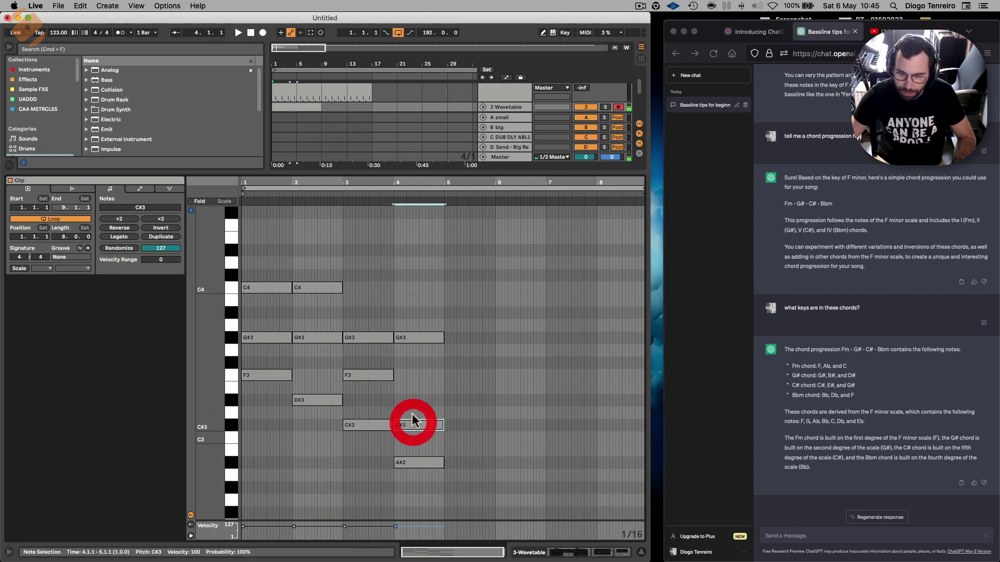
drag(413, 339, 413, 374)
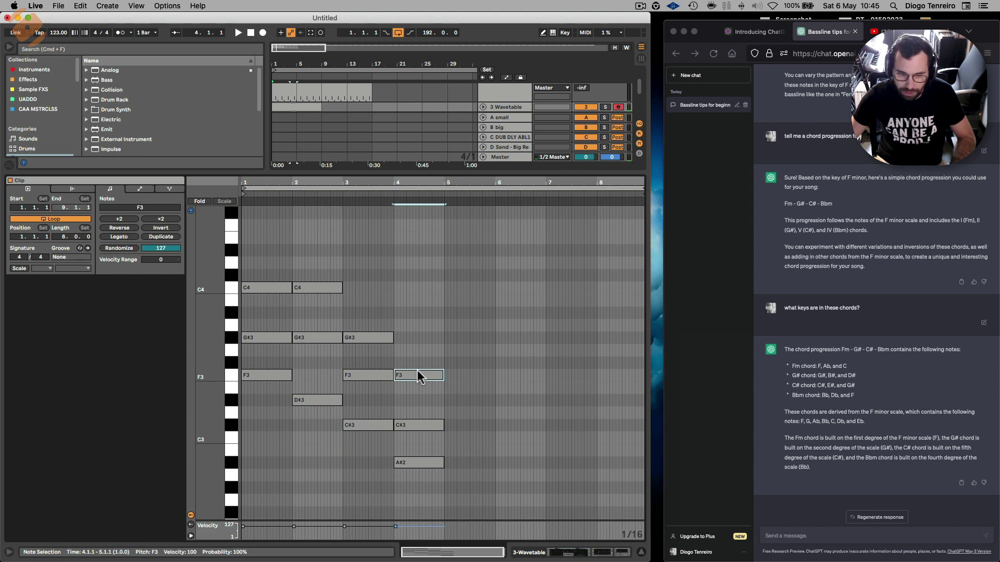
Start playback in the arrangement, extend the chord clip to bar 17 and unfold the Wavetable track.
key(shift+Tab)
key(space)
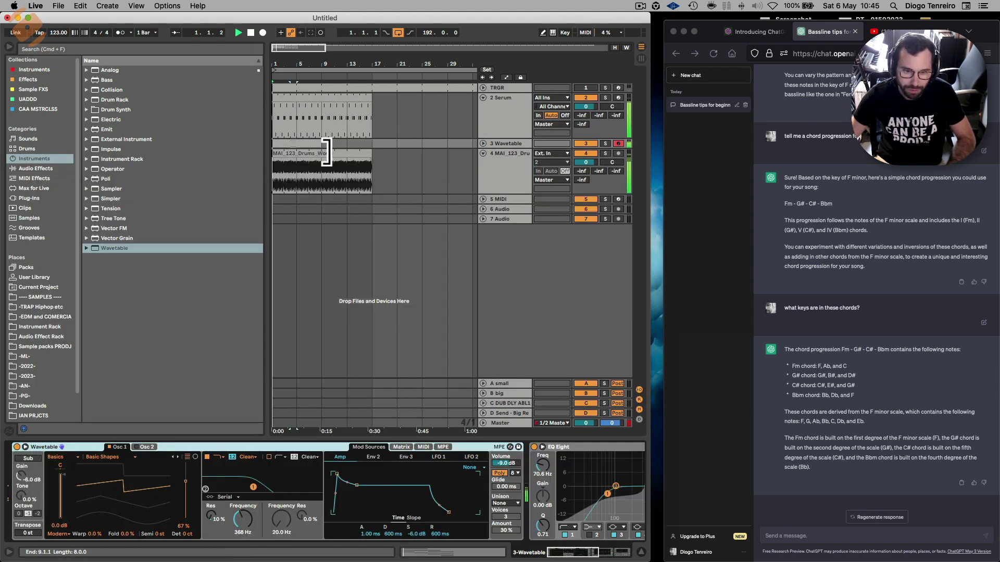
click(385, 144)
click(483, 143)
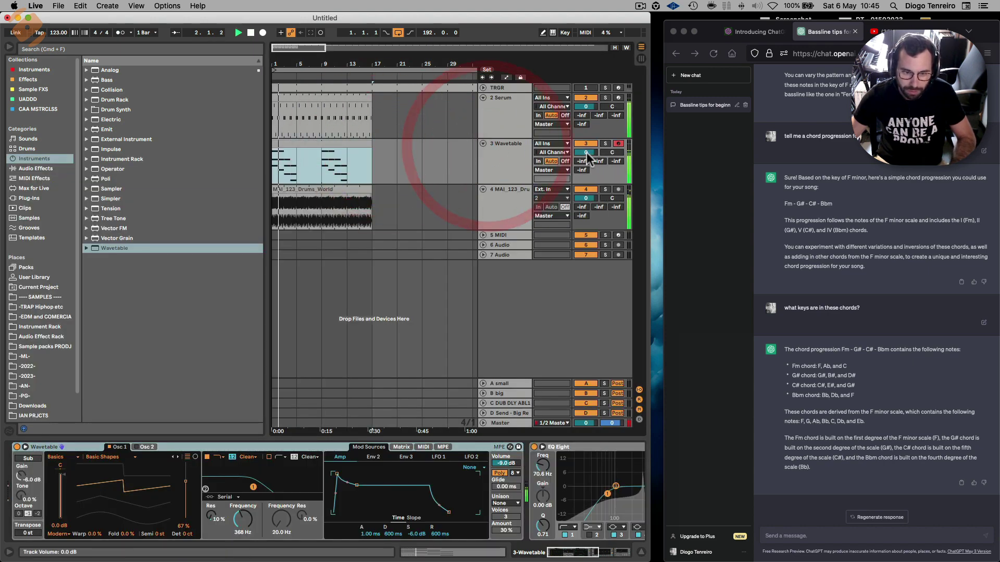
Set the chord clip's loop to the four bars of notes and return to the Wavetable device view.
double_click(310, 155)
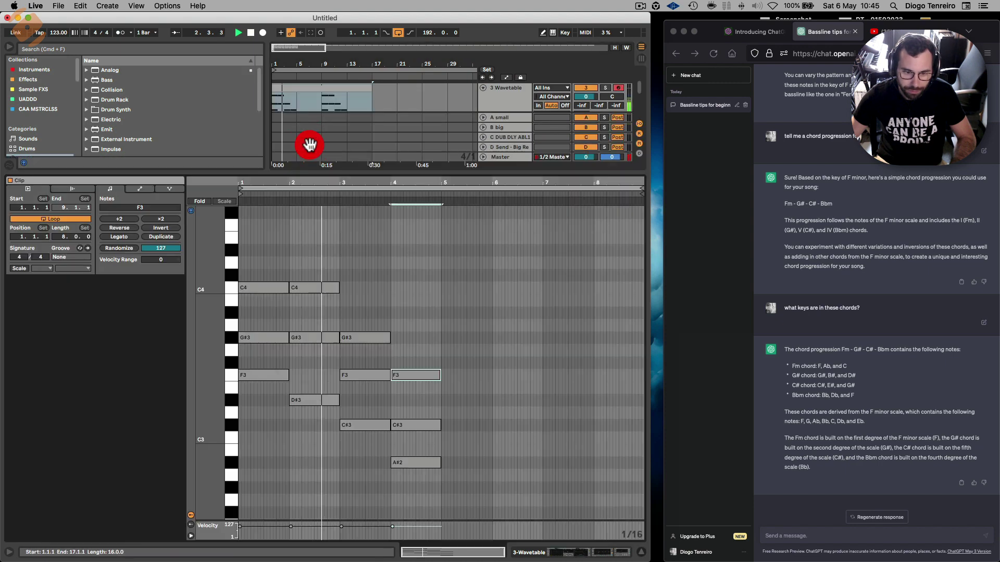
click(226, 214)
key(super+a)
key(super+l)
click(190, 210)
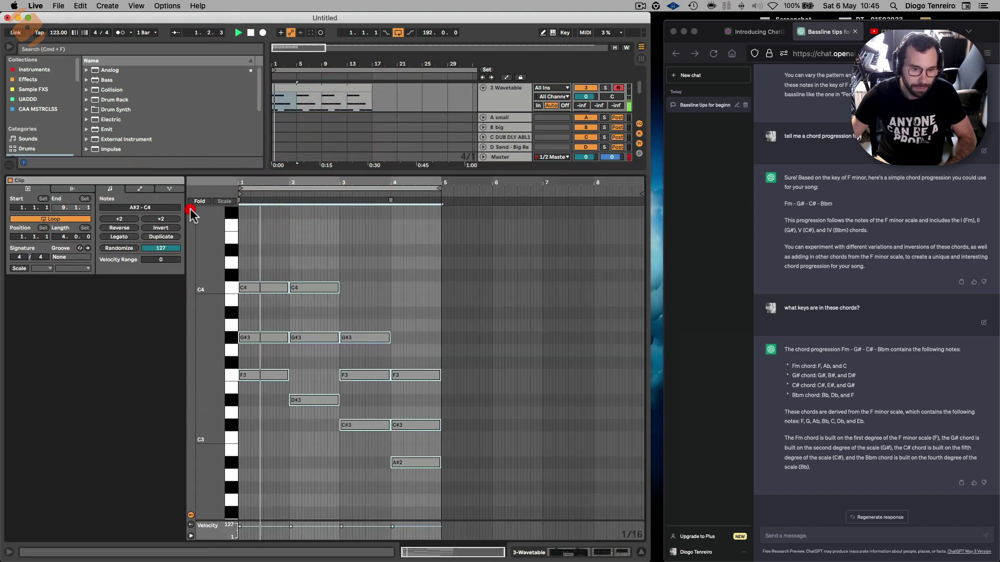
key(shift+Tab)
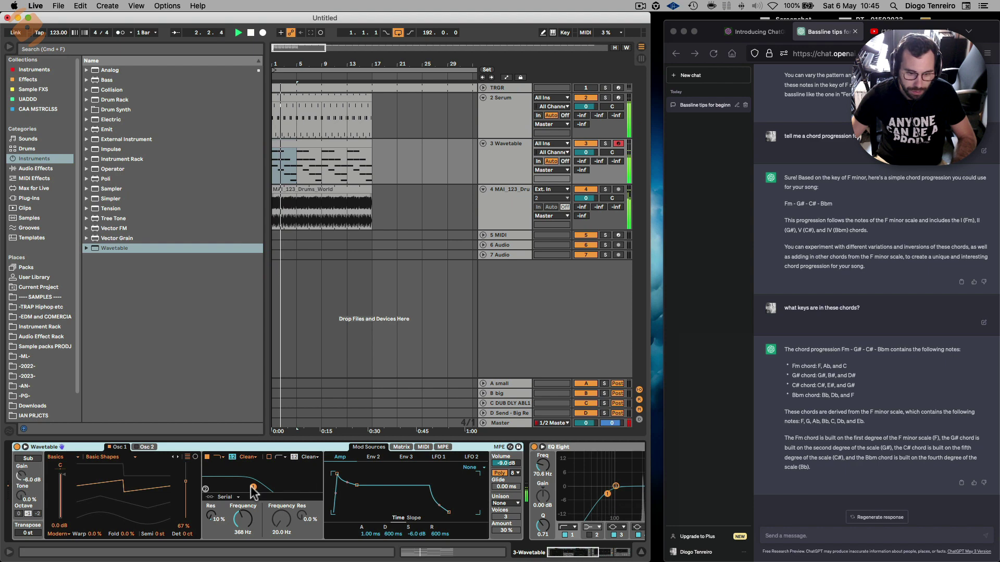
click(316, 156)
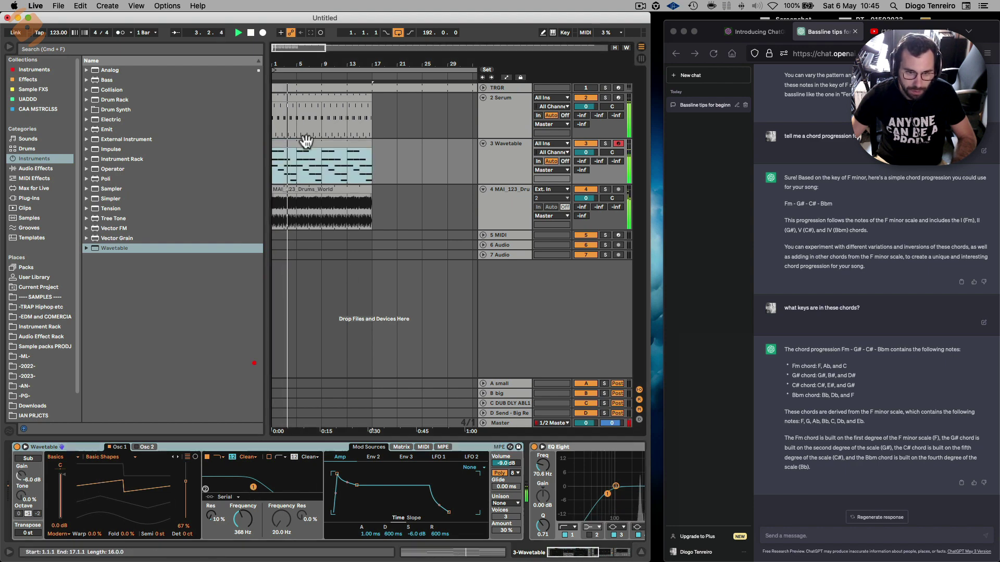
double_click(317, 152)
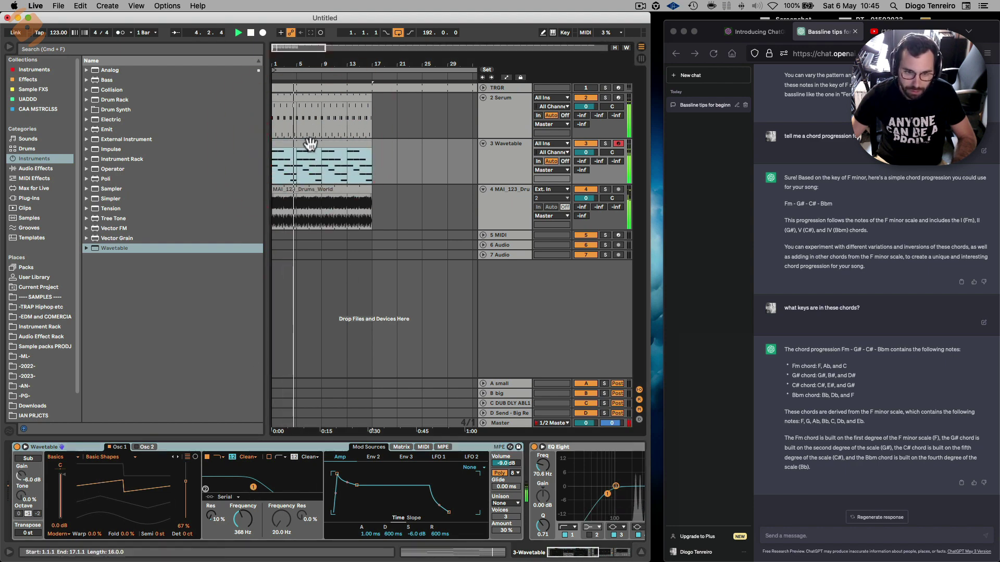
key(shift+Tab)
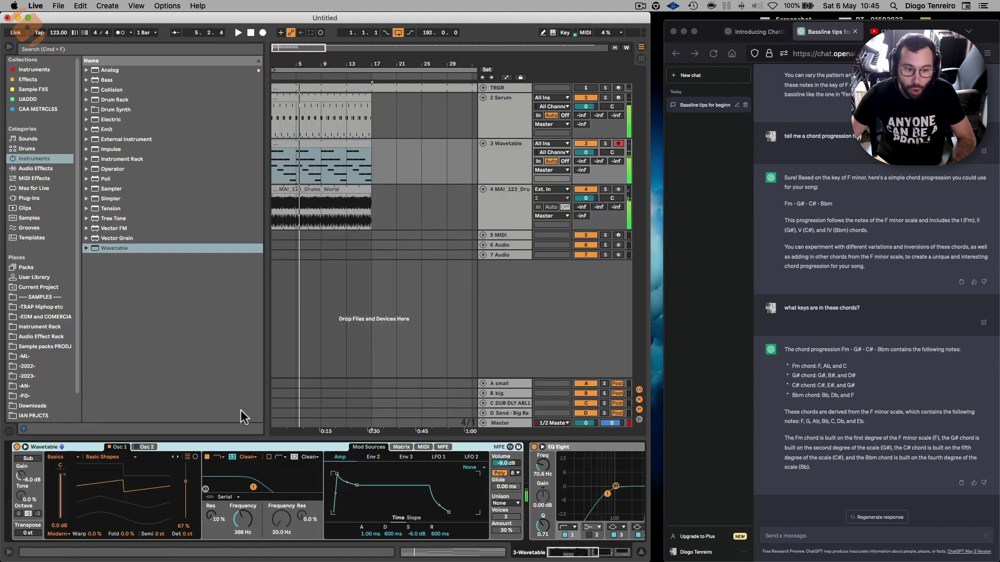
click(34, 168)
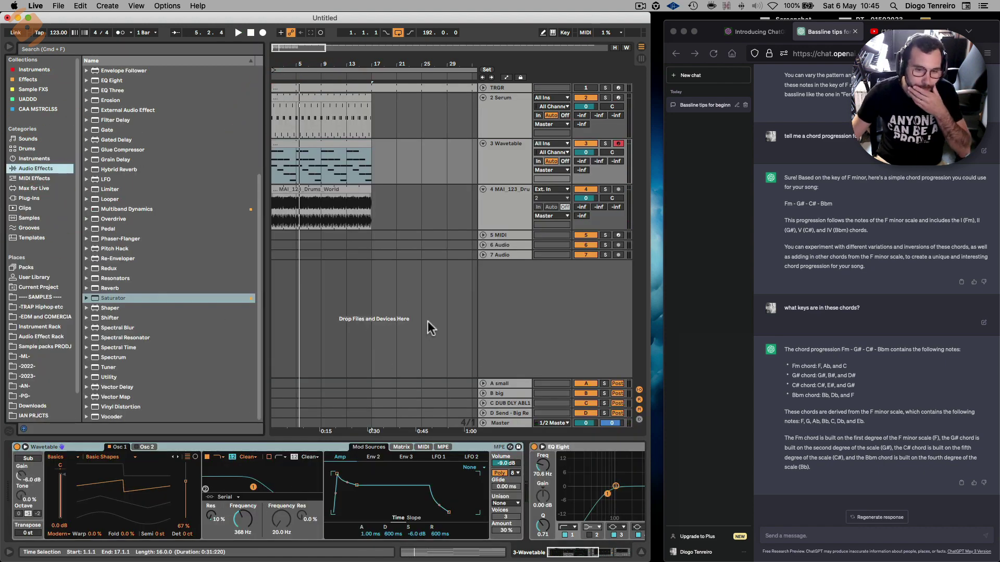
Switch to Firefox and ask ChatGPT "tell me a melancholic melody to play on top of these chords".
click(804, 536)
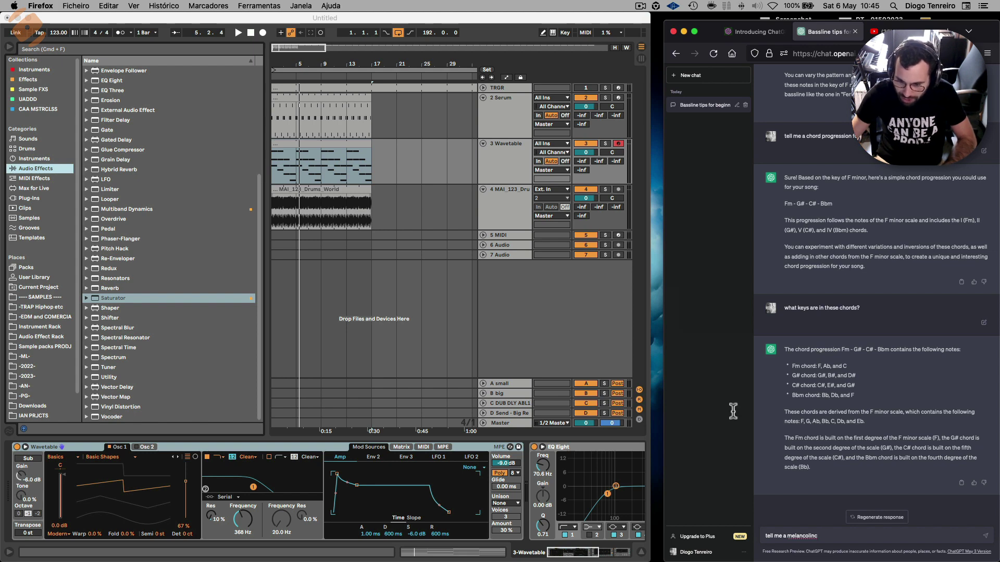
right_click(802, 536)
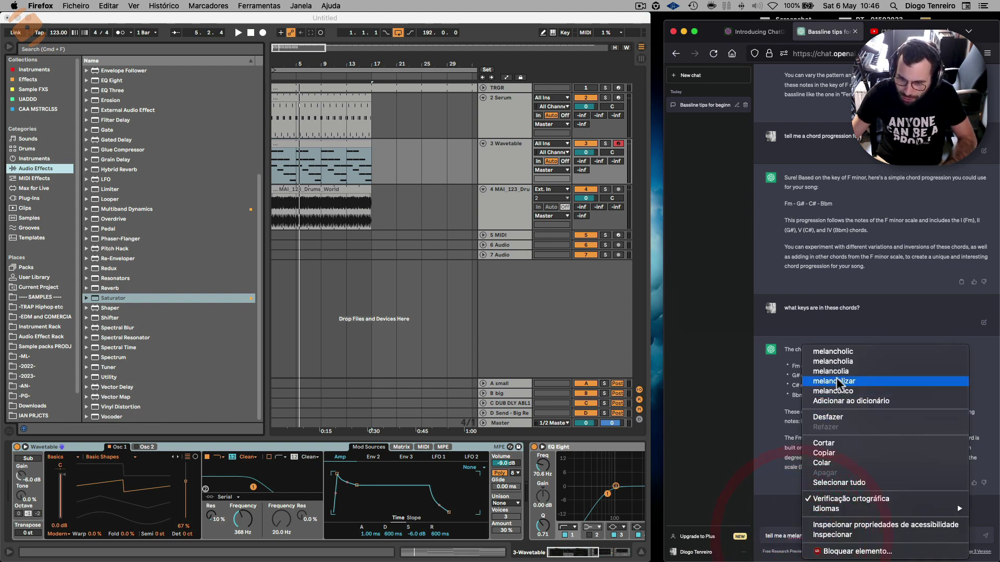
click(854, 352)
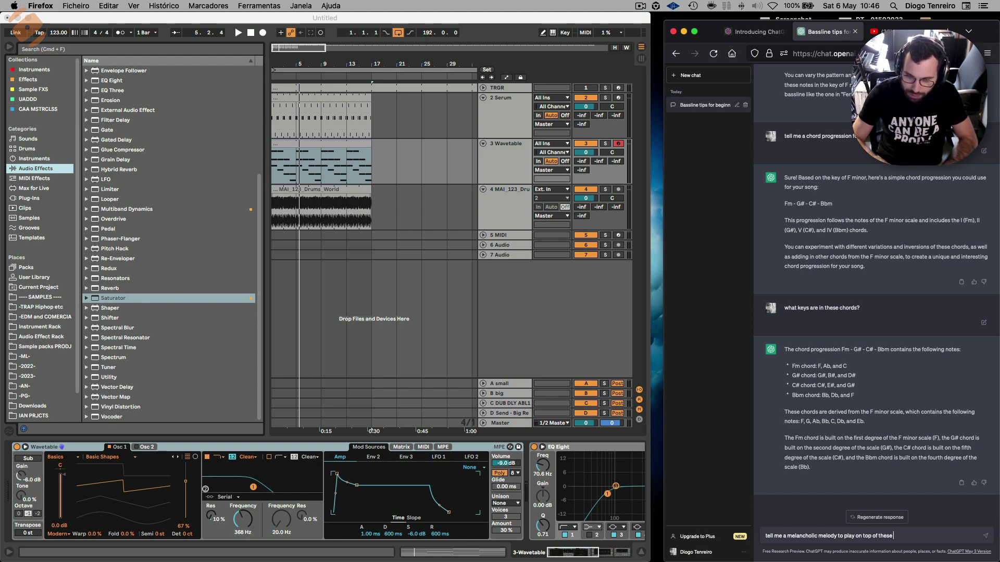
key(Return)
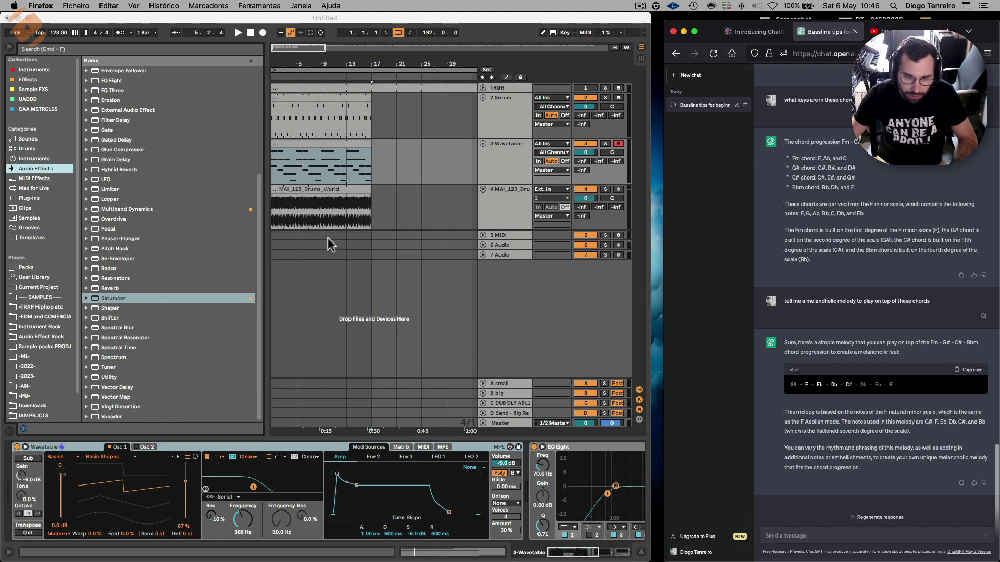
Switch to Ableton Live, insert a MIDI track below the Wavetable chord track and load a Wavetable instrument on it.
click(340, 223)
click(509, 152)
key(super+shift+t)
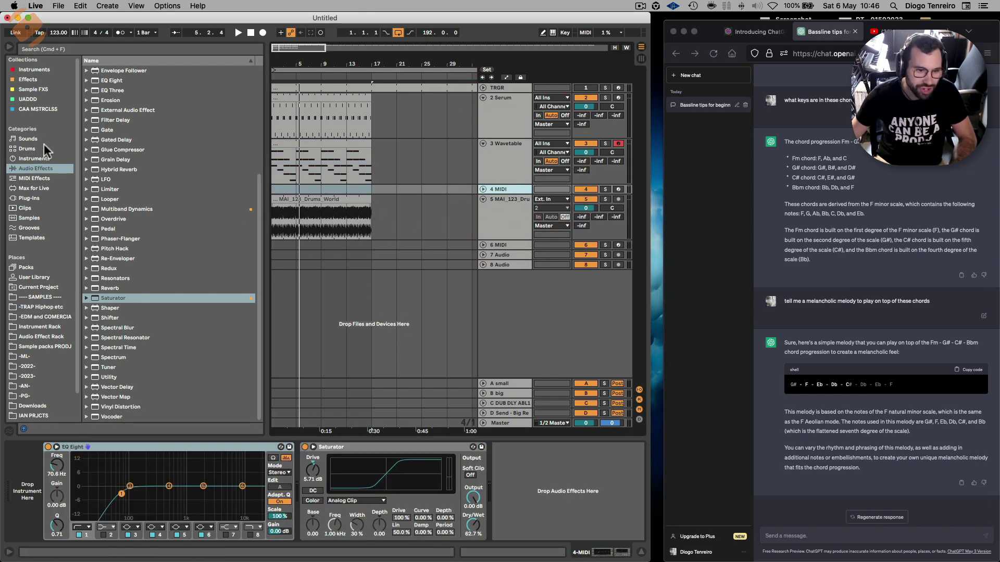
click(24, 149)
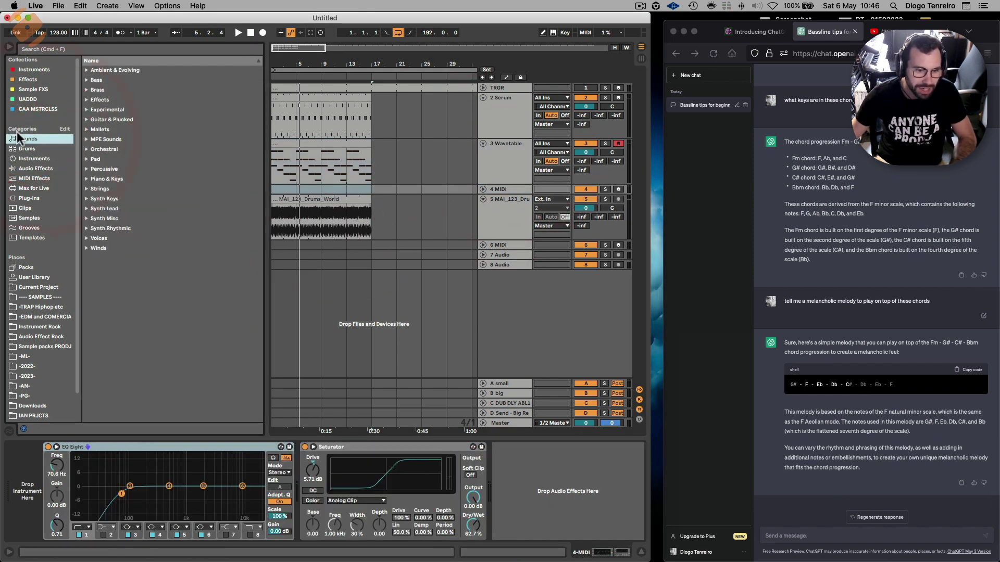
click(24, 150)
click(34, 158)
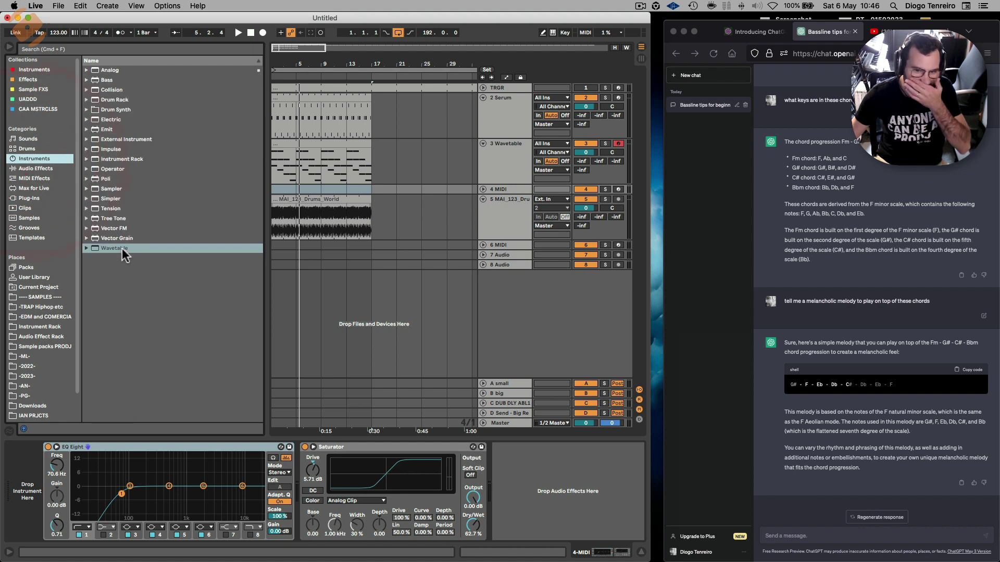
double_click(147, 248)
Create an empty four-bar MIDI clip from bar 1 to bar 5 on the new Wavetable track.
drag(298, 187, 262, 185)
double_click(263, 185)
key(b)
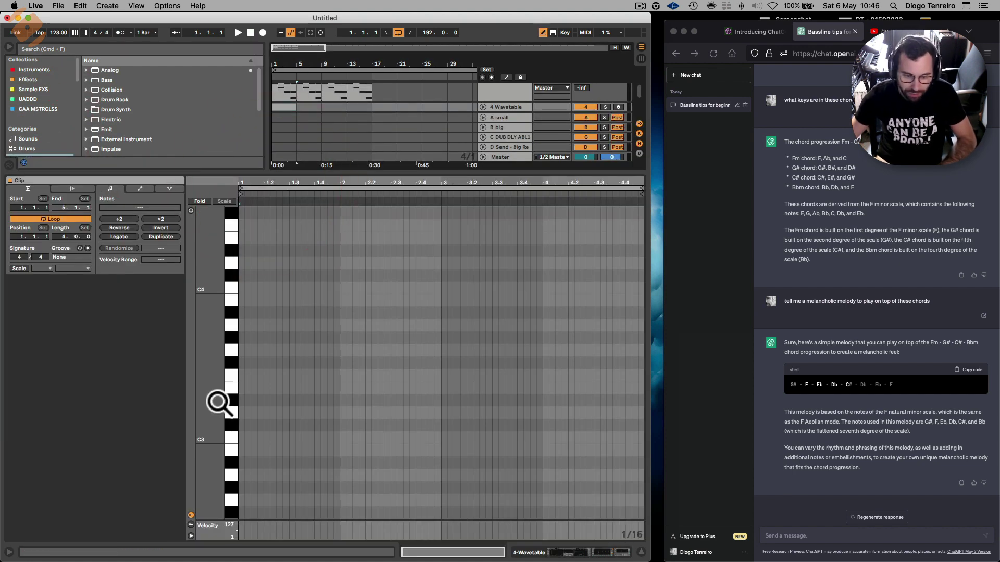
Draw sixteenth notes G#3, F3, D#3, C#3 on bar 1's beats, C#3, C#3, D#3 on 2.1–2.3 and F3 at 3.1, then return to the device view.
click(241, 338)
click(267, 375)
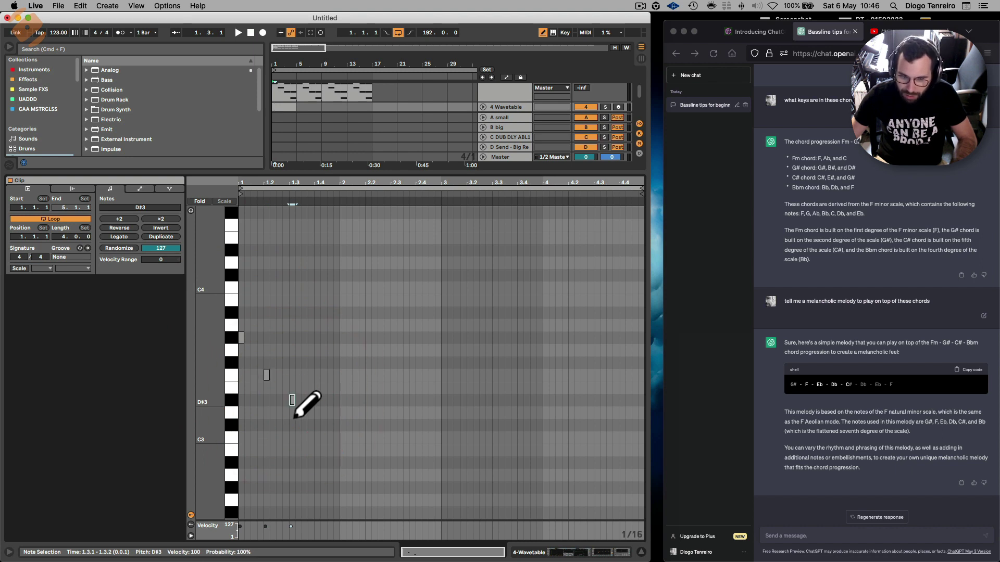
click(317, 425)
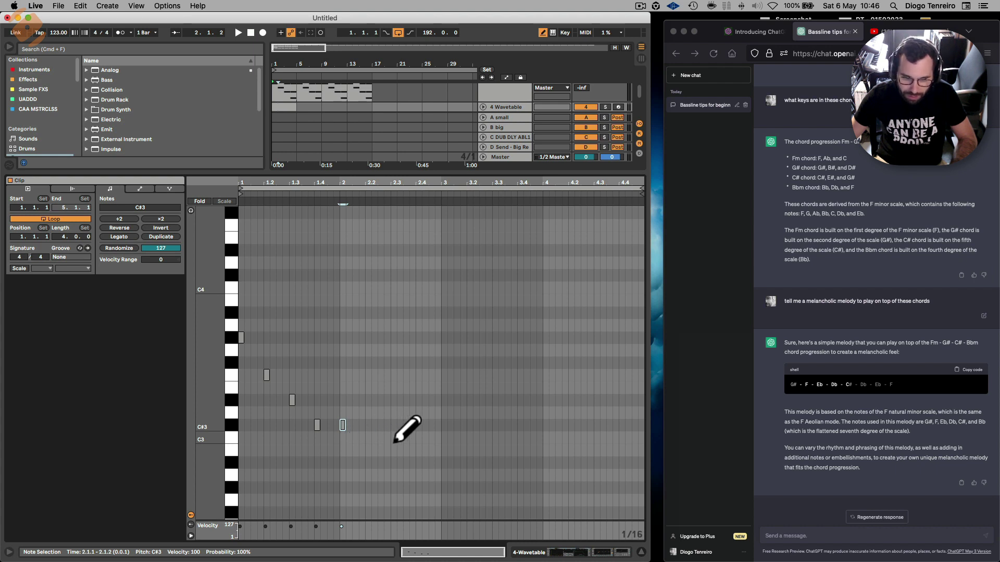
click(368, 428)
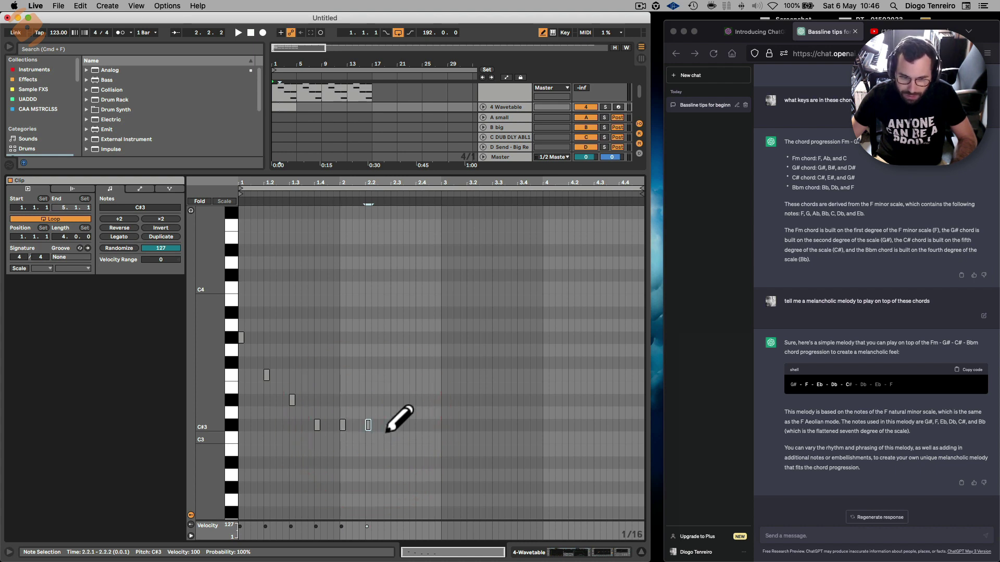
click(394, 400)
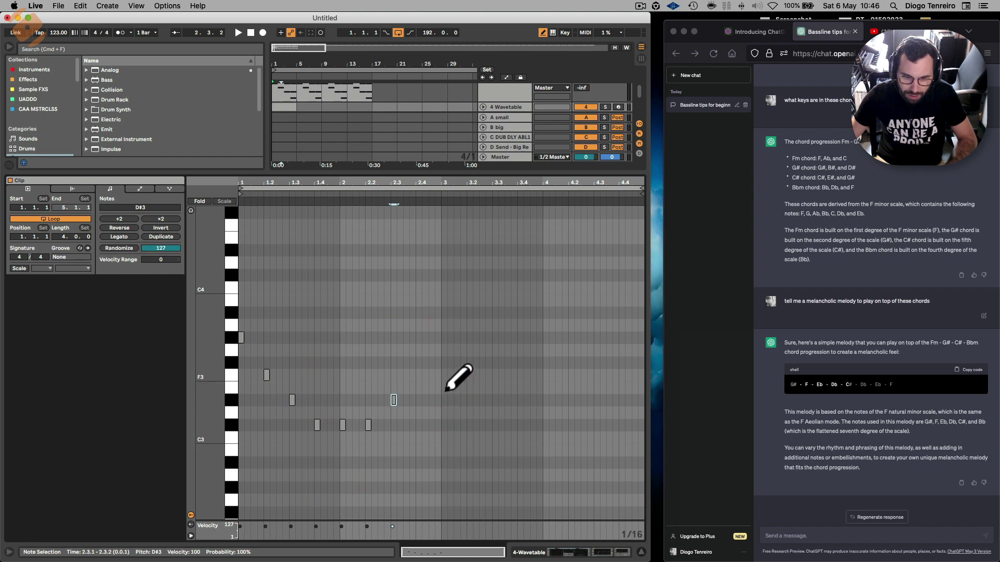
click(445, 375)
key(b)
key(shift+Tab)
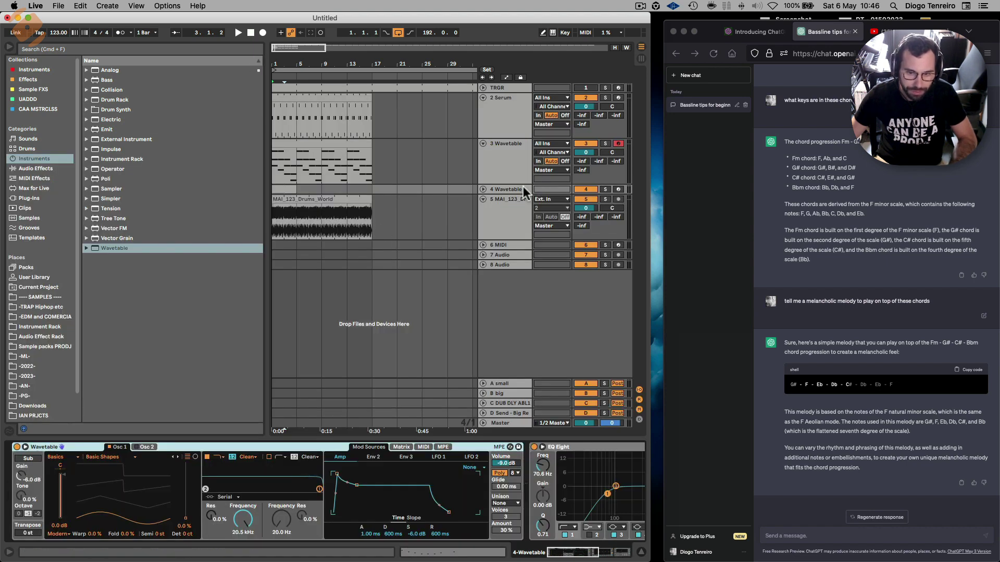
Unfold the melody track, start playback and extend its clip to bar 17.
click(500, 191)
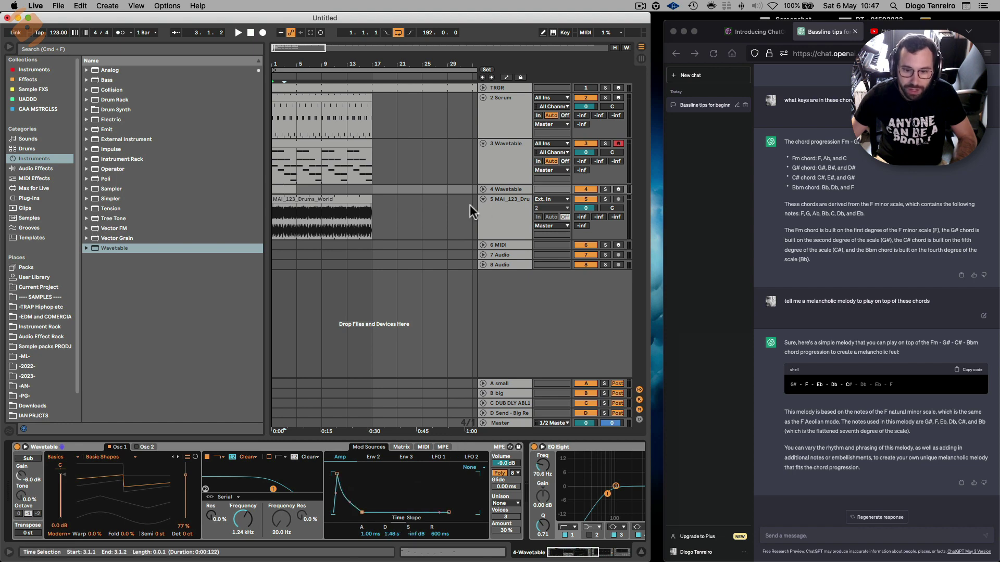
click(484, 190)
click(301, 195)
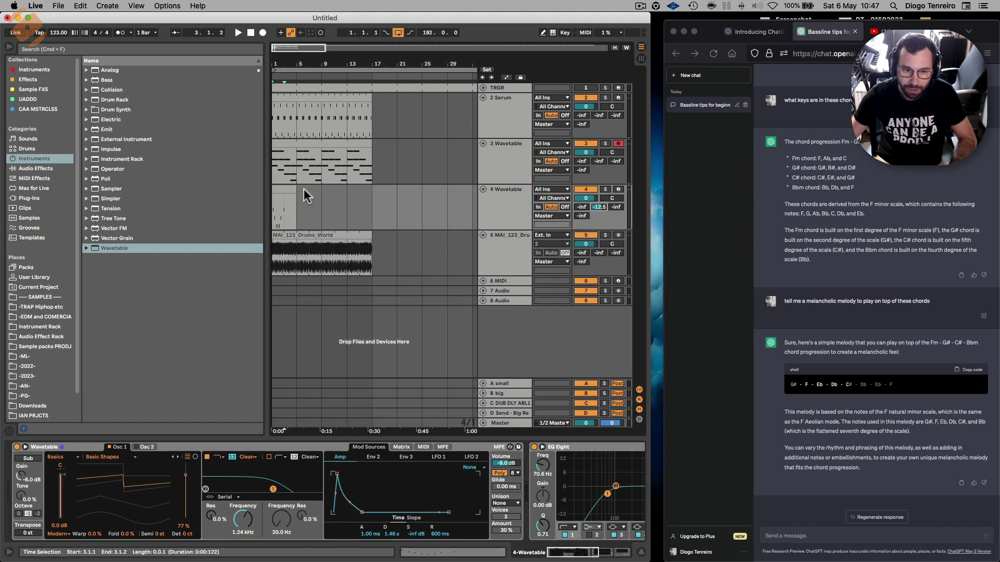
key(space)
drag(298, 195, 371, 196)
Move the last F3 melody note to beat 2.4 and duplicate the two-bar melody into bars 3 and 4.
double_click(325, 186)
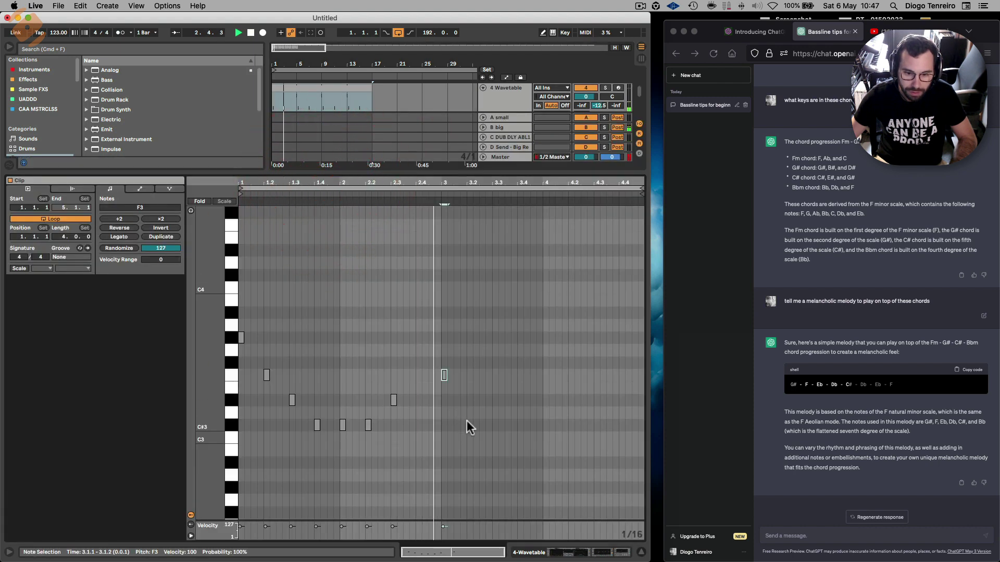
drag(443, 375, 420, 375)
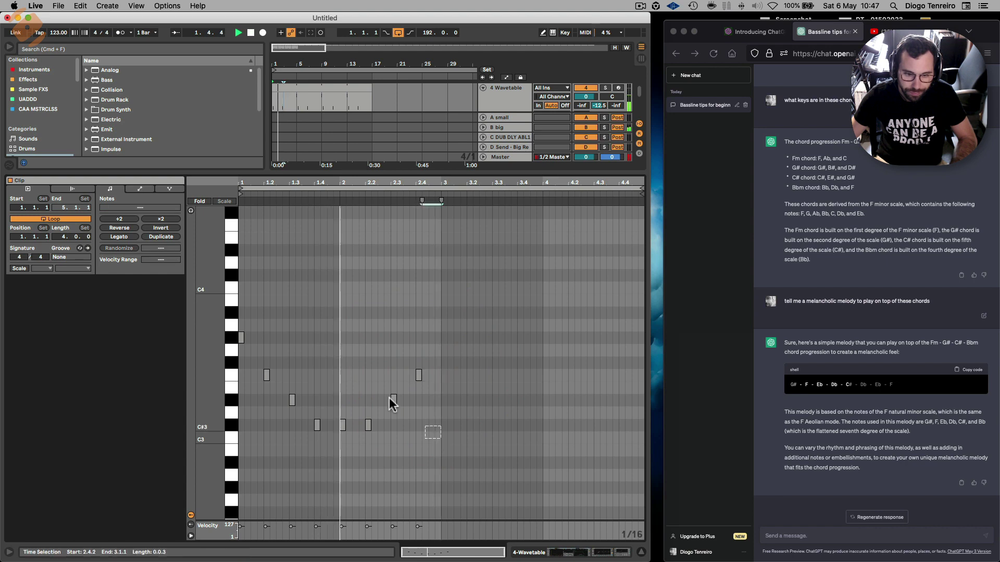
drag(440, 436, 229, 293)
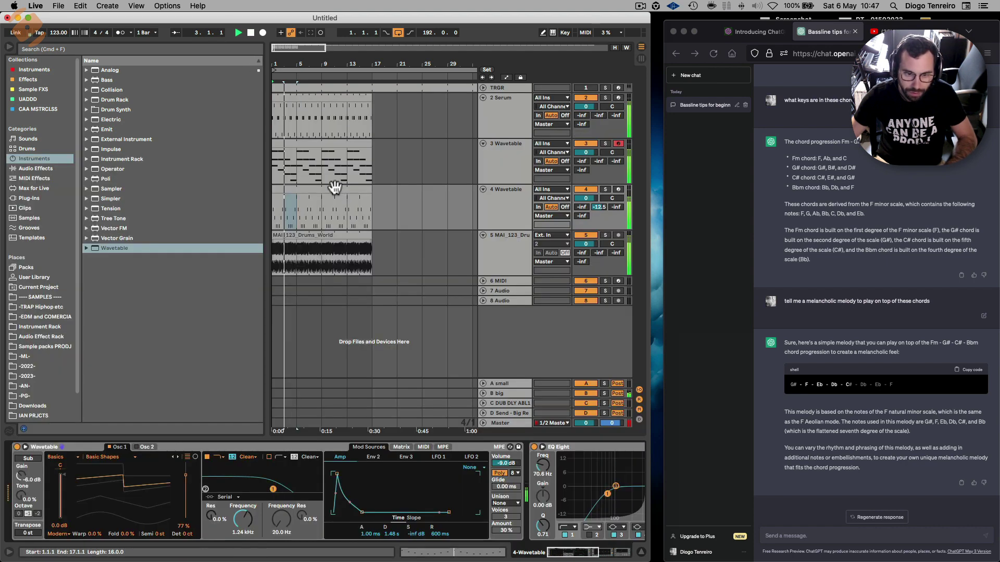
key(shift+Tab)
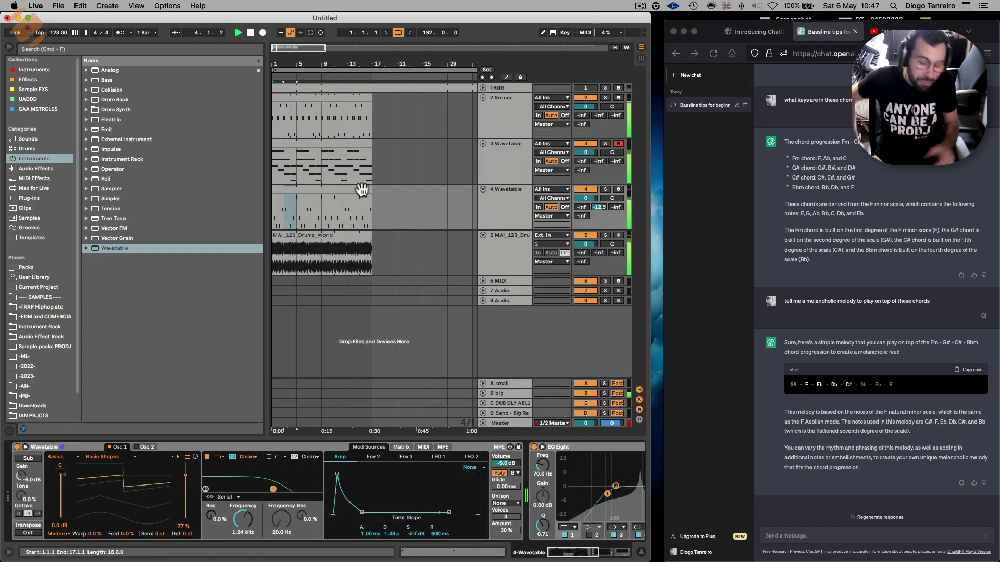
key(space)
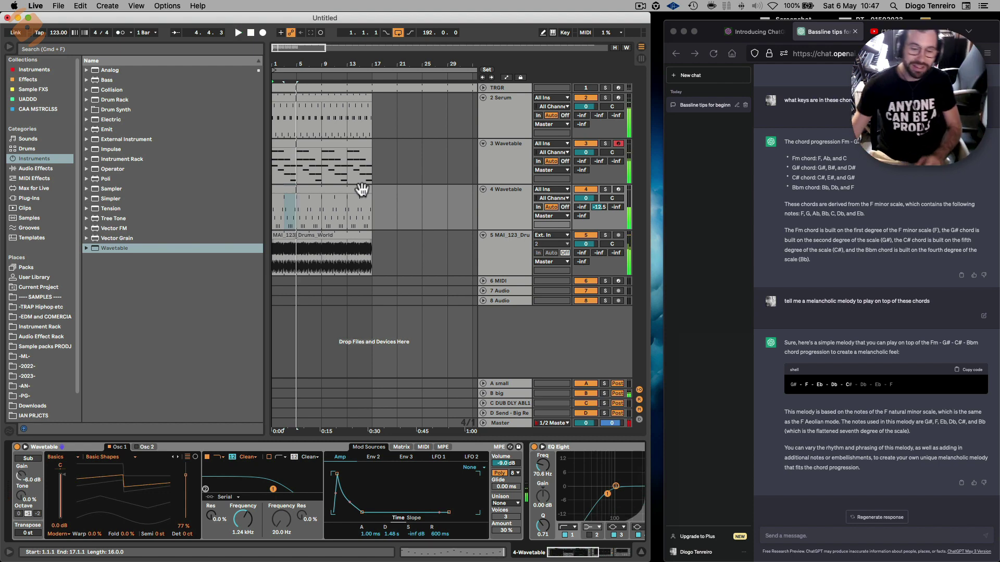
Replace the Wavetable instrument on the melody track with Serum from the Instruments collection.
click(68, 447)
key(Delete)
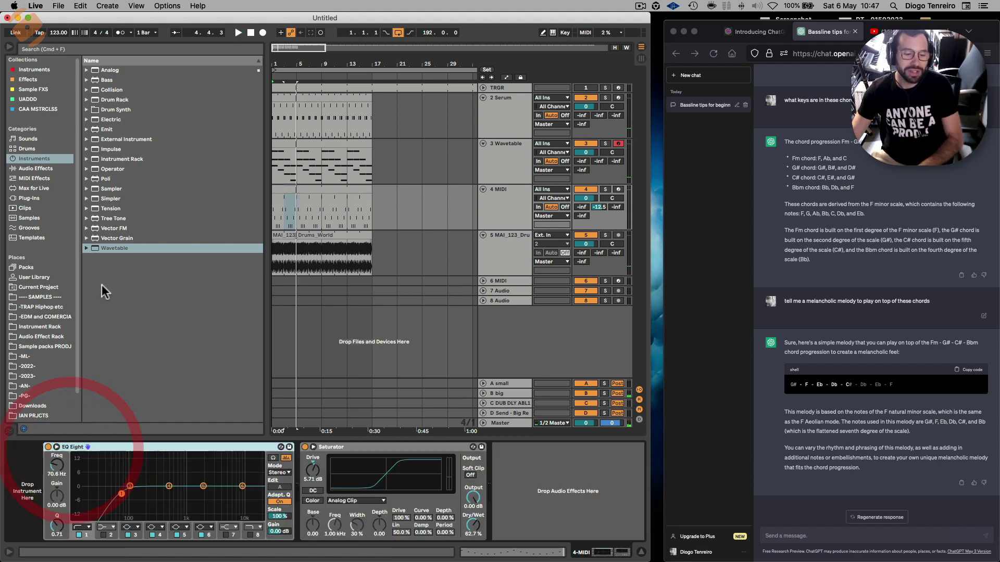
click(22, 79)
click(34, 69)
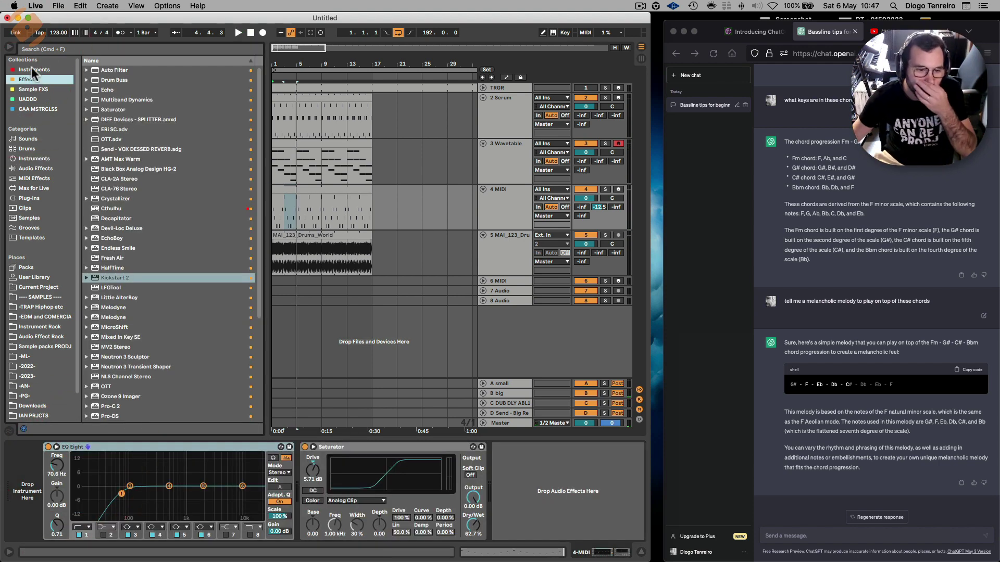
drag(99, 199, 339, 210)
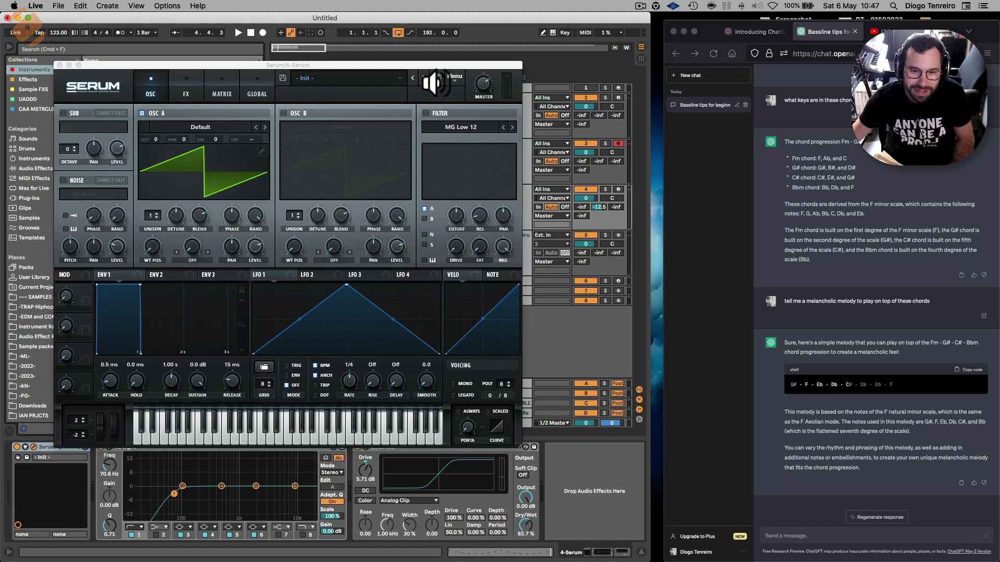
Load the PL - Juno Square [7 SKIES] preset from the TECH MELODIC TALES bank in Serum, audition it and close the plug-in window.
click(436, 77)
scroll(461, 239, down, 10)
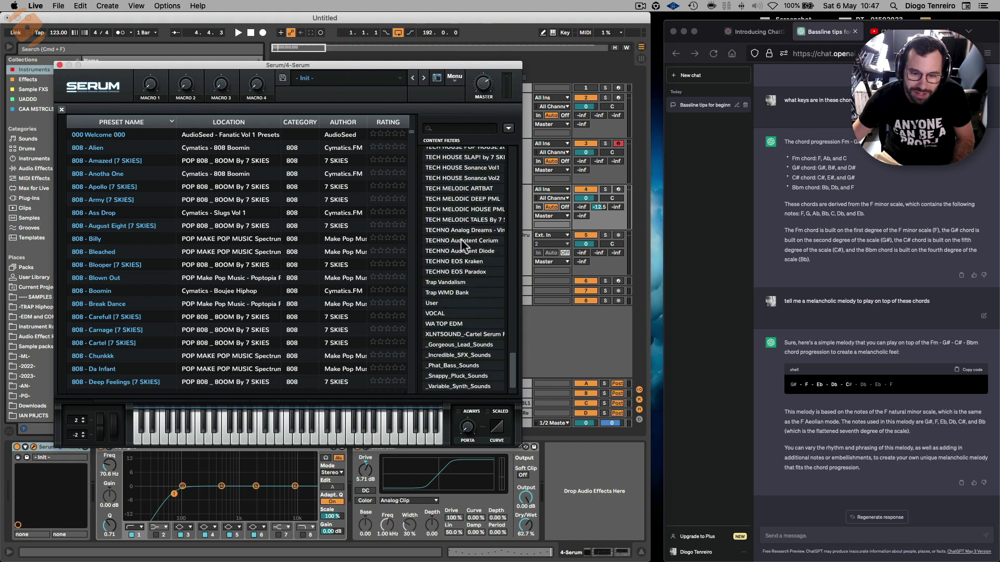
click(458, 221)
scroll(190, 268, down, 10)
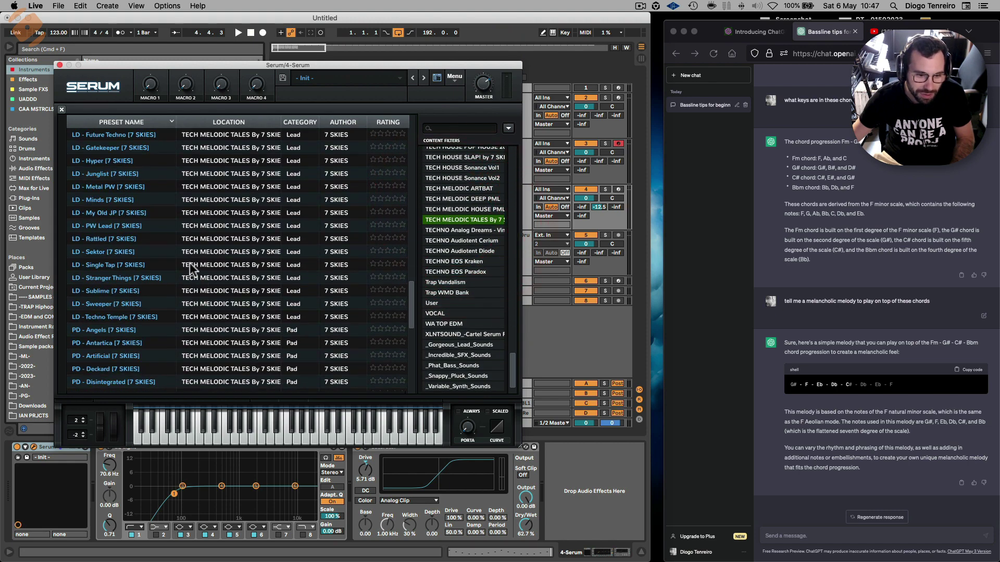
scroll(183, 281, down, 8)
double_click(177, 284)
key(space)
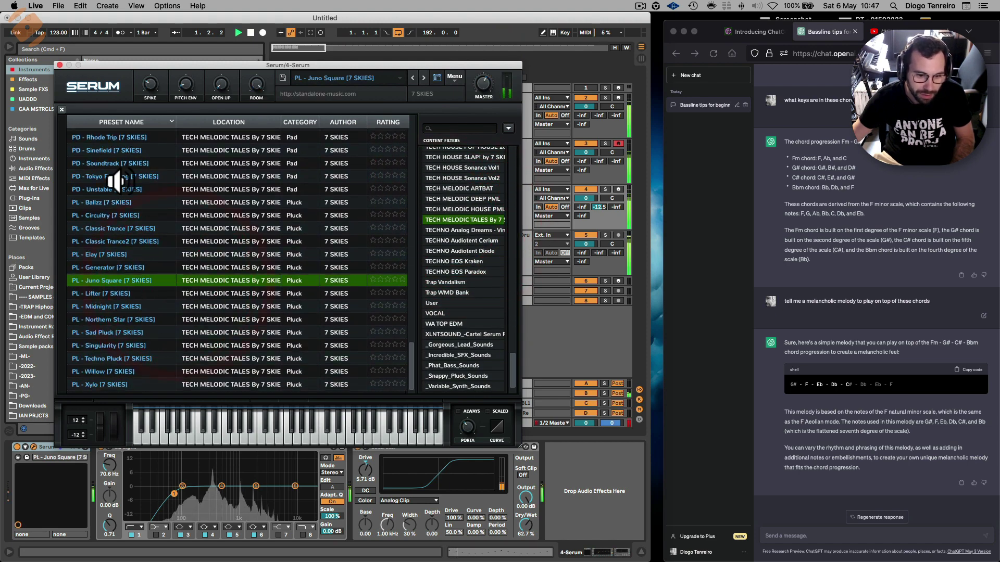
click(59, 64)
Add LFOTool from the Effects collection to the Wavetable chord track, after the Saturator.
double_click(326, 143)
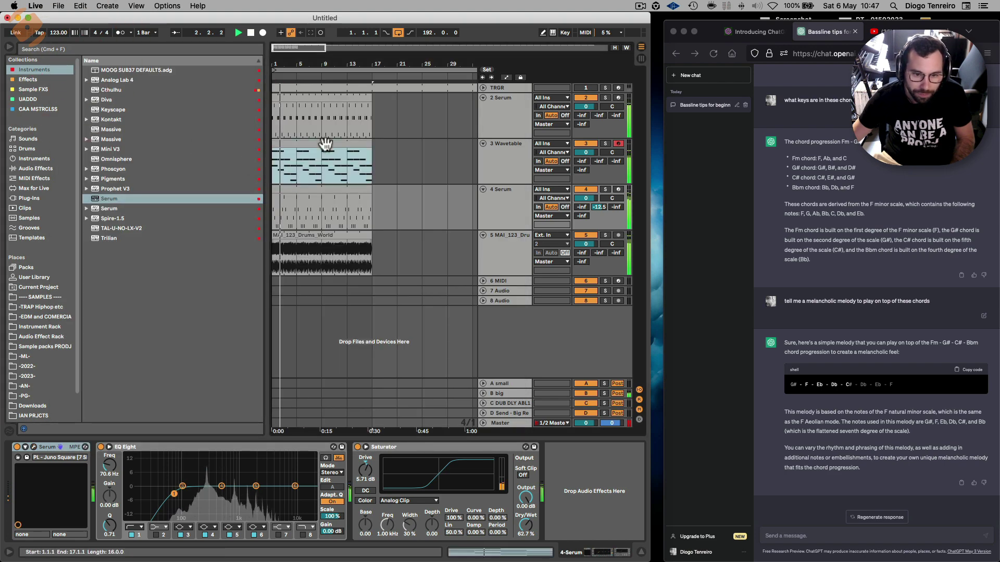
key(shift+Tab)
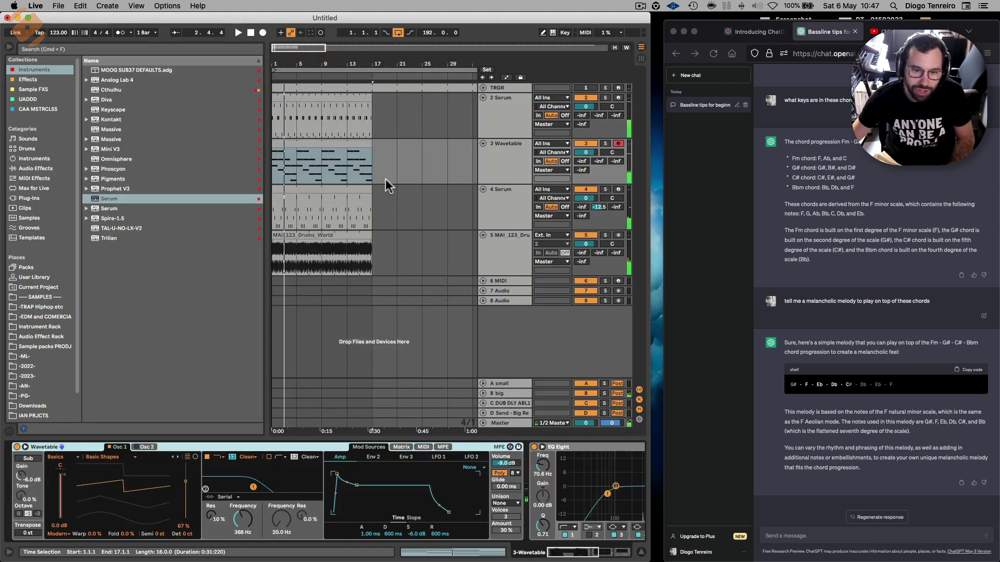
click(26, 80)
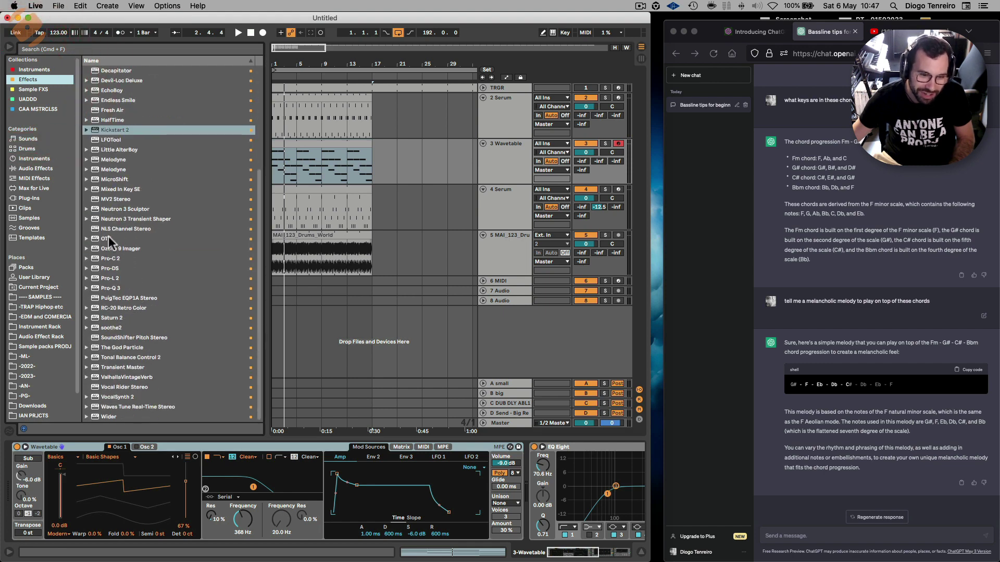
scroll(106, 126, up, 3)
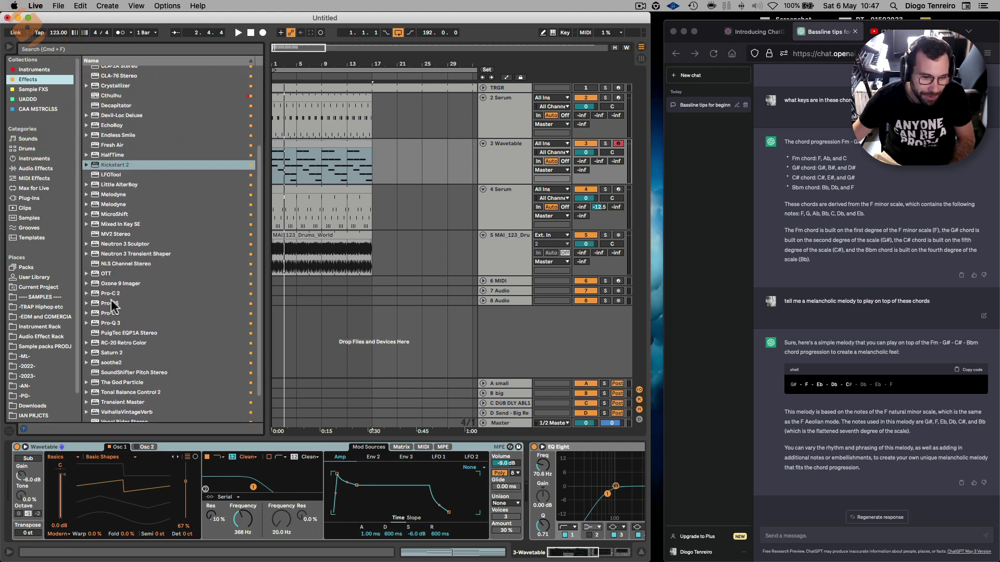
scroll(115, 315, down, 3)
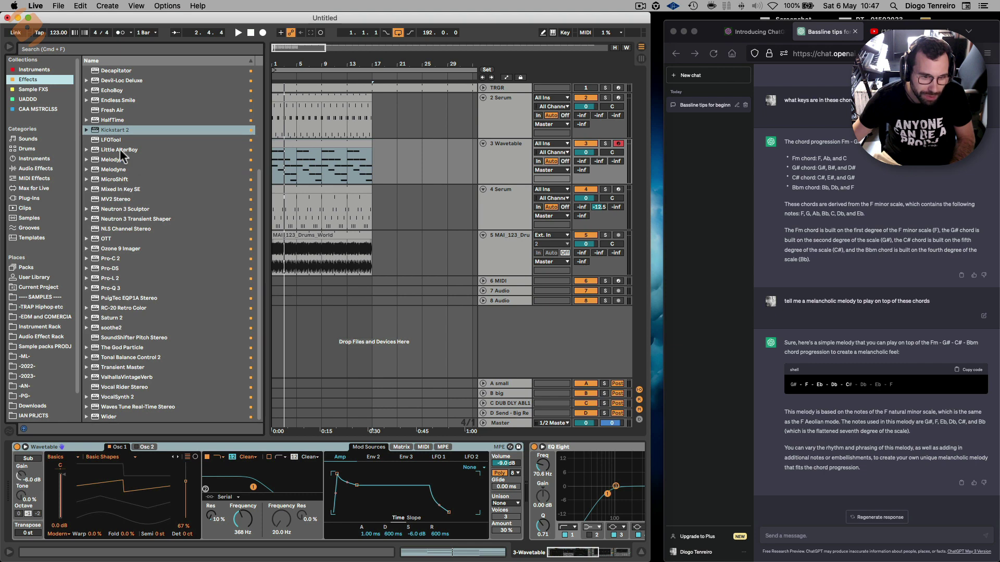
drag(112, 140, 354, 170)
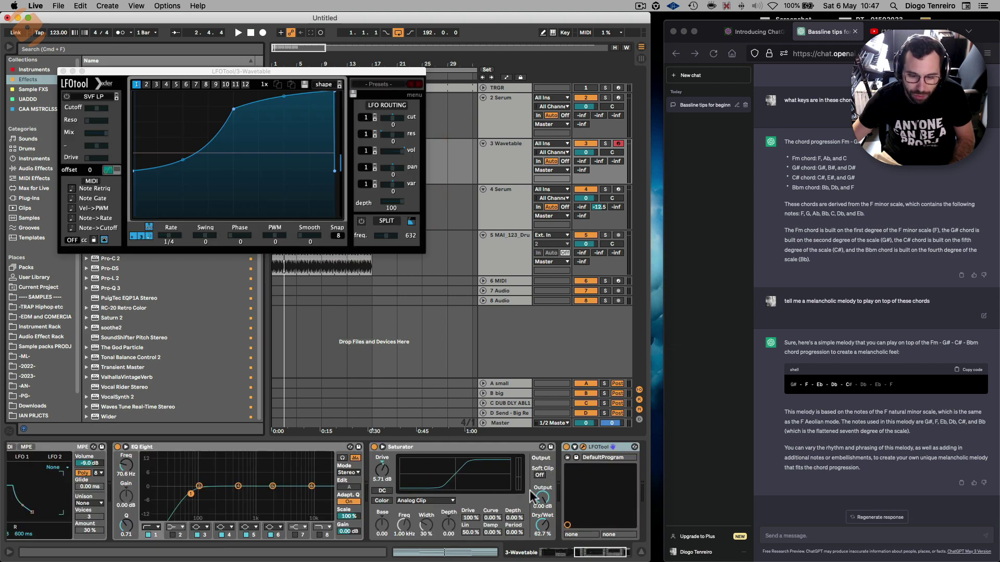
Load the TranceGate-1 preset in LFOTool on the chord track, start playback and close the plug-in window.
click(384, 85)
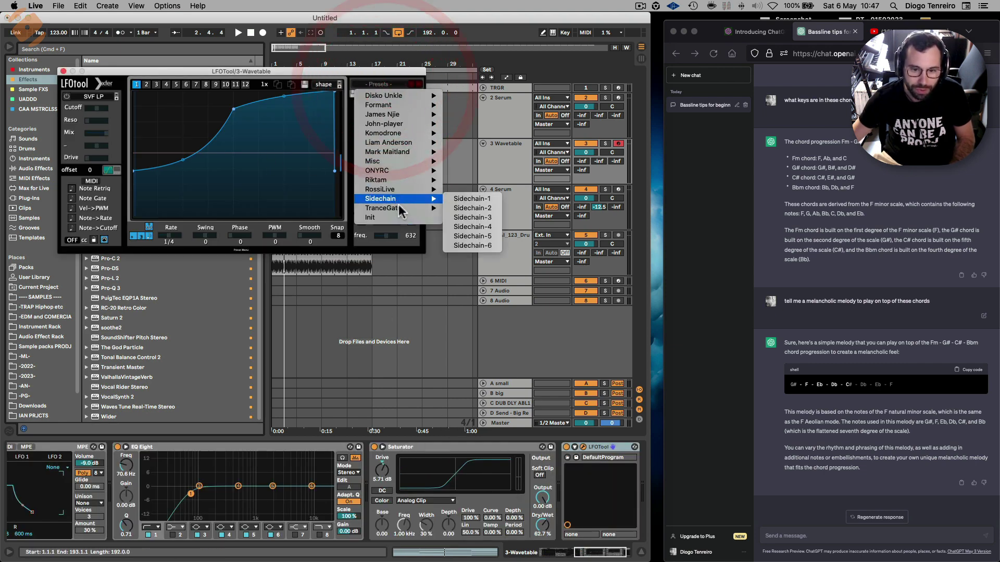
click(476, 211)
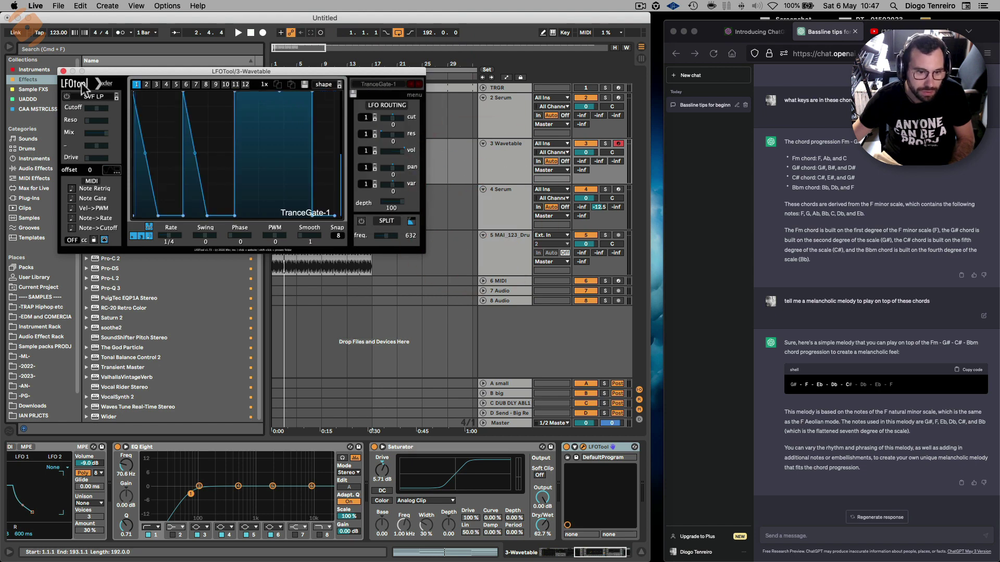
key(space)
click(63, 71)
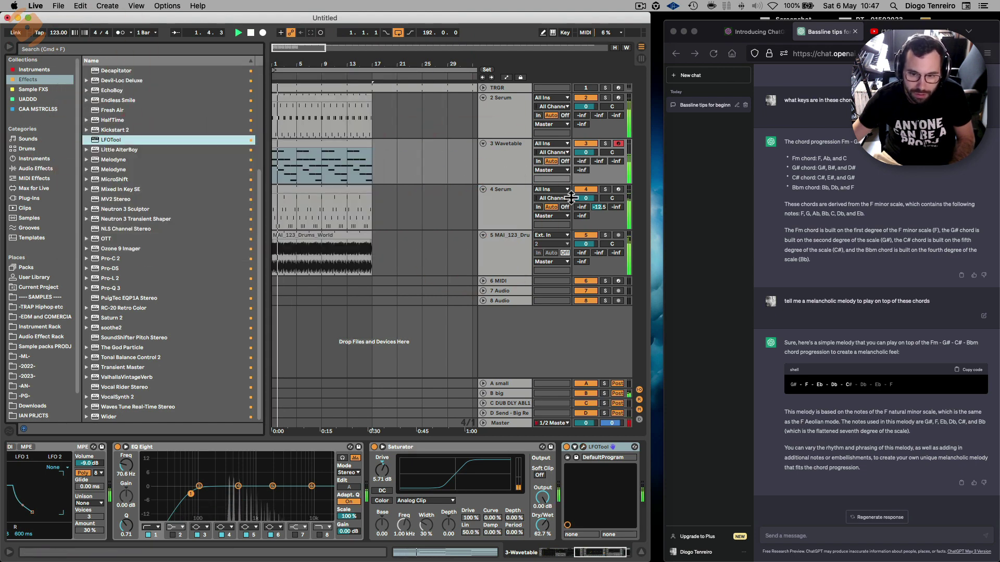
Reopen Serum on the melody track and filter its preset browser to the TECH MELODIC TALES By 7 SKIES bank.
click(336, 187)
double_click(336, 187)
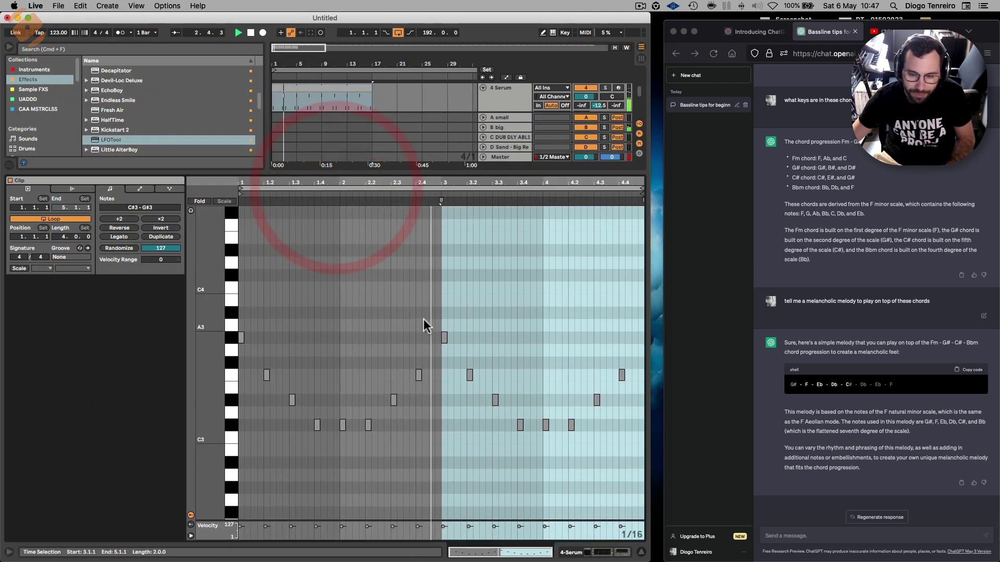
key(shift+Tab)
click(516, 199)
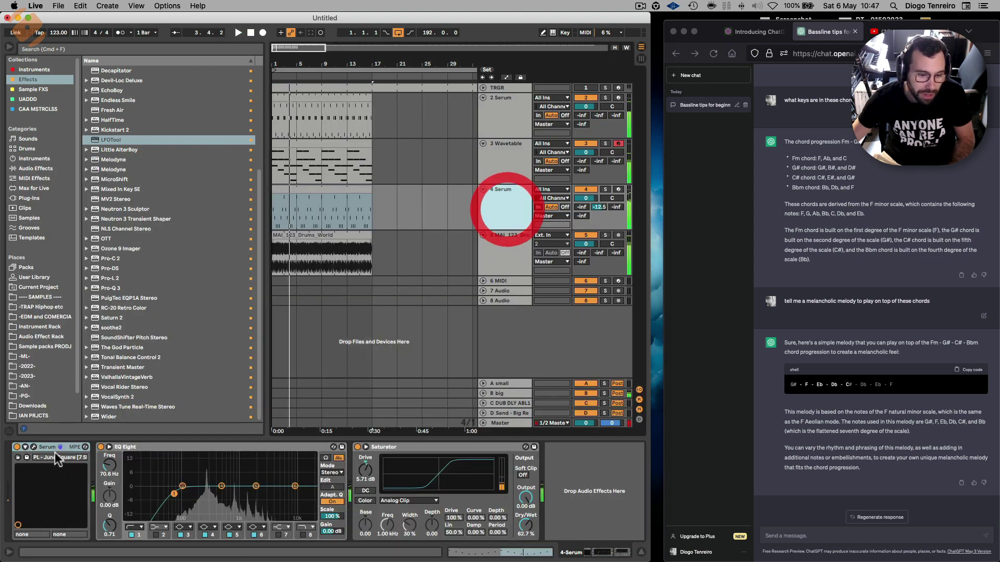
click(33, 447)
click(436, 78)
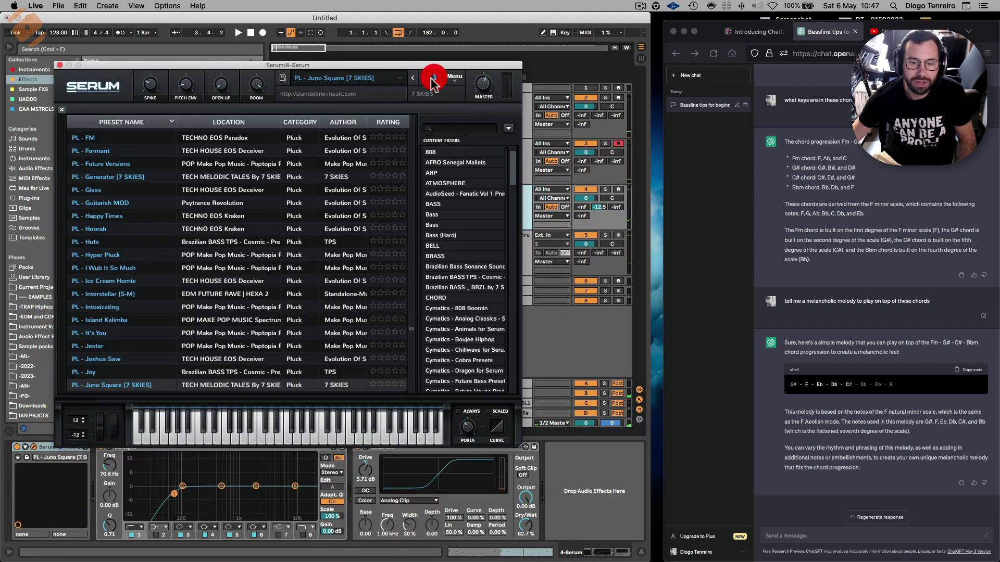
scroll(479, 282, down, 15)
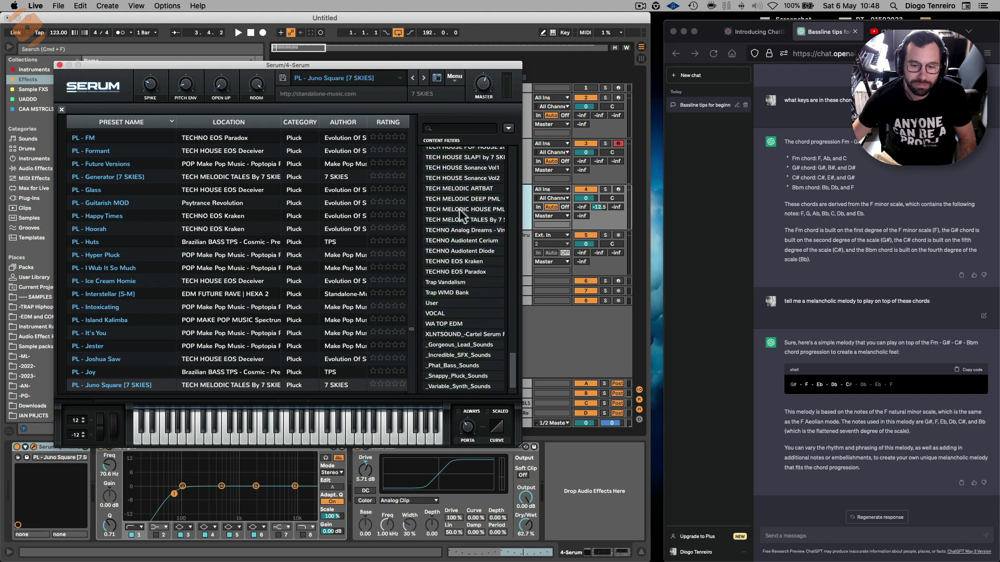
click(449, 221)
scroll(205, 268, down, 15)
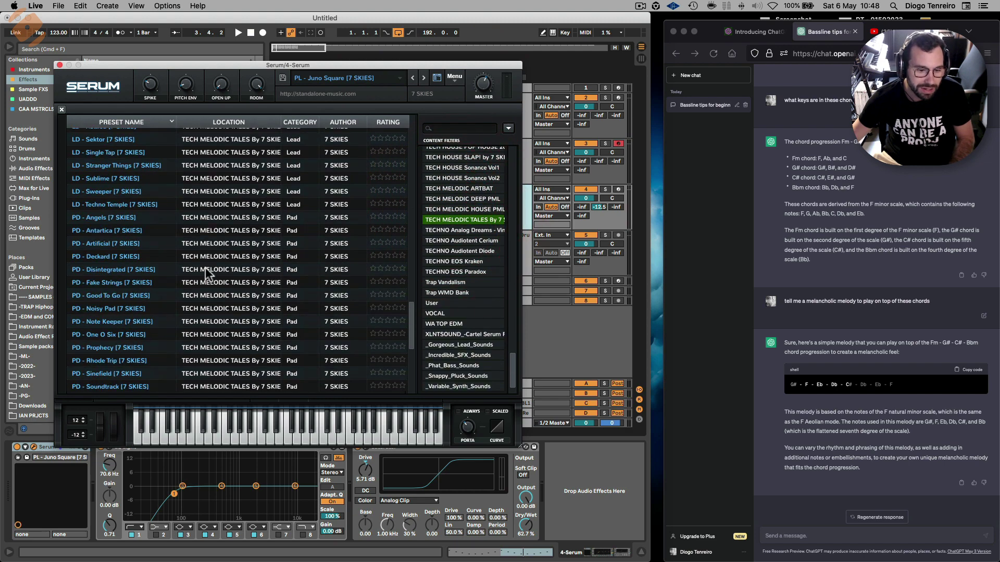
Audition LD - Sektor, load LD - Single Tap [7 SKIES] in Serum and lower the melody track's volume to -3.4 dB.
click(205, 253)
scroll(203, 229, down, 4)
click(204, 216)
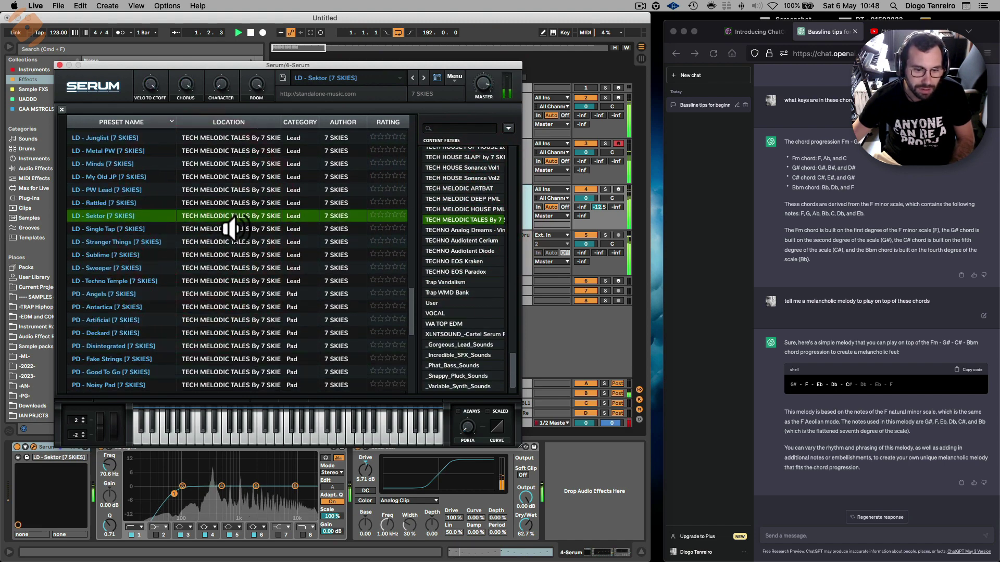
click(229, 229)
click(58, 71)
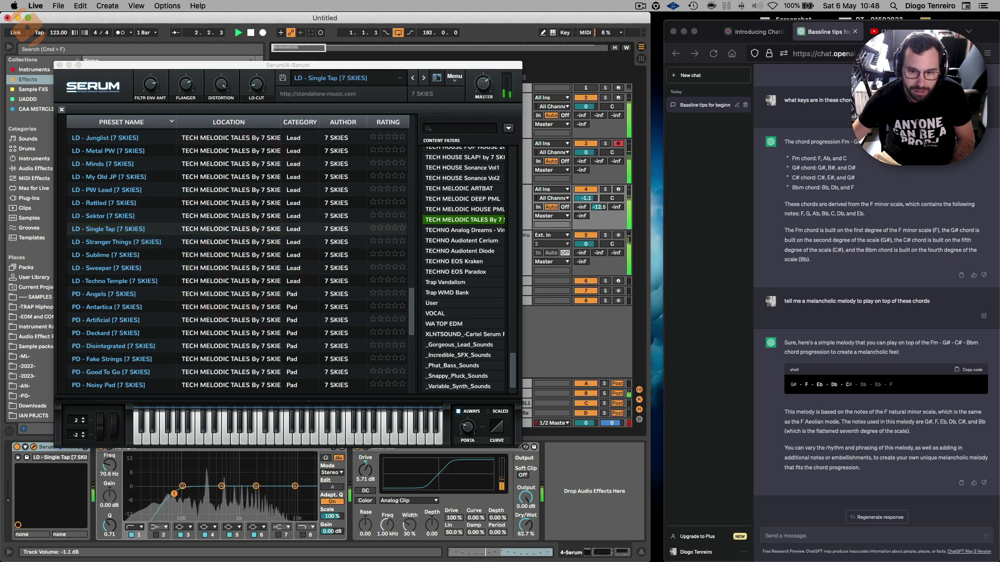
click(58, 65)
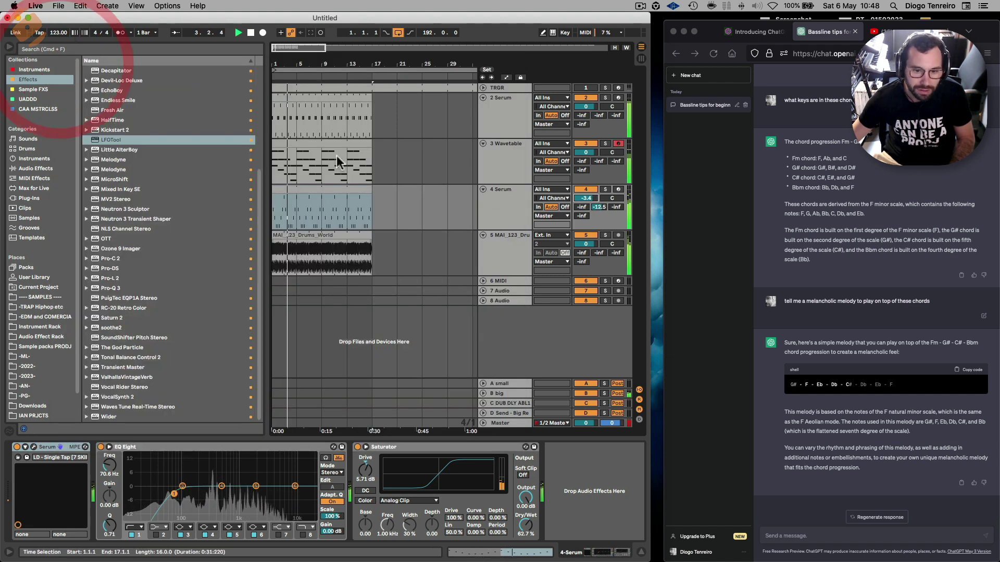
Open the melody clip and move its first F3, D#3 and C#3 notes earlier to 1.1.4, 1.2.3 and 1.3.2.
key(minus)
key(minus)
key(minus)
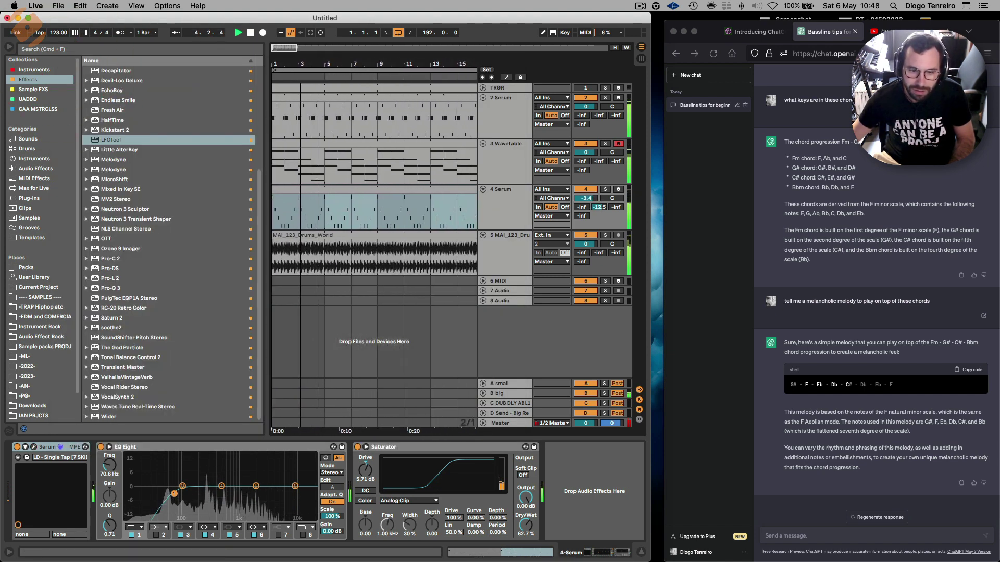
key(minus)
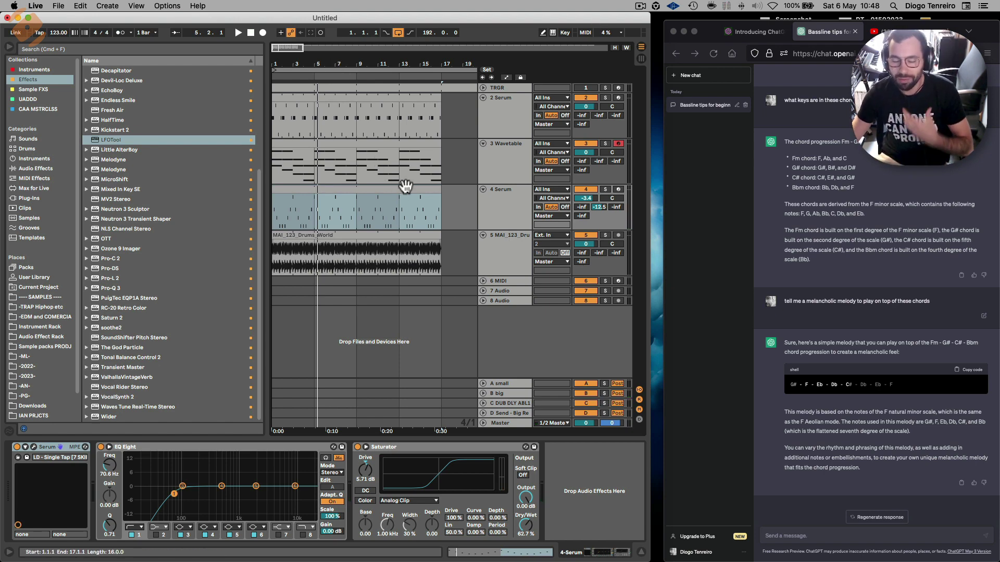
double_click(370, 196)
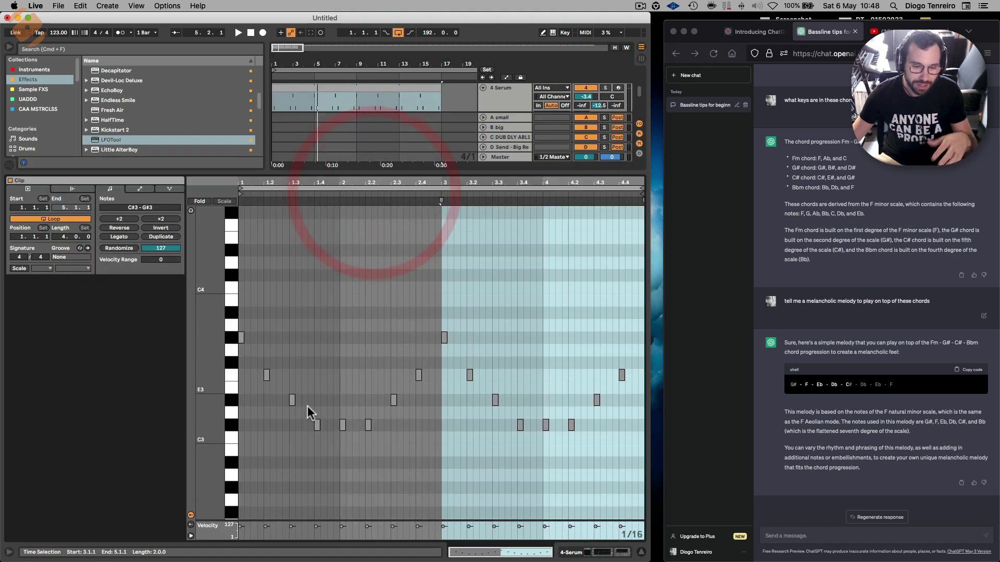
click(379, 452)
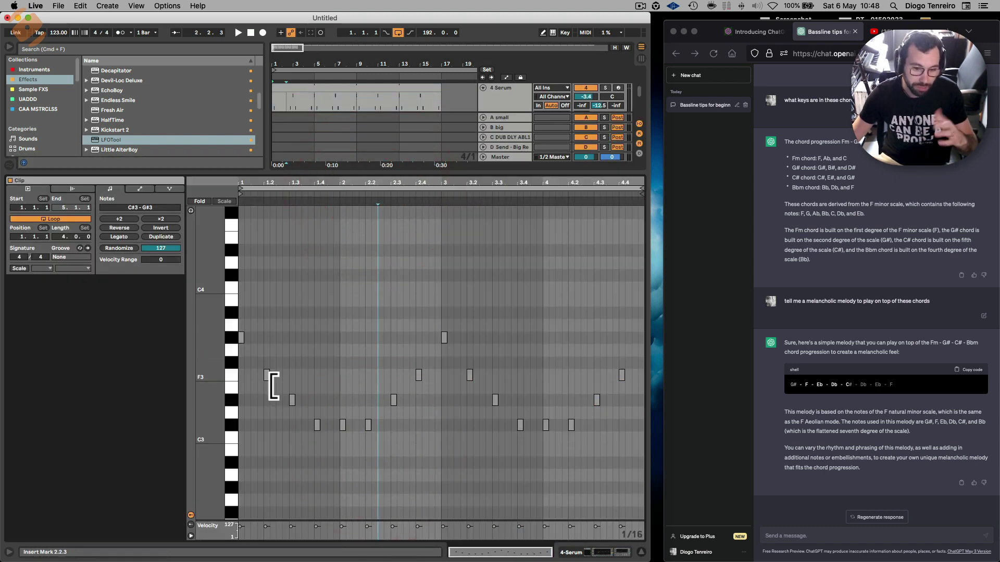
drag(266, 376, 260, 376)
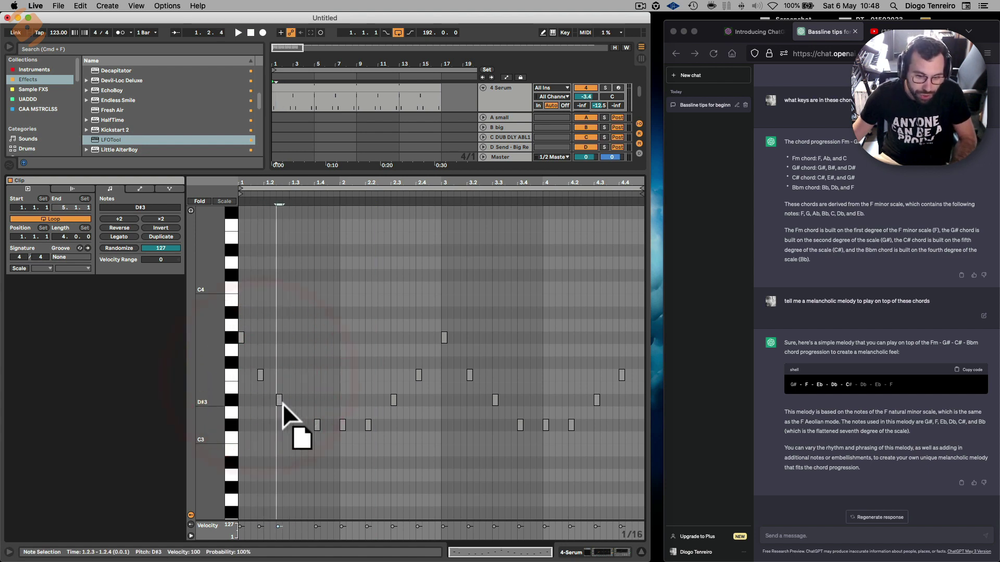
double_click(279, 400)
double_click(298, 425)
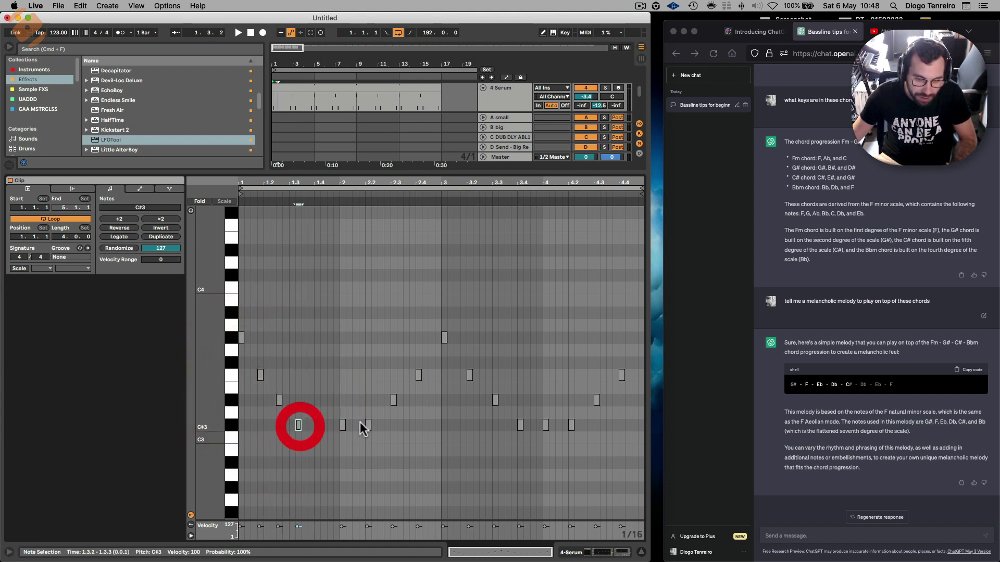
Move the next two C#3 notes to 1.4.1 and 1.4.4, the following D#3 to 2.1.3 and F3 to 2.2.3.
drag(344, 430, 295, 435)
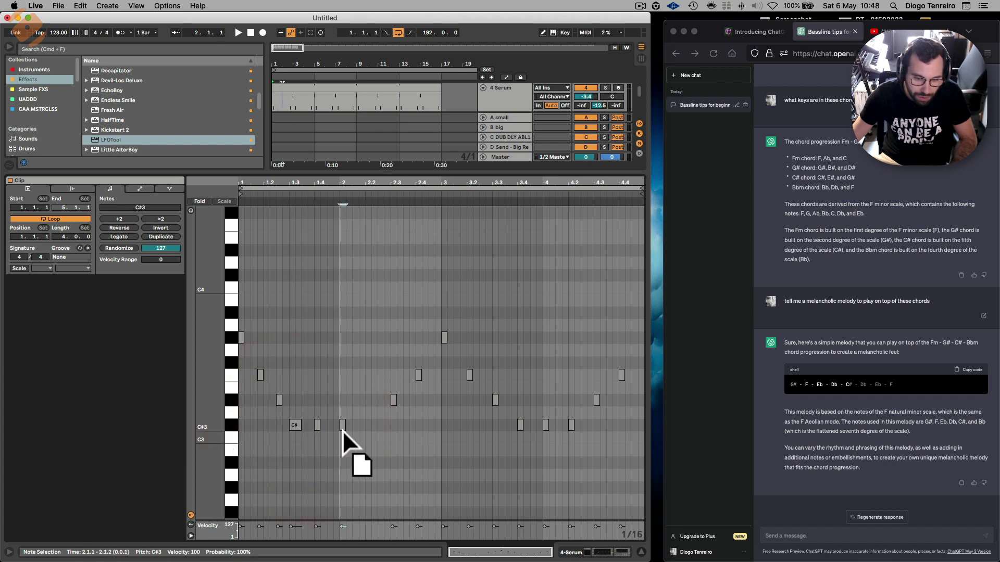
double_click(336, 426)
click(336, 425)
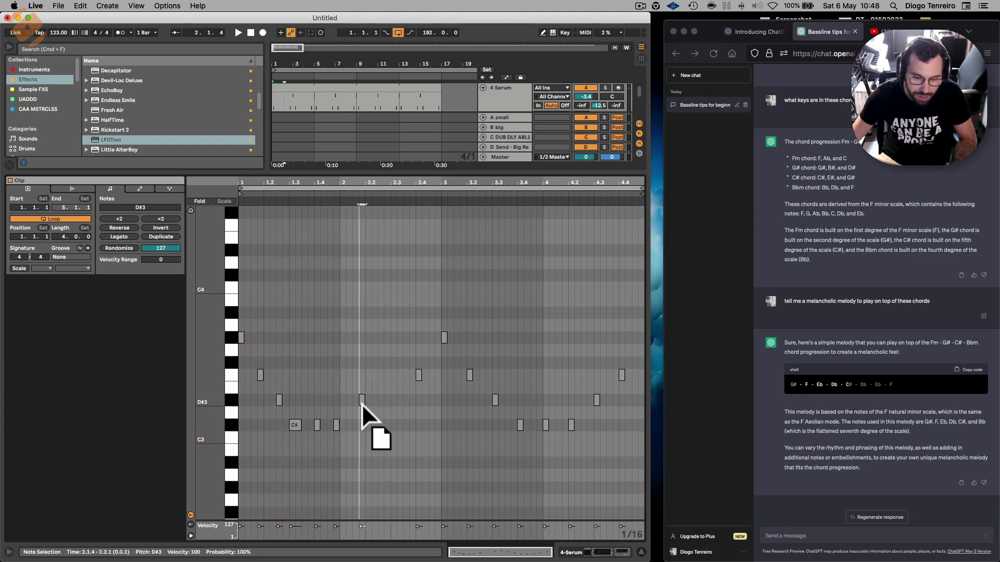
double_click(356, 400)
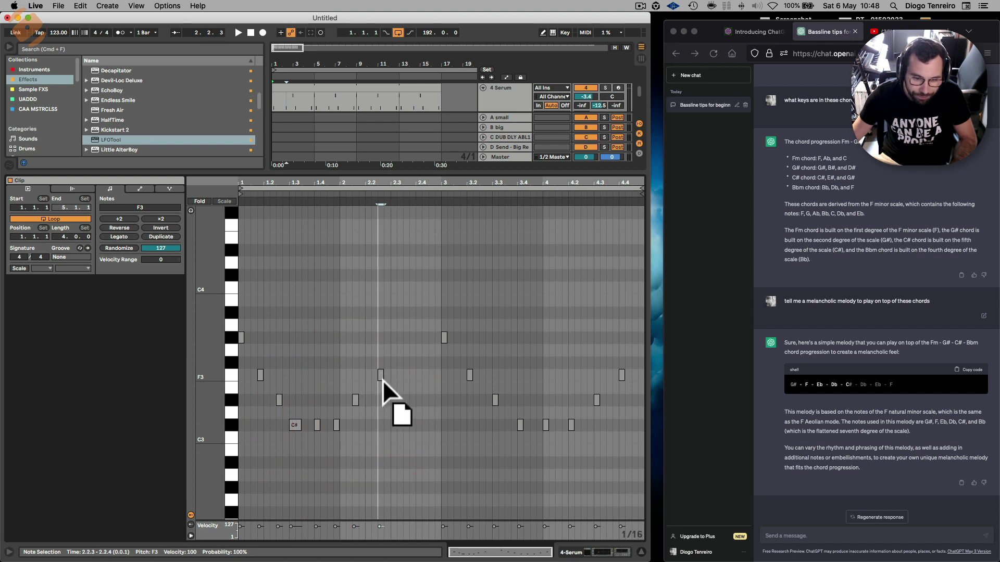
double_click(381, 375)
Select the revised opening notes, shorten the melody clip's loop to its first two bars and play it back.
drag(430, 451, 177, 282)
key(space)
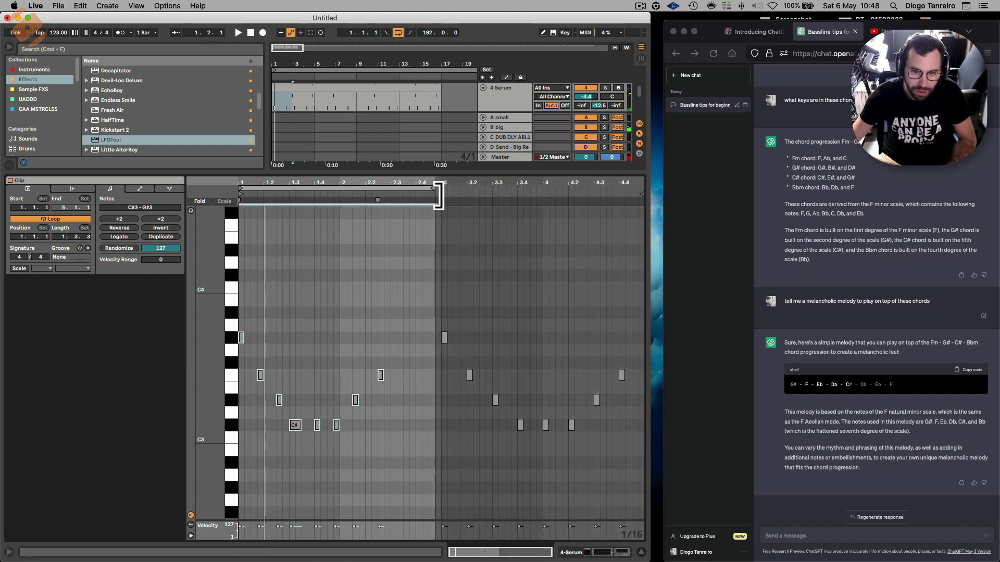
click(437, 195)
click(418, 183)
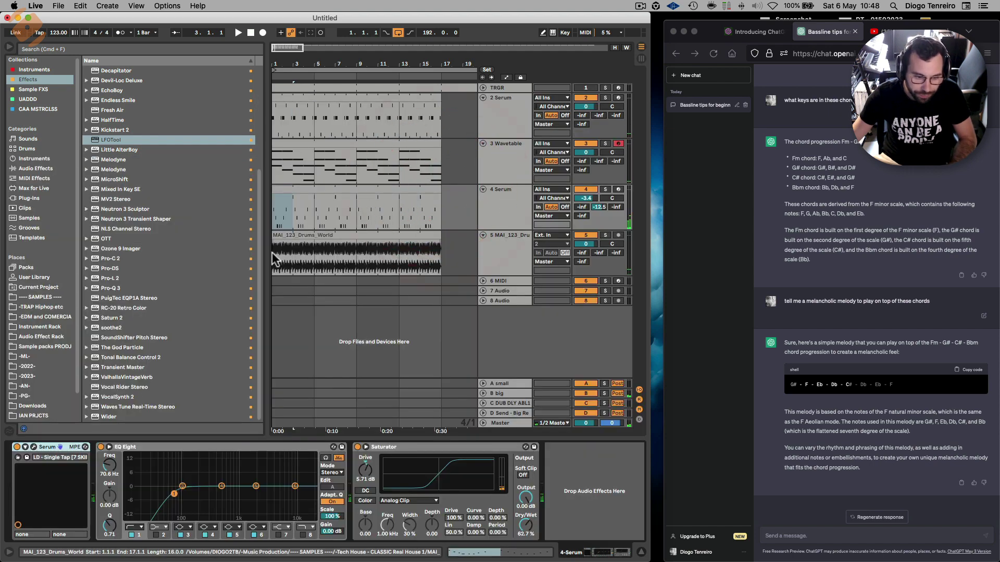
Switch the melody's Serum to the LD - Stranger Things preset, close the plug-in window and audition it with the full arrangement.
click(33, 447)
click(422, 78)
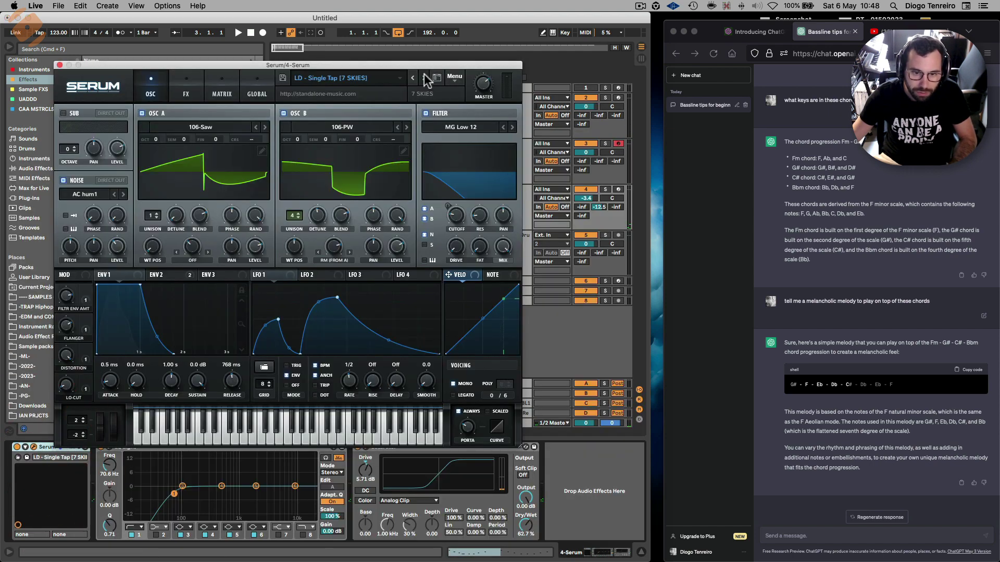
click(60, 65)
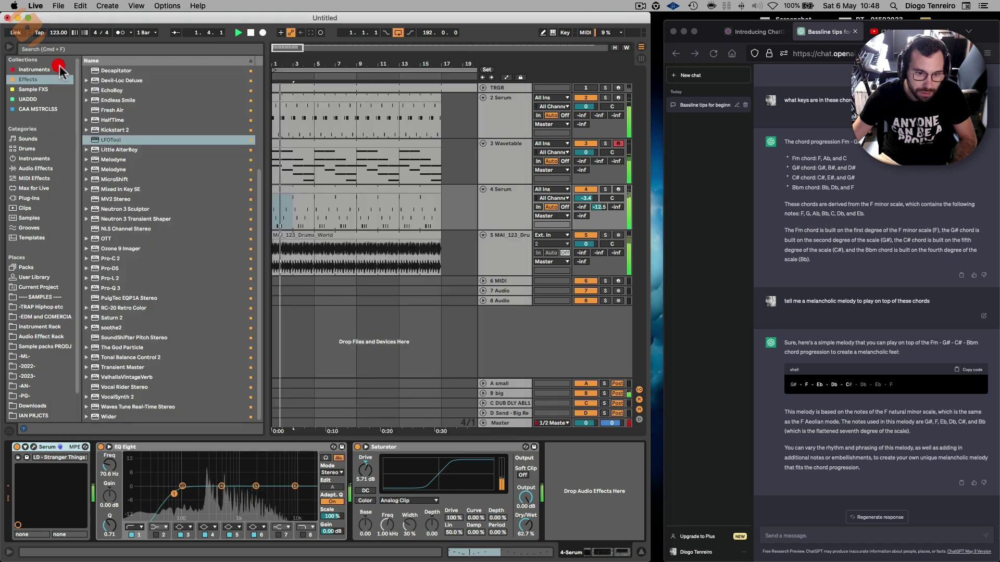
click(494, 220)
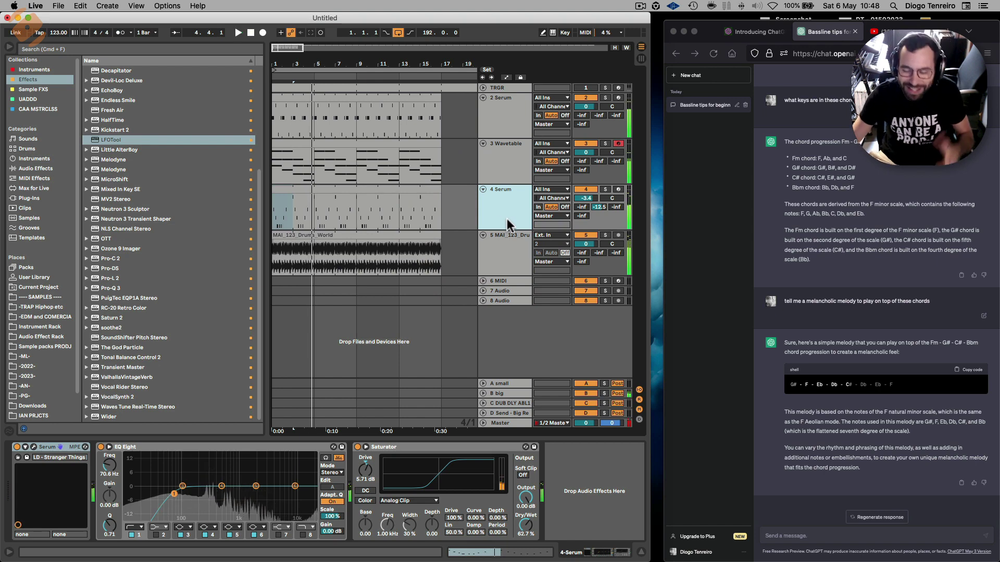
Switch to ChatGPT in Firefox and send "i dont like that melody, can you make a more complex one".
click(812, 537)
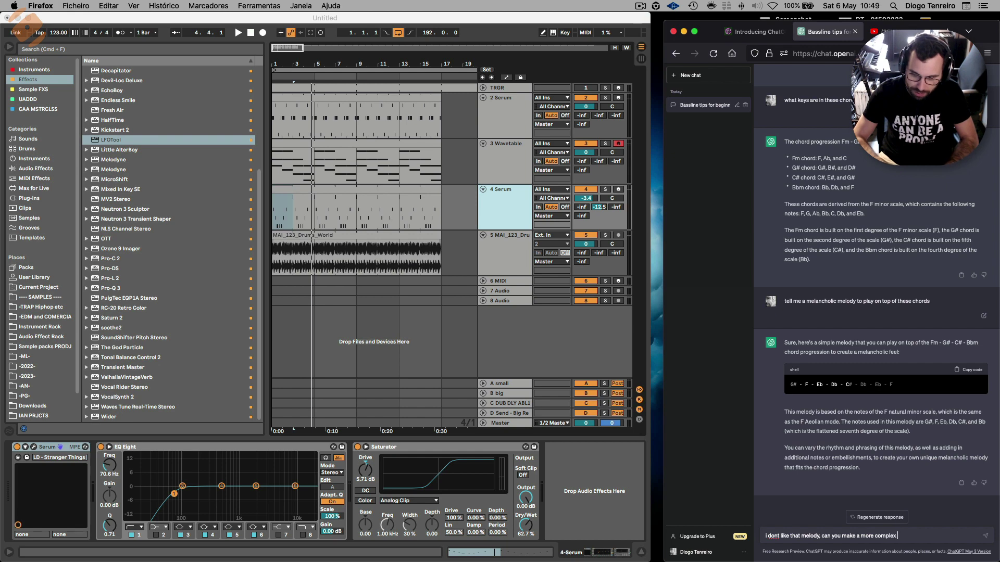
key(Return)
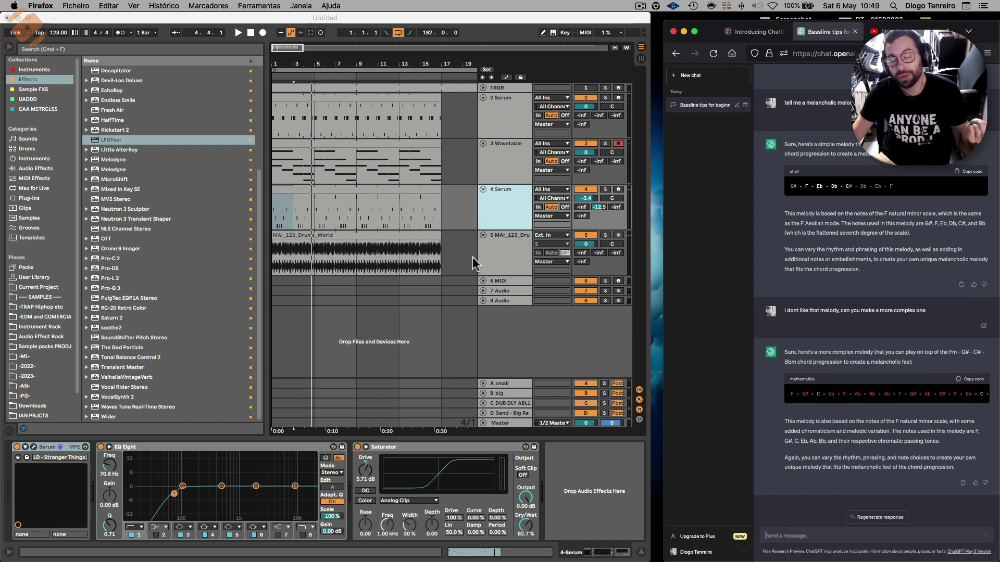
click(439, 256)
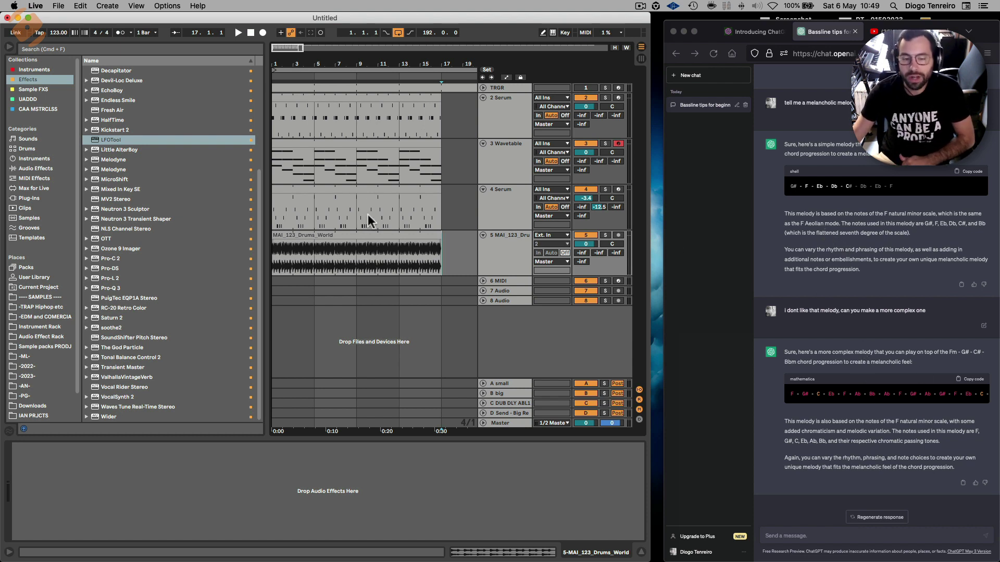
click(339, 241)
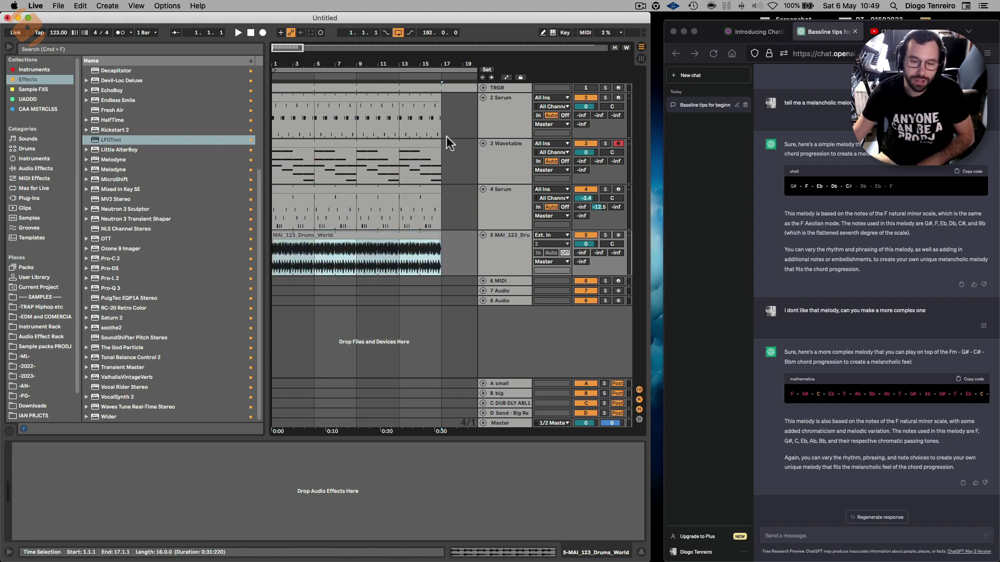
click(374, 152)
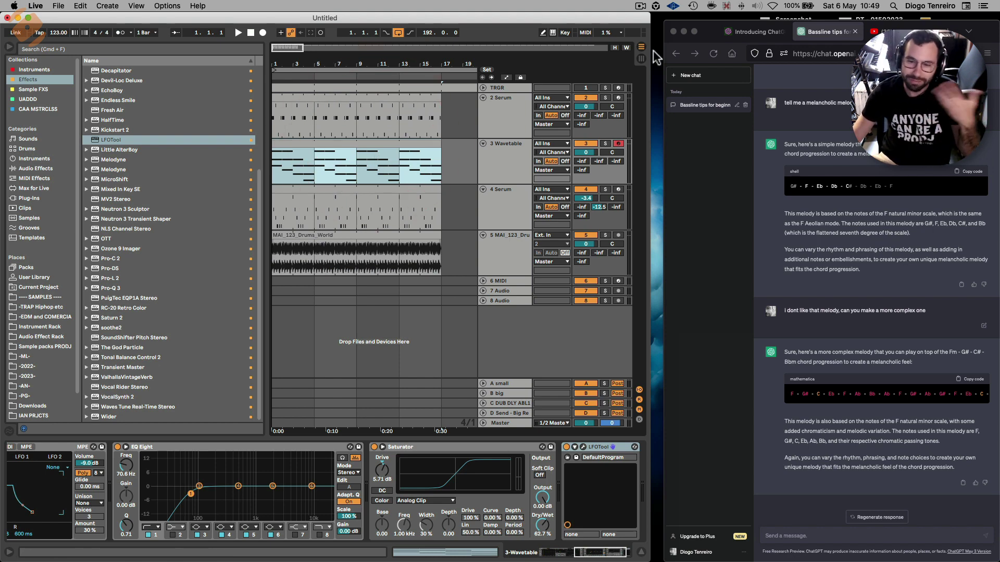
drag(667, 26, 655, 19)
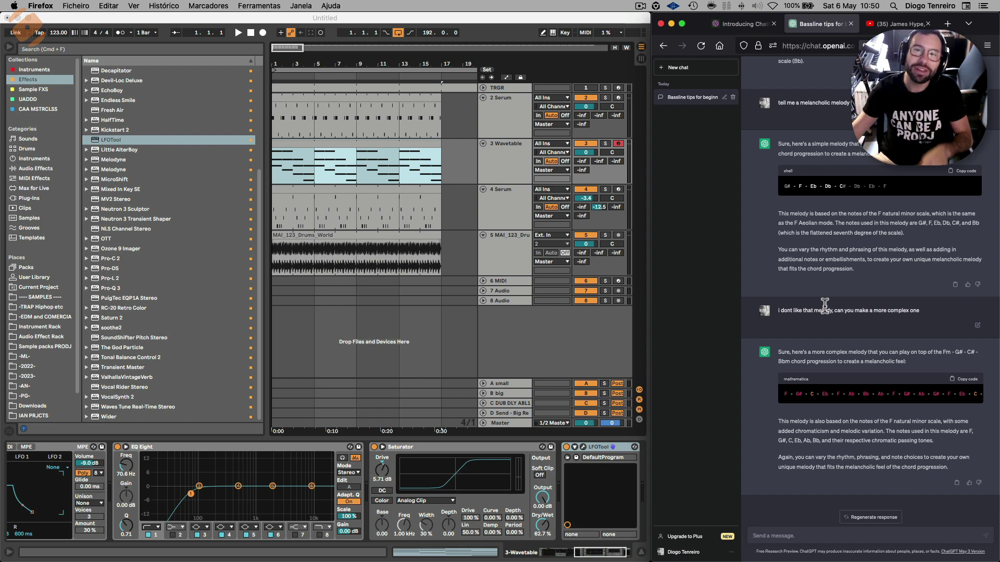
Open the MAI_123_Drums_World clip in Ableton Live and play the arrangement from the start.
double_click(324, 233)
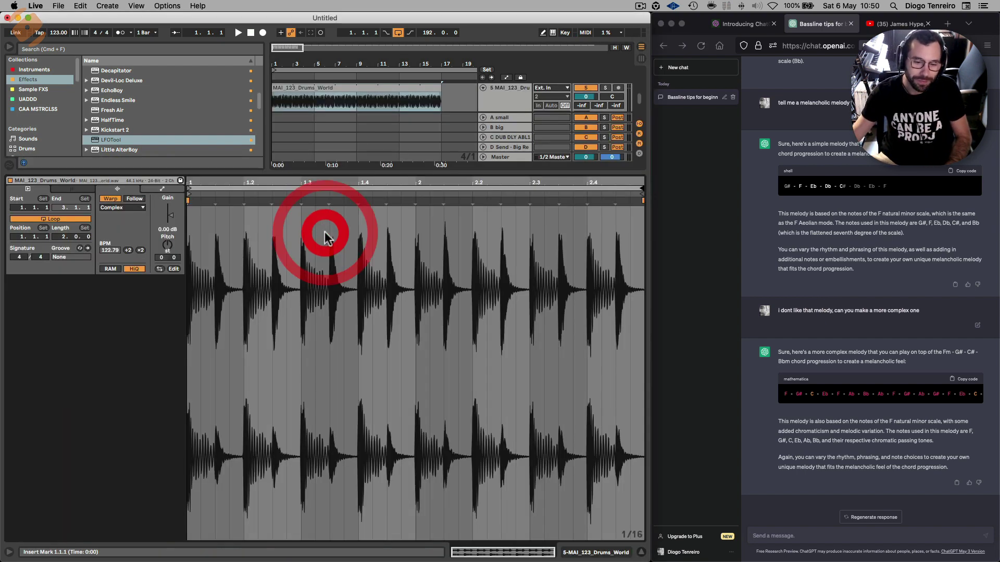
key(space)
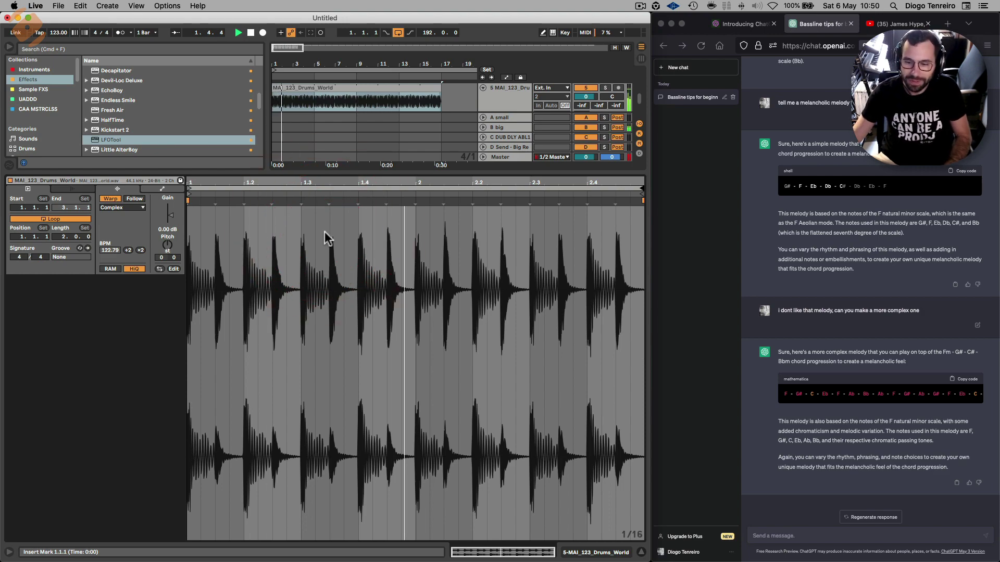